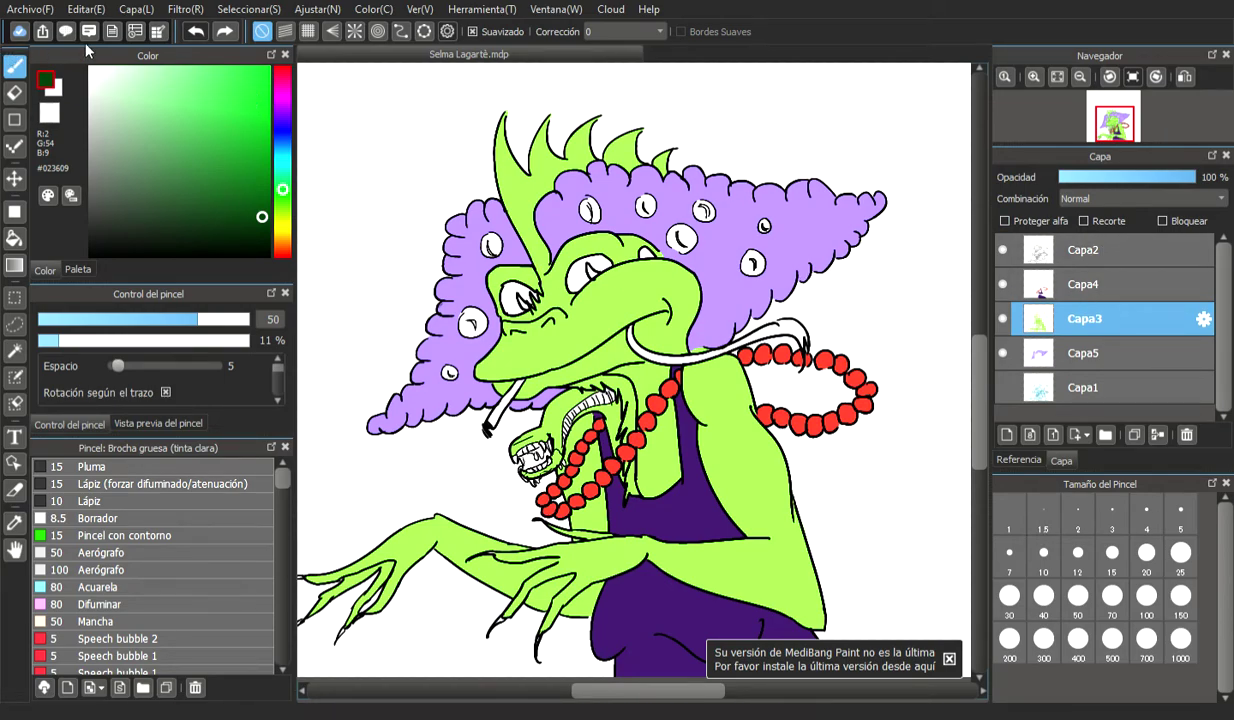
Add a new layer above Capa3 and choose dark red (#6A0200) as the brush colour
click(156, 32)
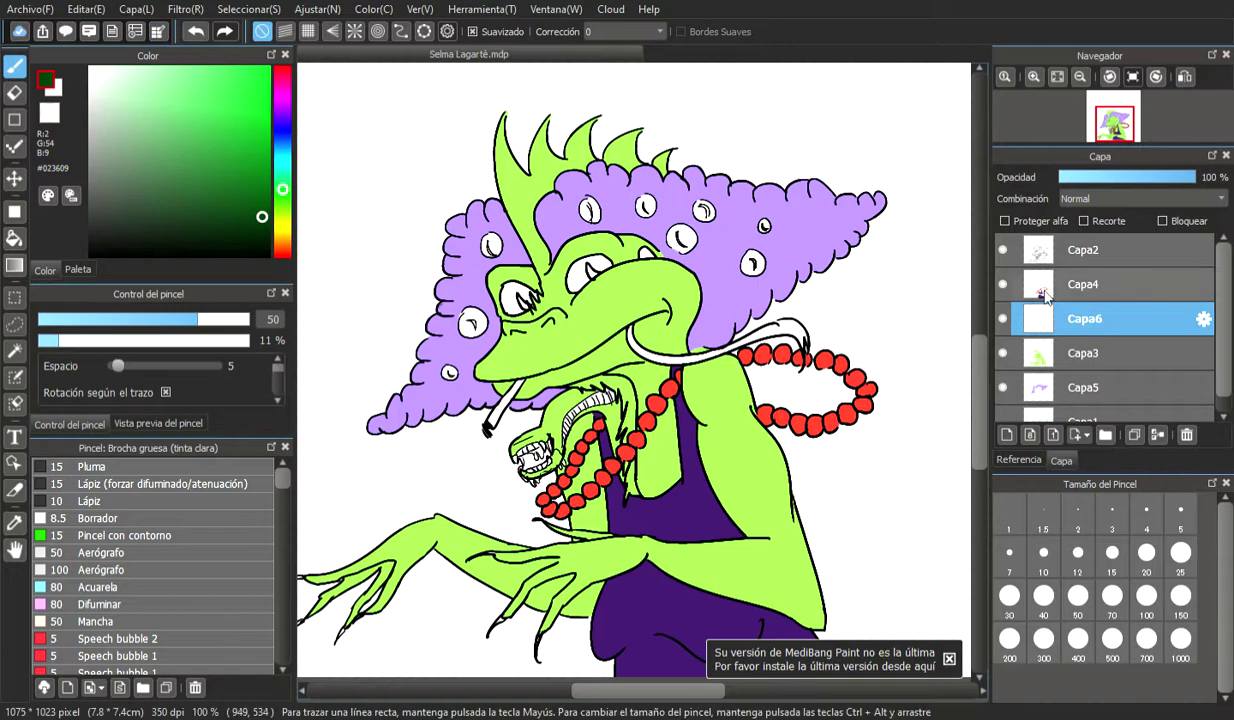
scroll(715, 412, down, 1)
scroll(690, 440, up, 4)
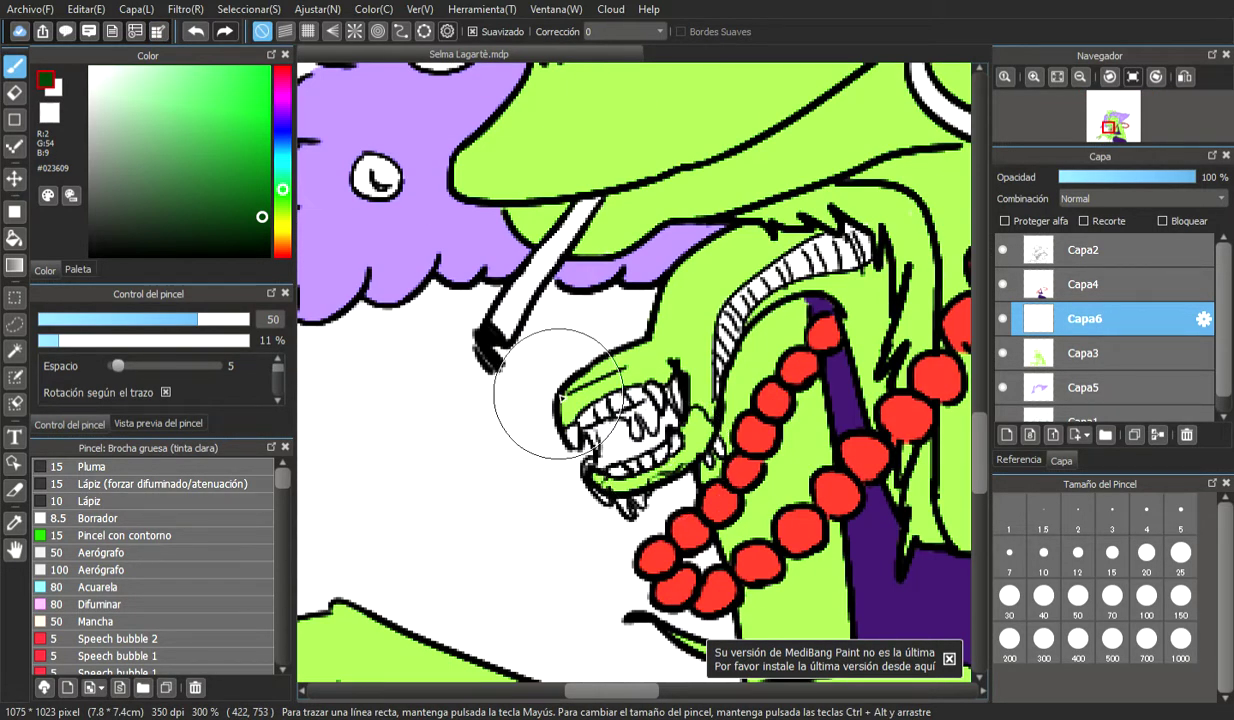
click(283, 255)
click(186, 97)
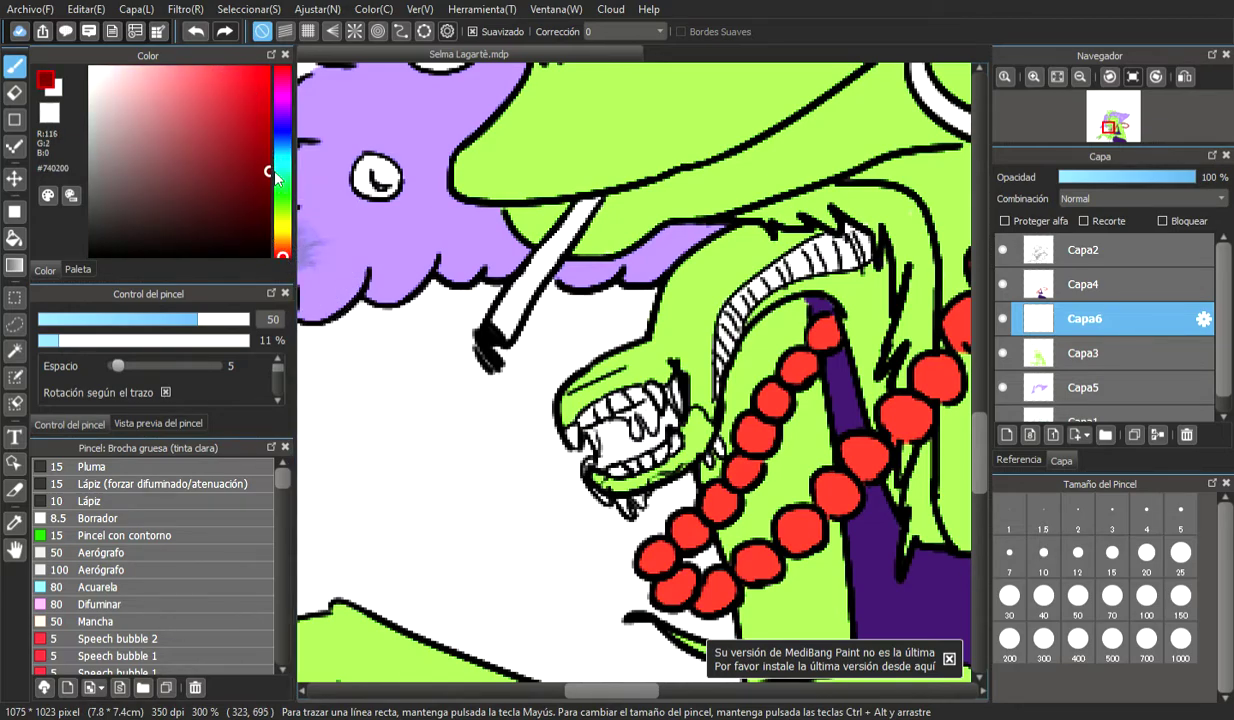
scroll(710, 338, down, 1)
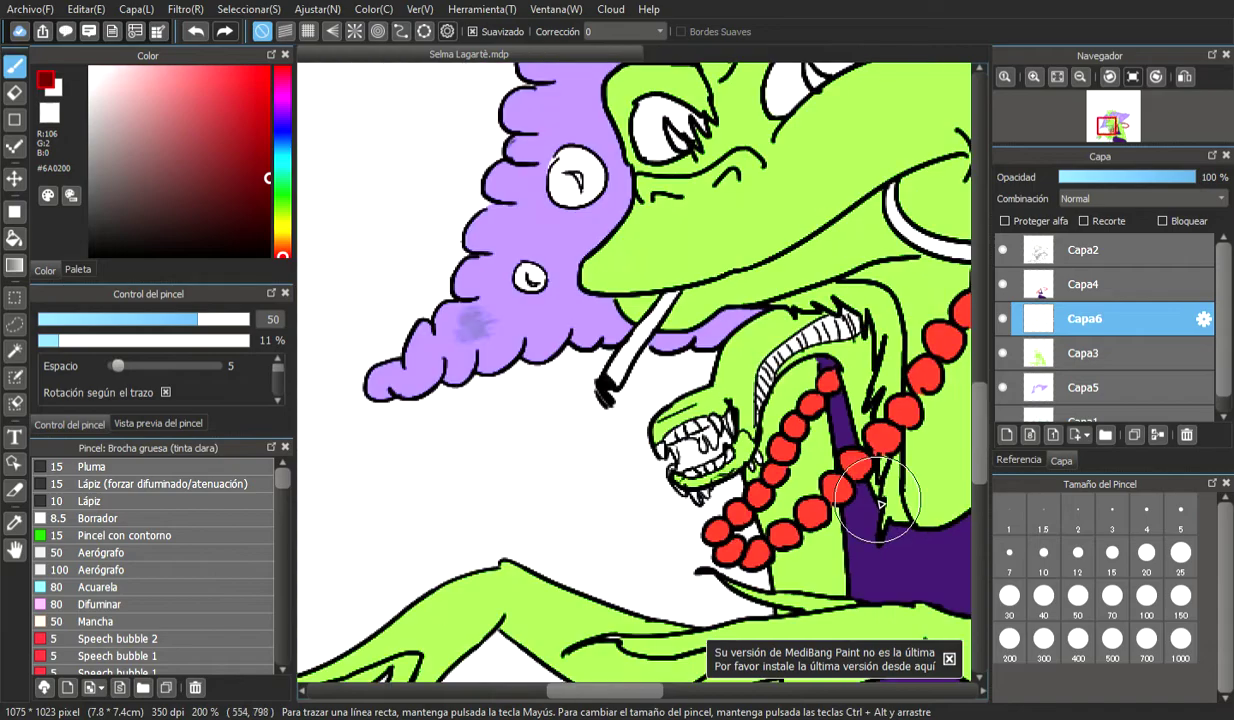
scroll(710, 338, up, 2)
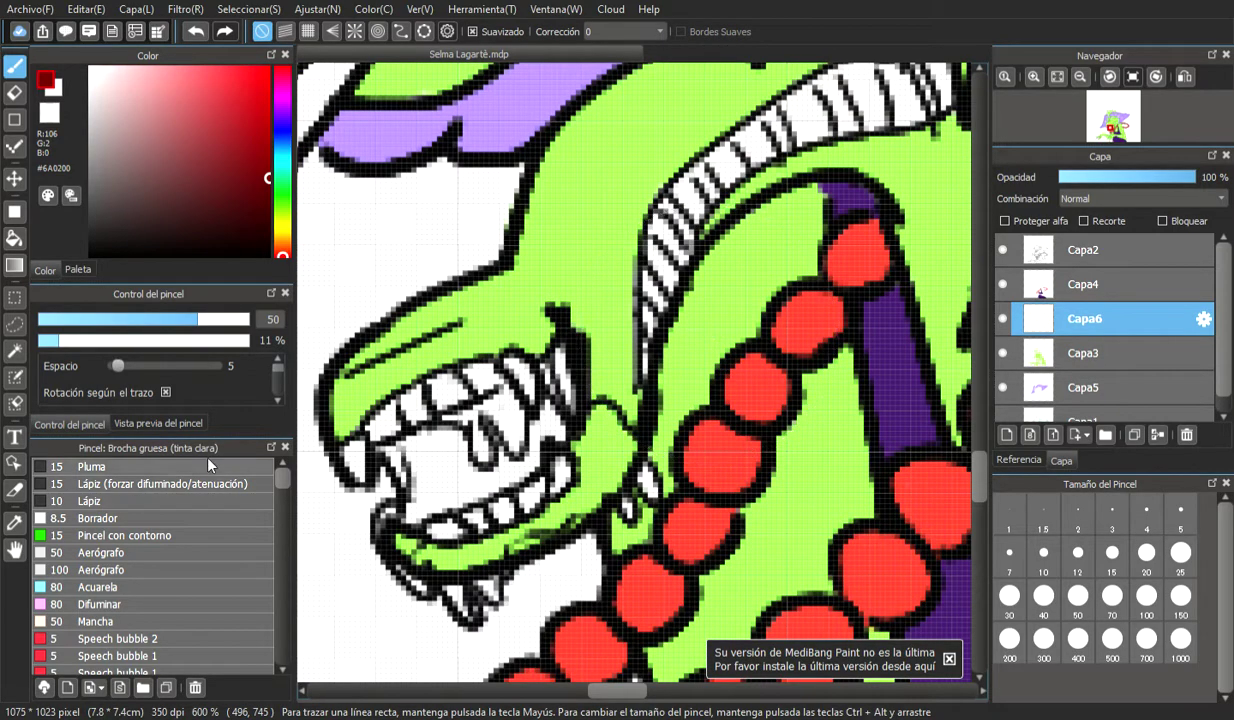
Paint the inside of the small creature's open mouth dark red with the Pluma brush at size 3.7, going around the teeth
drag(90, 320, 78, 320)
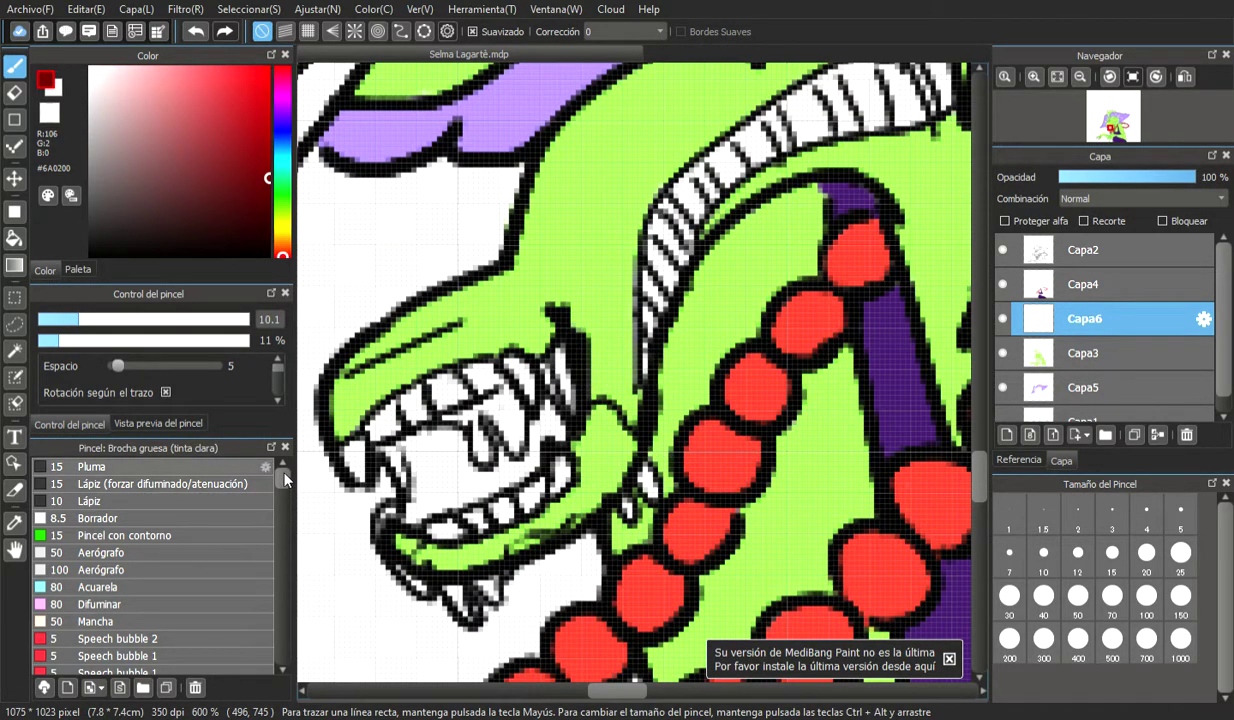
click(245, 465)
drag(90, 322, 58, 326)
mouse_move(416, 440)
mouse_down()
mouse_move(431, 473)
mouse_move(405, 447)
mouse_move(447, 435)
mouse_move(461, 454)
mouse_move(454, 438)
mouse_move(430, 441)
mouse_move(425, 469)
mouse_move(403, 447)
mouse_move(419, 471)
mouse_move(408, 520)
mouse_move(445, 503)
mouse_move(434, 503)
mouse_move(449, 486)
mouse_move(432, 446)
mouse_move(412, 450)
mouse_move(420, 467)
mouse_move(417, 442)
mouse_move(436, 448)
mouse_move(446, 475)
mouse_move(392, 461)
mouse_move(460, 449)
mouse_move(449, 481)
mouse_move(454, 491)
mouse_move(462, 465)
mouse_move(477, 479)
mouse_move(458, 492)
mouse_move(479, 485)
mouse_move(457, 501)
mouse_move(490, 480)
mouse_up()
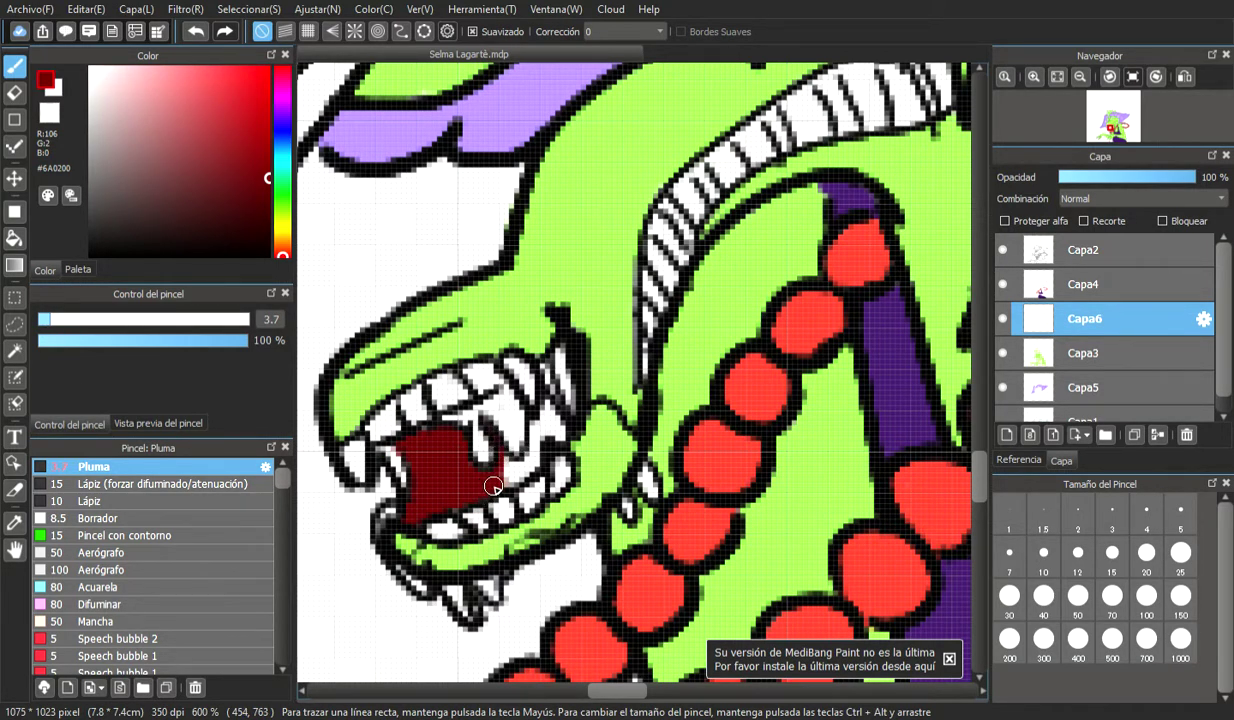
drag(455, 505, 512, 477)
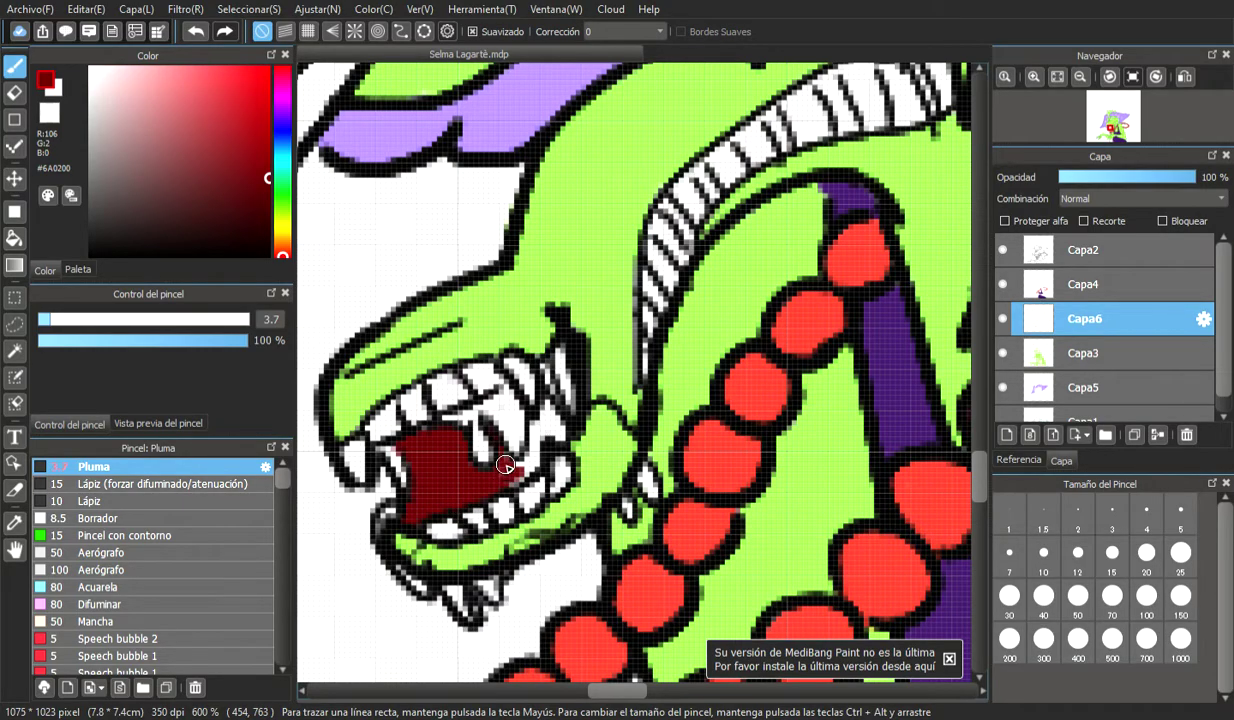
scroll(508, 453, up, 3)
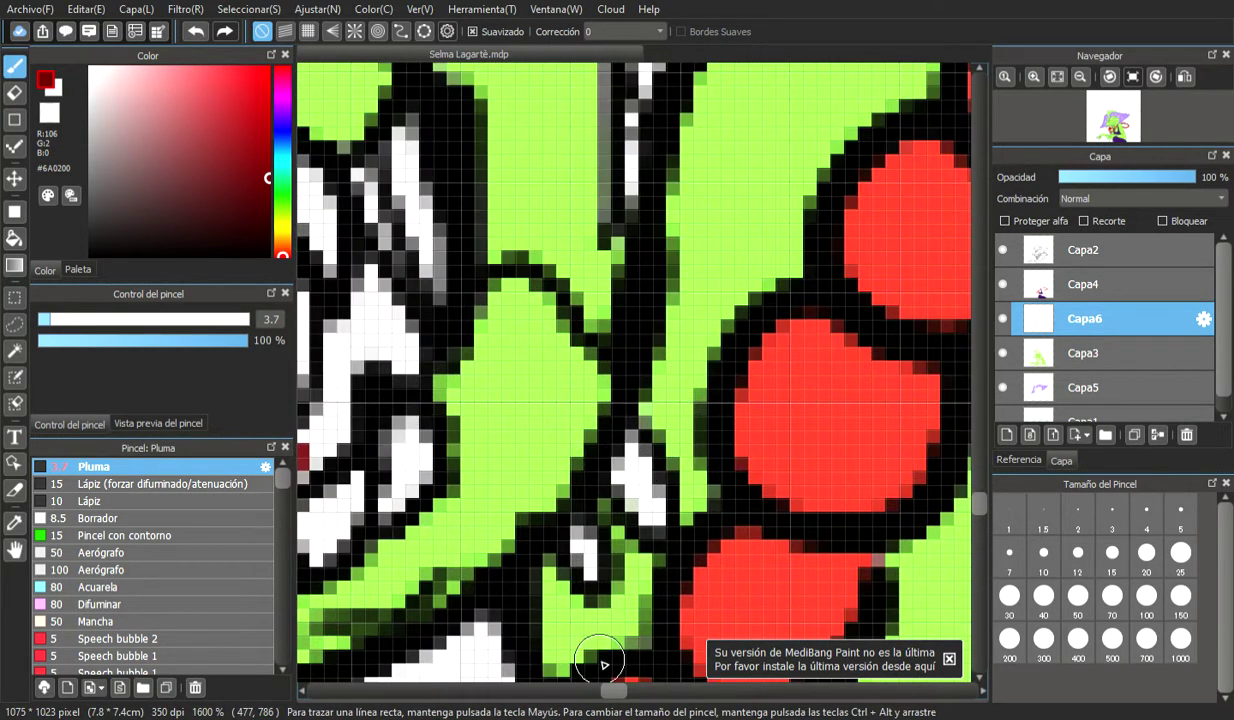
drag(612, 690, 601, 697)
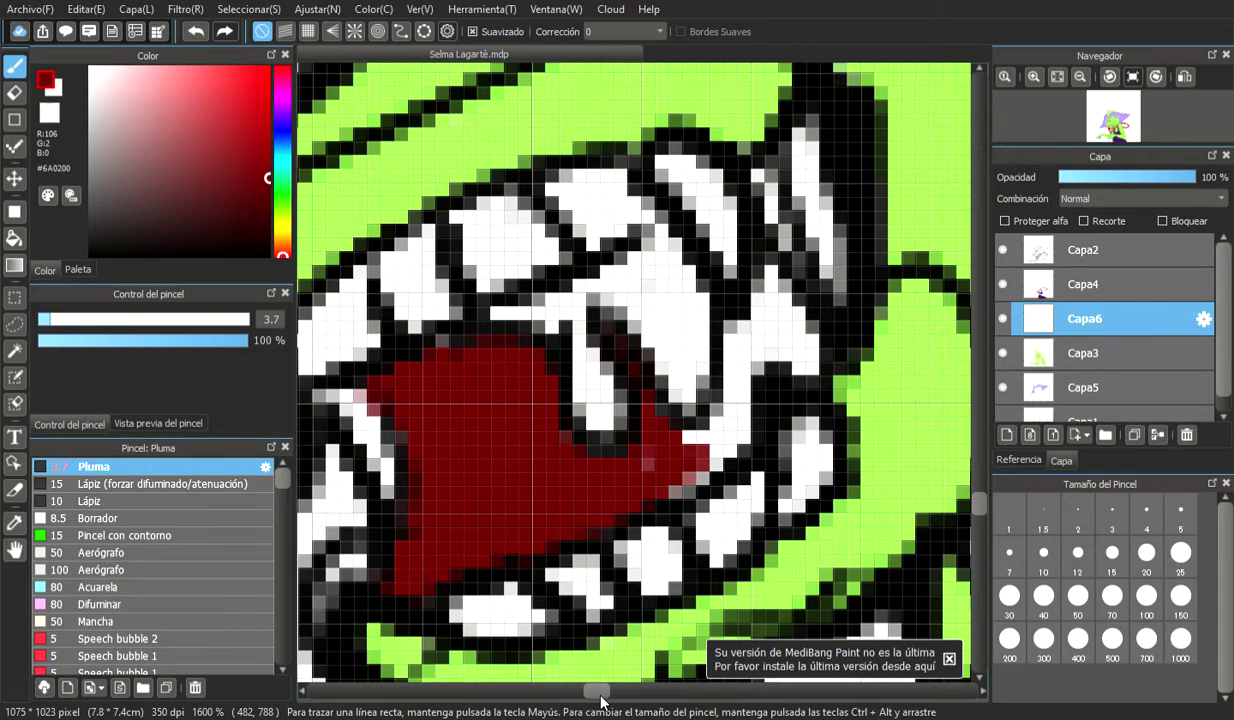
mouse_move(642, 469)
mouse_down()
mouse_move(673, 486)
mouse_move(681, 447)
mouse_move(725, 450)
mouse_move(701, 474)
mouse_move(731, 418)
mouse_move(728, 440)
mouse_move(742, 432)
mouse_move(739, 332)
mouse_move(759, 332)
mouse_move(757, 360)
mouse_move(801, 364)
mouse_move(774, 294)
mouse_move(763, 313)
mouse_move(772, 280)
mouse_move(788, 338)
mouse_move(781, 346)
mouse_move(778, 302)
mouse_move(727, 404)
mouse_move(663, 483)
mouse_up()
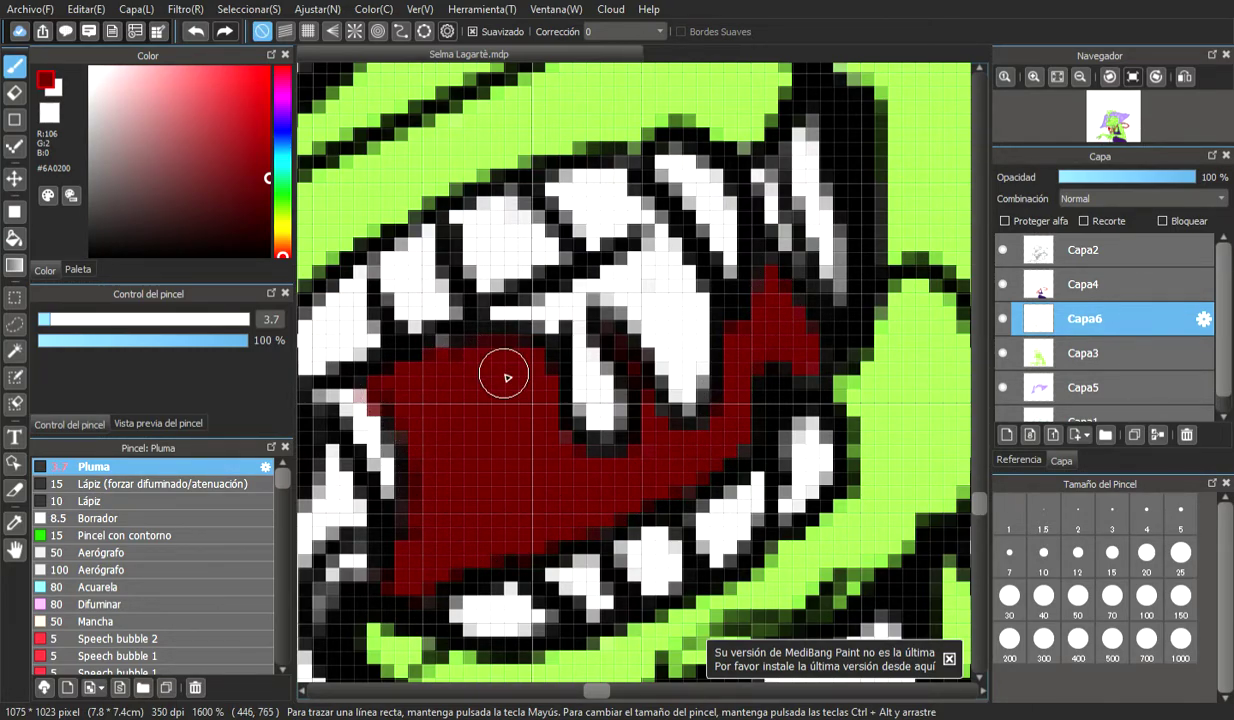
On Capa3, sample the skin's green and paint the narrow strip at the front of the mouth with the Pluma brush at size 2.2
click(1115, 356)
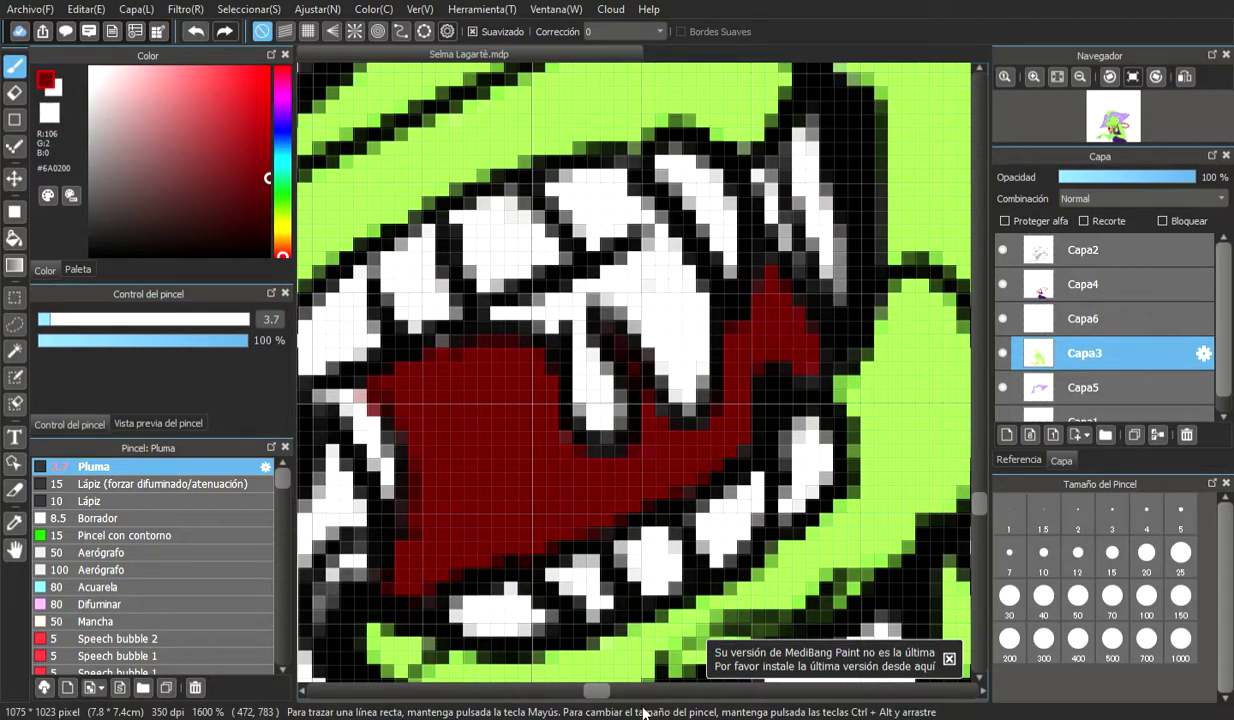
drag(608, 693, 594, 693)
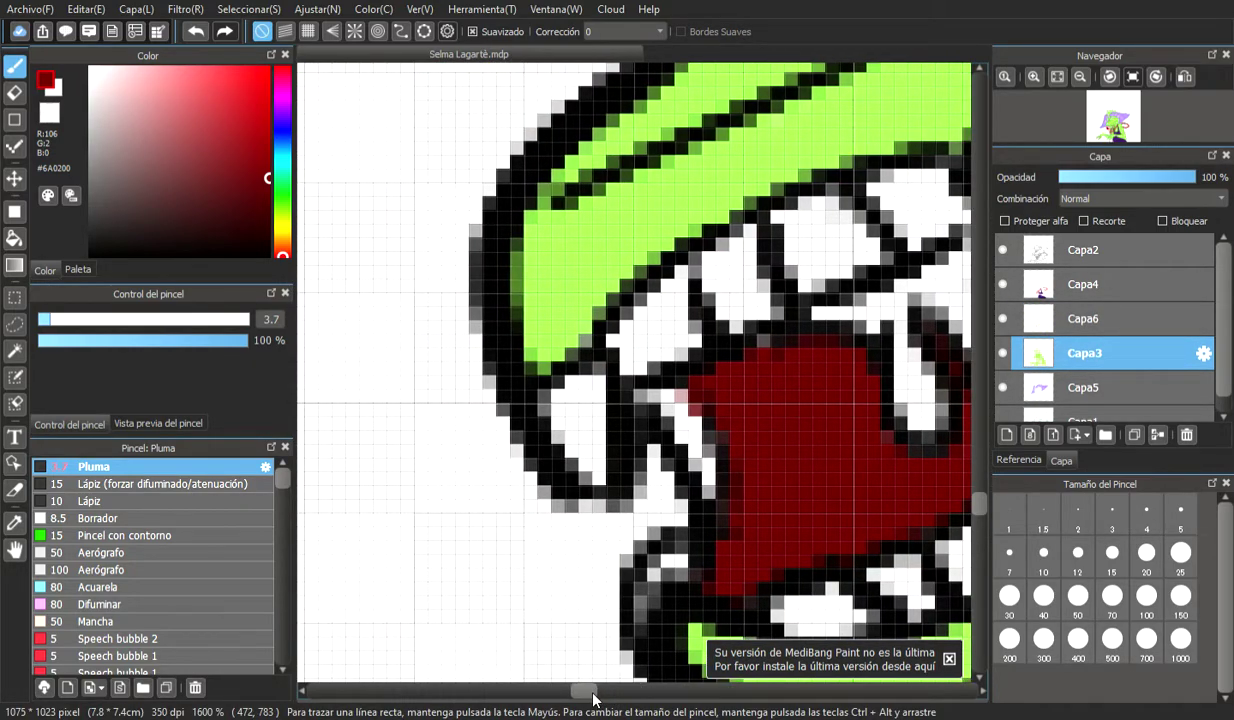
click(15, 522)
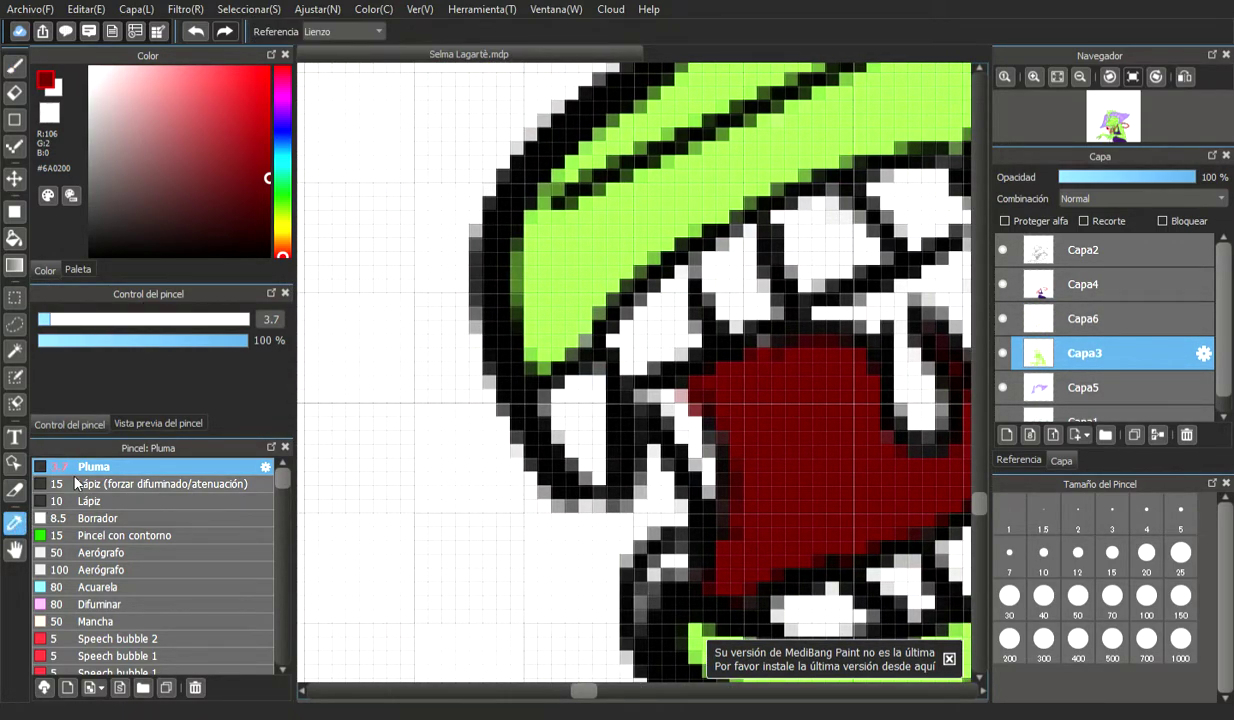
click(606, 228)
click(15, 66)
drag(57, 322, 41, 321)
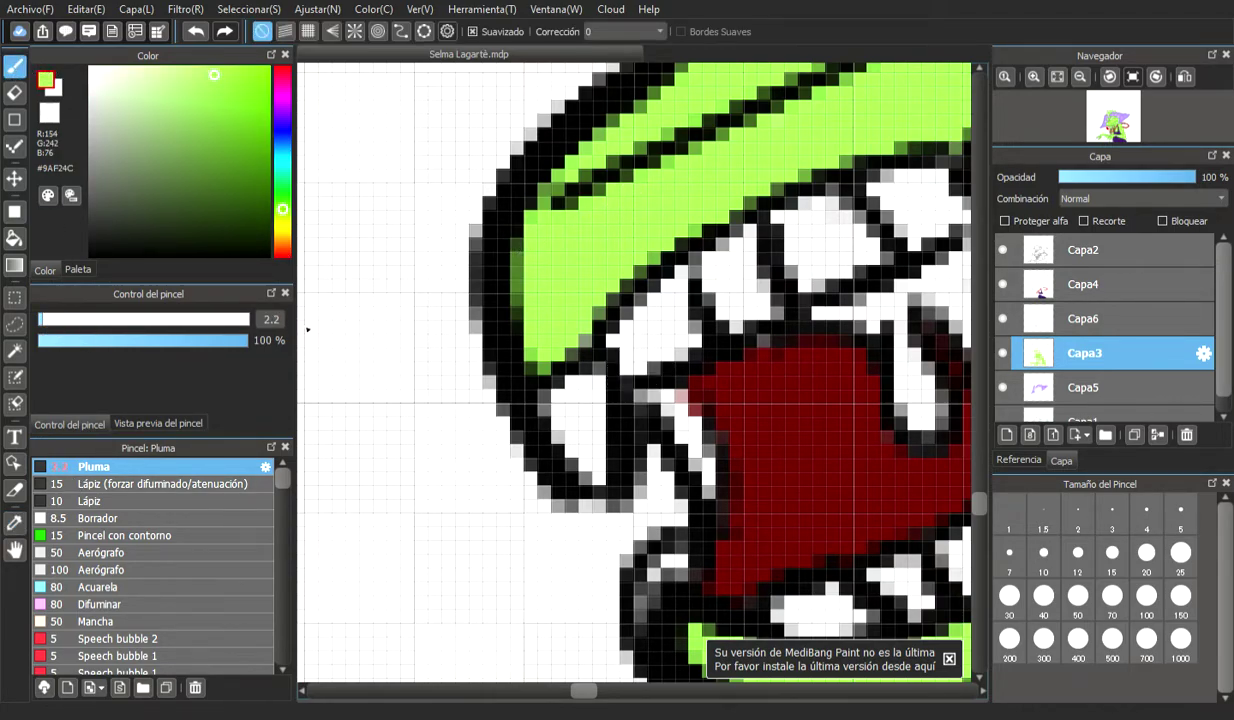
click(642, 396)
mouse_move(672, 401)
mouse_down()
mouse_move(700, 465)
mouse_move(666, 395)
mouse_move(688, 417)
mouse_move(710, 505)
mouse_move(683, 405)
mouse_up()
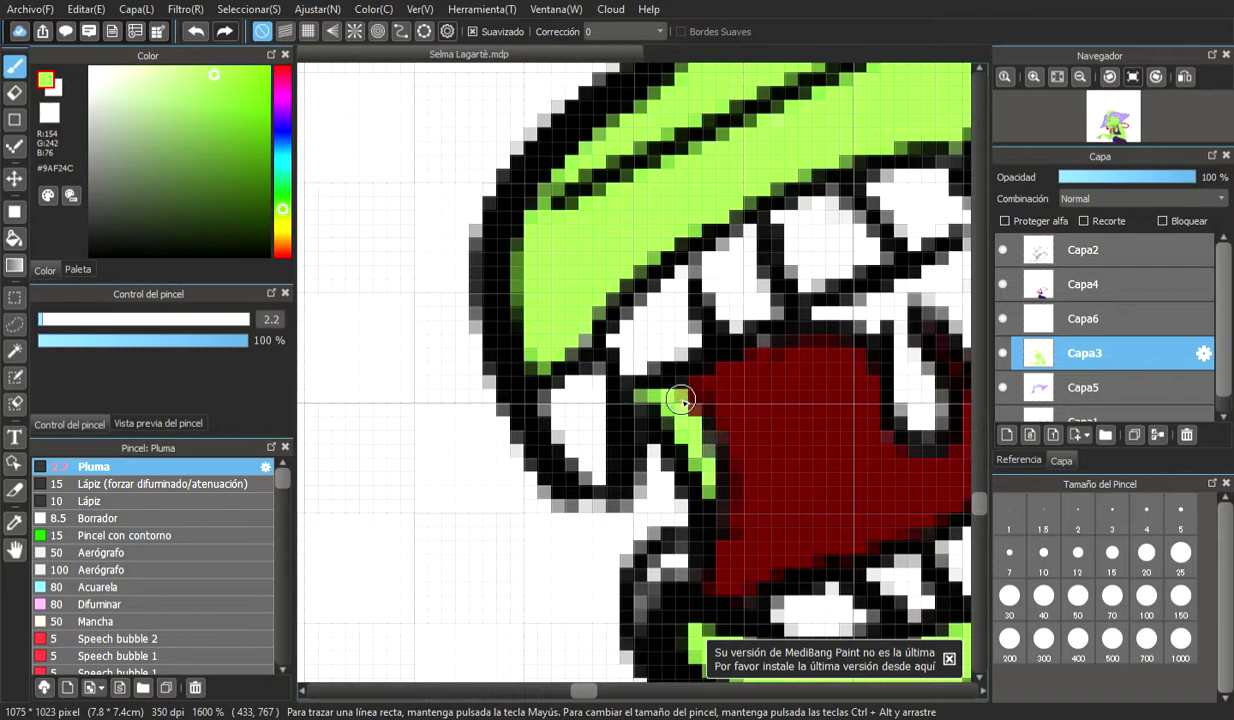
scroll(652, 395, down, 3)
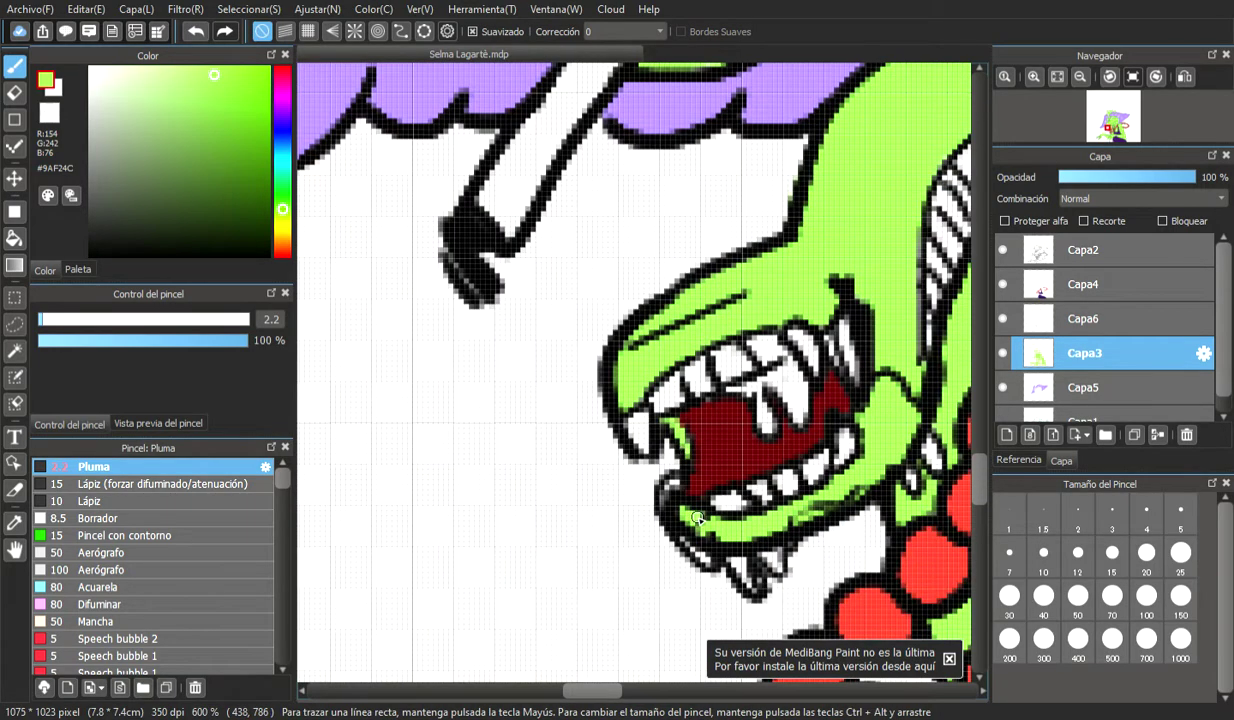
drag(577, 698, 592, 698)
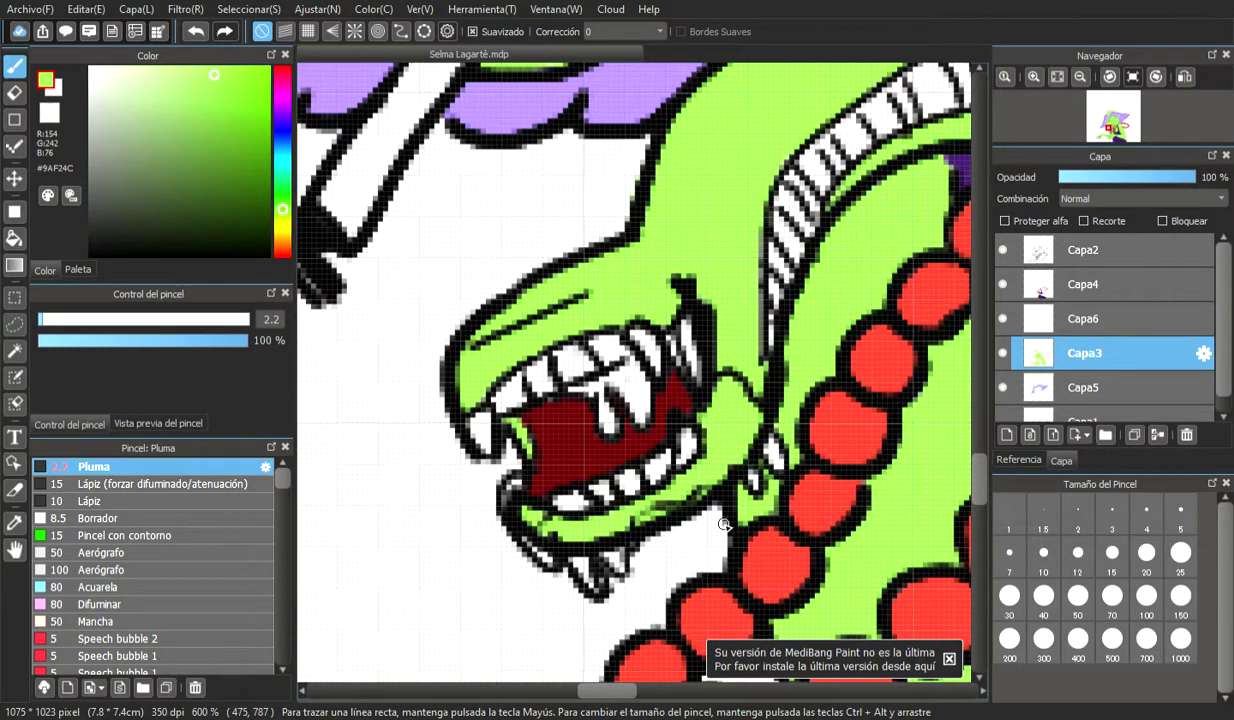
Try tinting the area below the upper teeth on Capa3 with yellow (#FFDD59), using a size 3.3 brush at 37% opacity
click(287, 168)
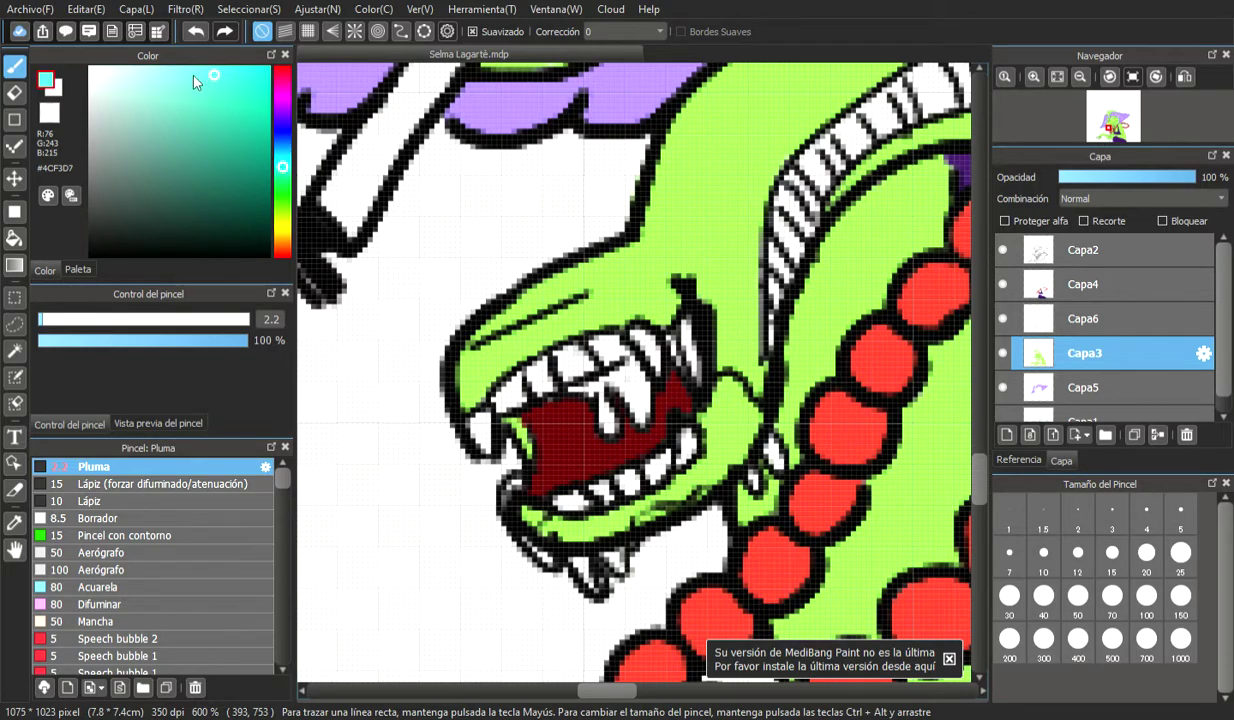
drag(163, 347, 136, 344)
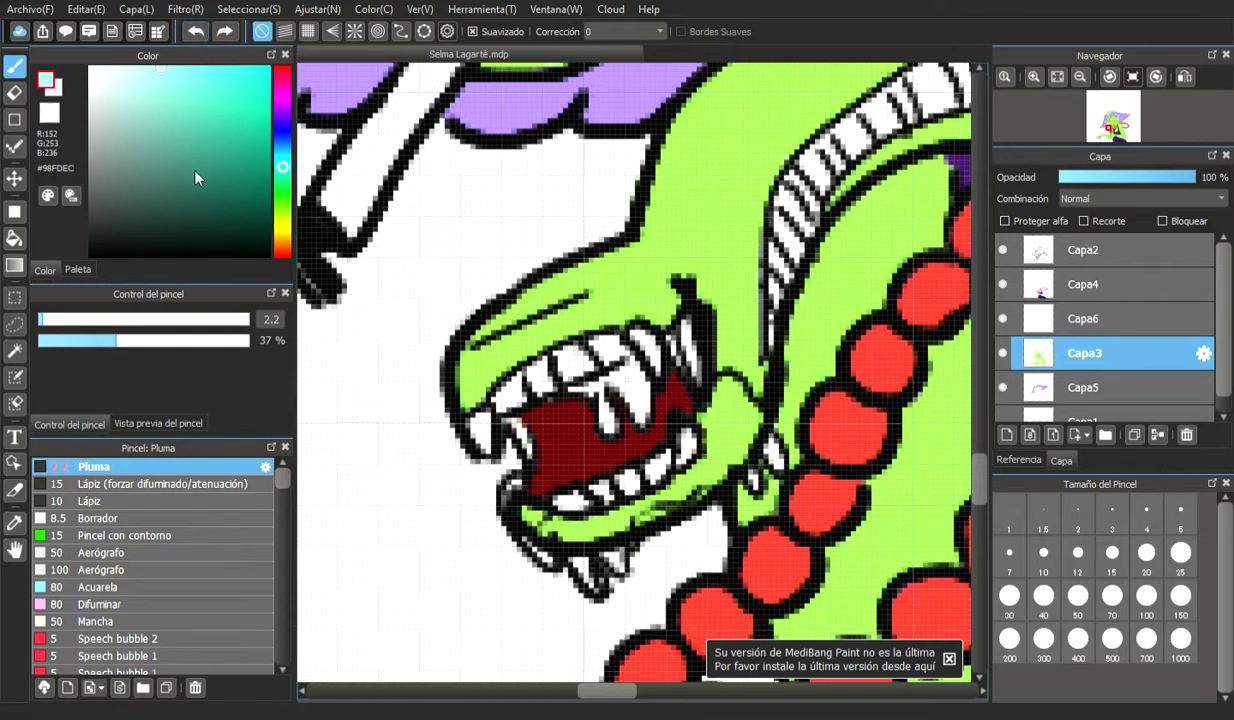
click(284, 225)
click(243, 167)
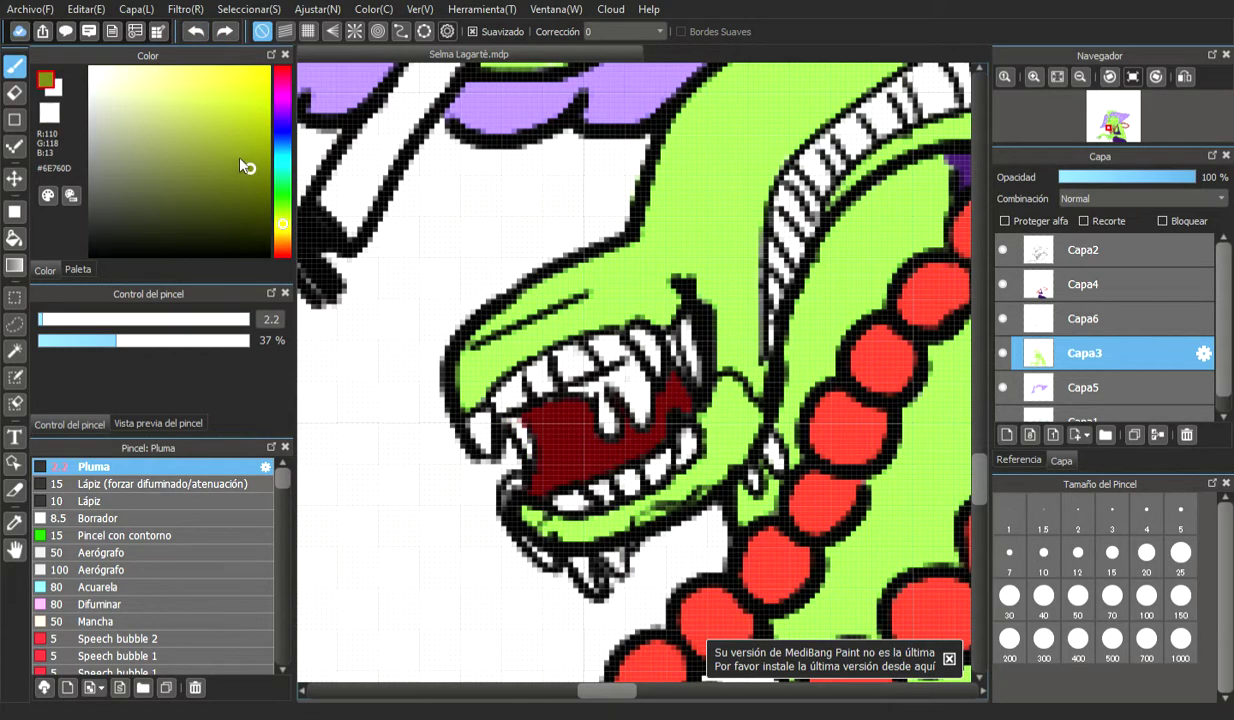
drag(284, 225, 282, 232)
click(283, 230)
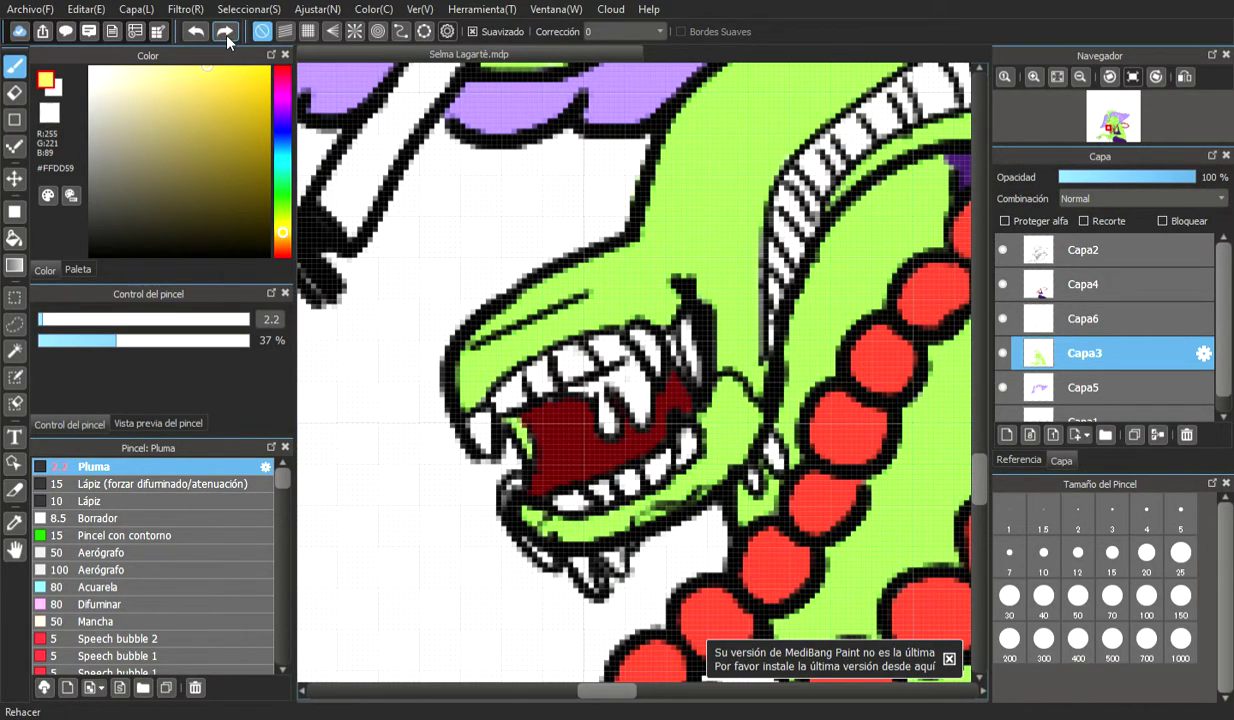
drag(130, 320, 44, 320)
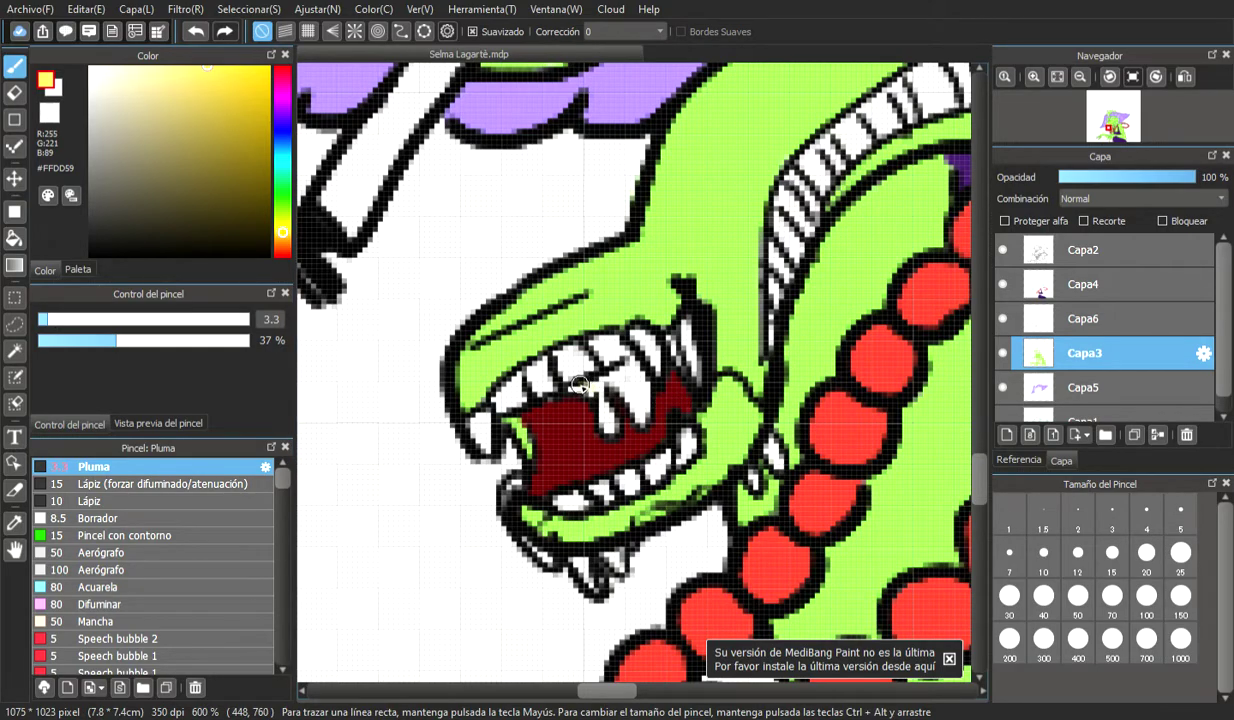
scroll(590, 395, down, 2)
scroll(560, 340, up, 3)
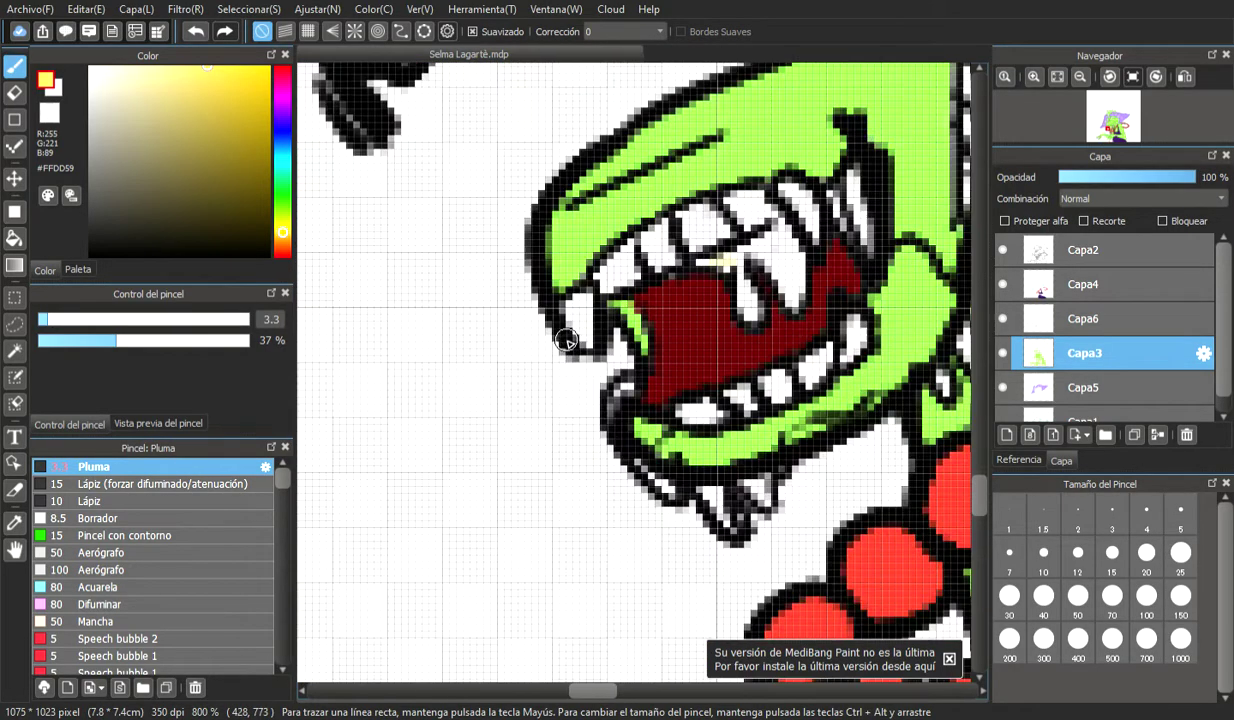
drag(603, 693, 612, 693)
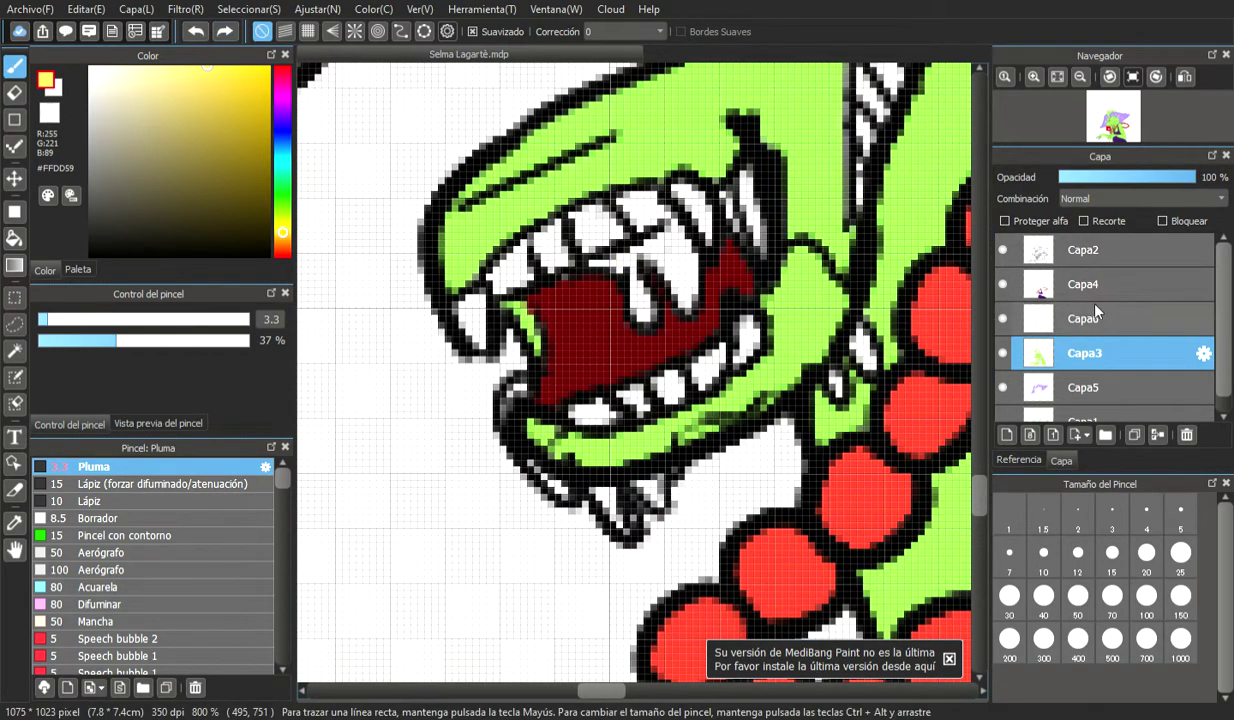
On Capa6, sample the mouth's dark red and paint over the white drips below the upper teeth at 100% opacity
click(1115, 320)
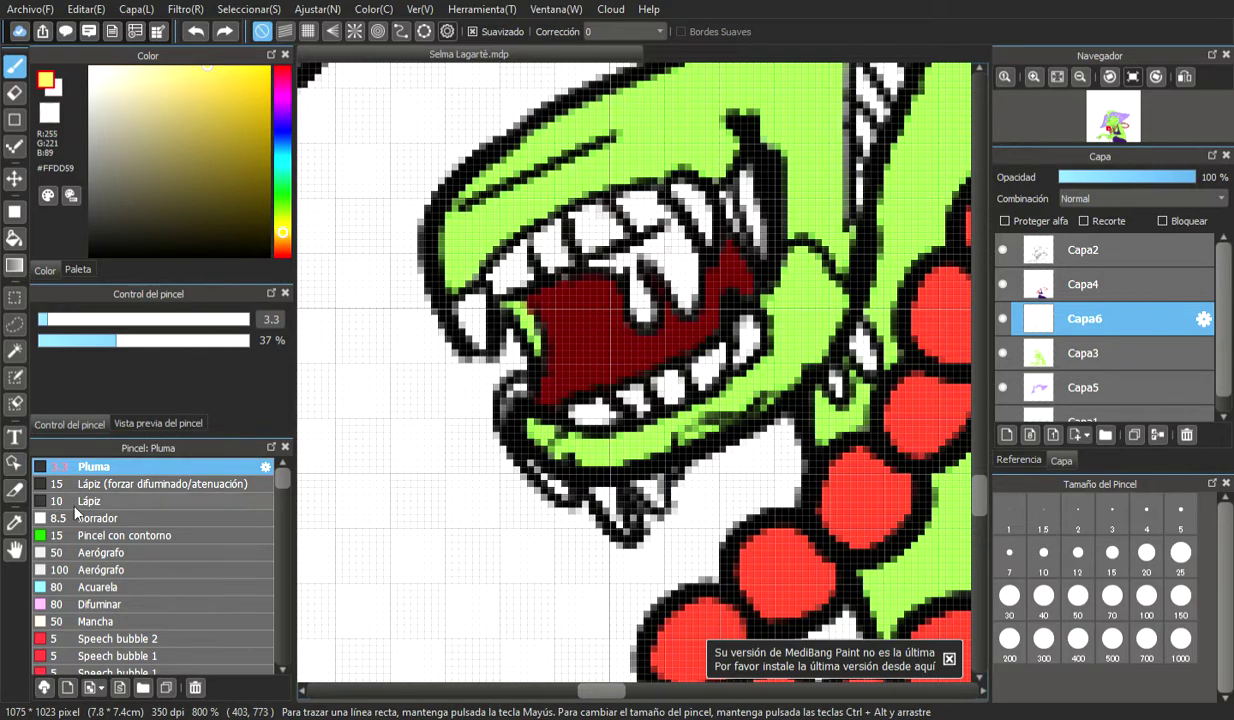
click(15, 522)
click(539, 305)
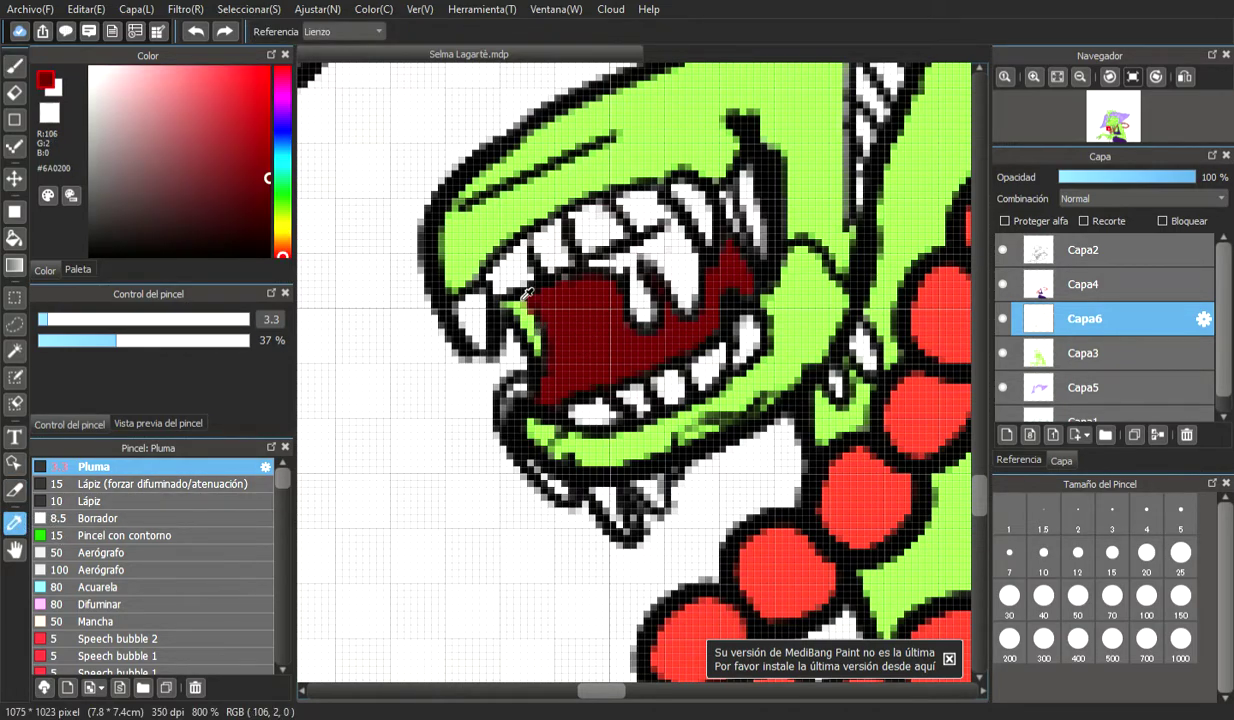
click(15, 66)
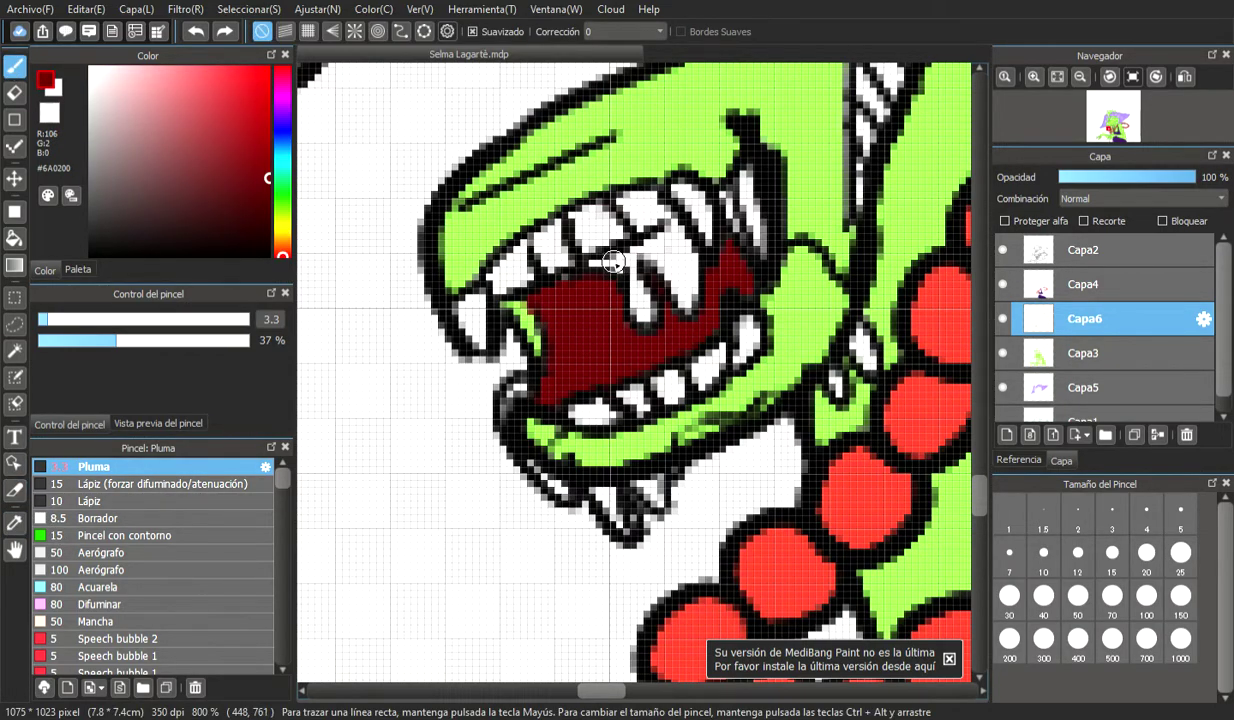
mouse_move(602, 263)
mouse_down()
mouse_move(636, 252)
mouse_move(597, 263)
mouse_up()
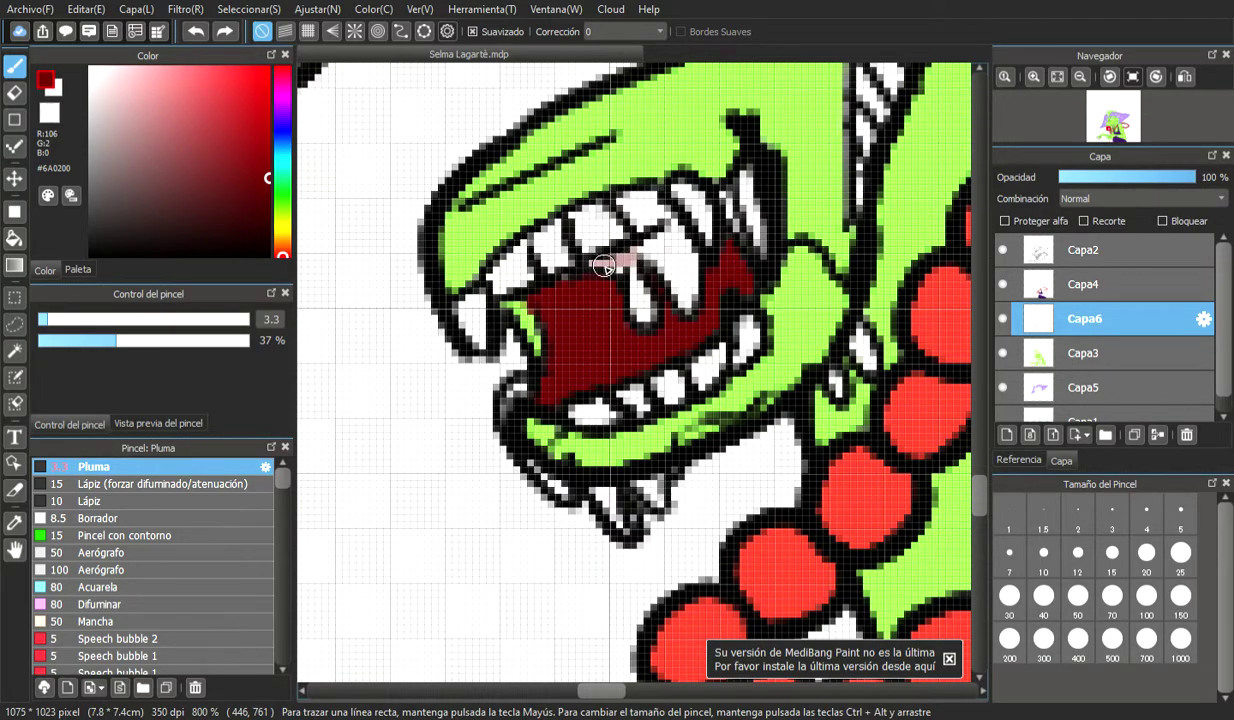
drag(230, 342, 262, 340)
mouse_move(606, 261)
mouse_down()
mouse_move(643, 258)
mouse_move(601, 265)
mouse_move(618, 275)
mouse_move(643, 261)
mouse_move(608, 296)
mouse_move(647, 294)
mouse_move(639, 338)
mouse_move(620, 305)
mouse_up()
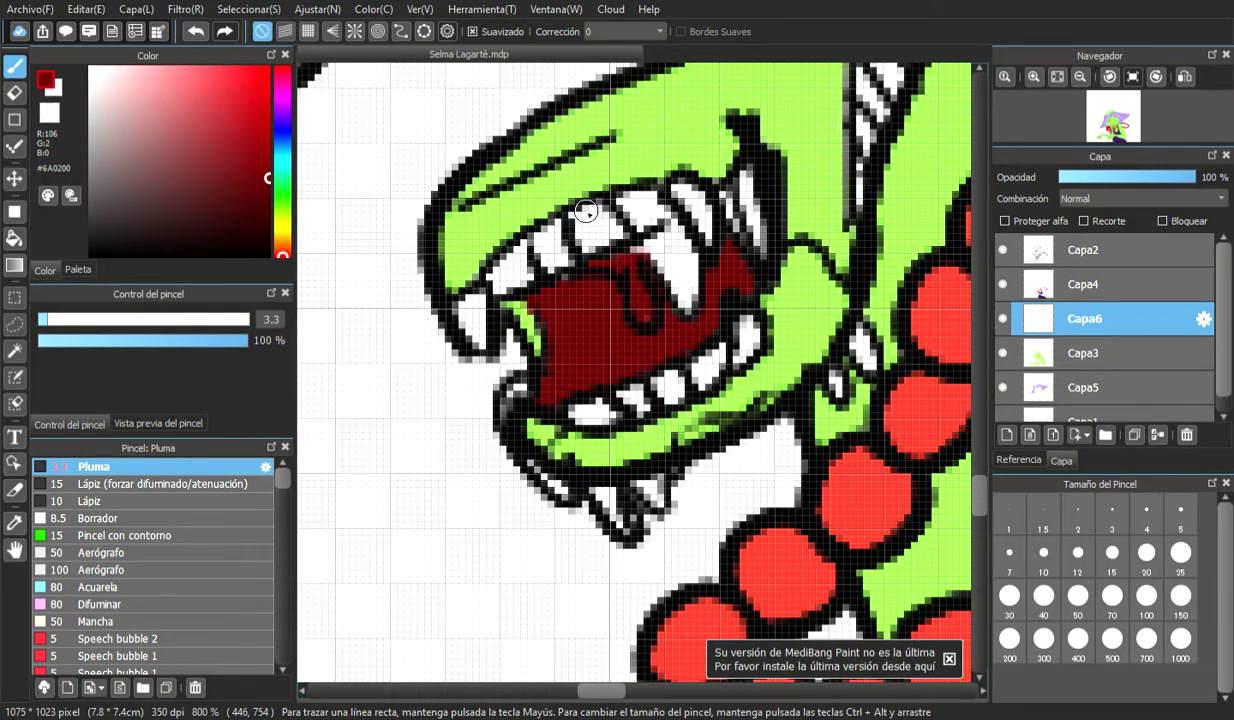
mouse_move(680, 253)
mouse_down()
mouse_move(634, 265)
mouse_move(672, 233)
mouse_move(695, 280)
mouse_move(690, 315)
mouse_move(674, 253)
mouse_move(685, 307)
mouse_move(672, 256)
mouse_move(658, 284)
mouse_move(673, 299)
mouse_move(663, 273)
mouse_move(645, 289)
mouse_move(675, 297)
mouse_up()
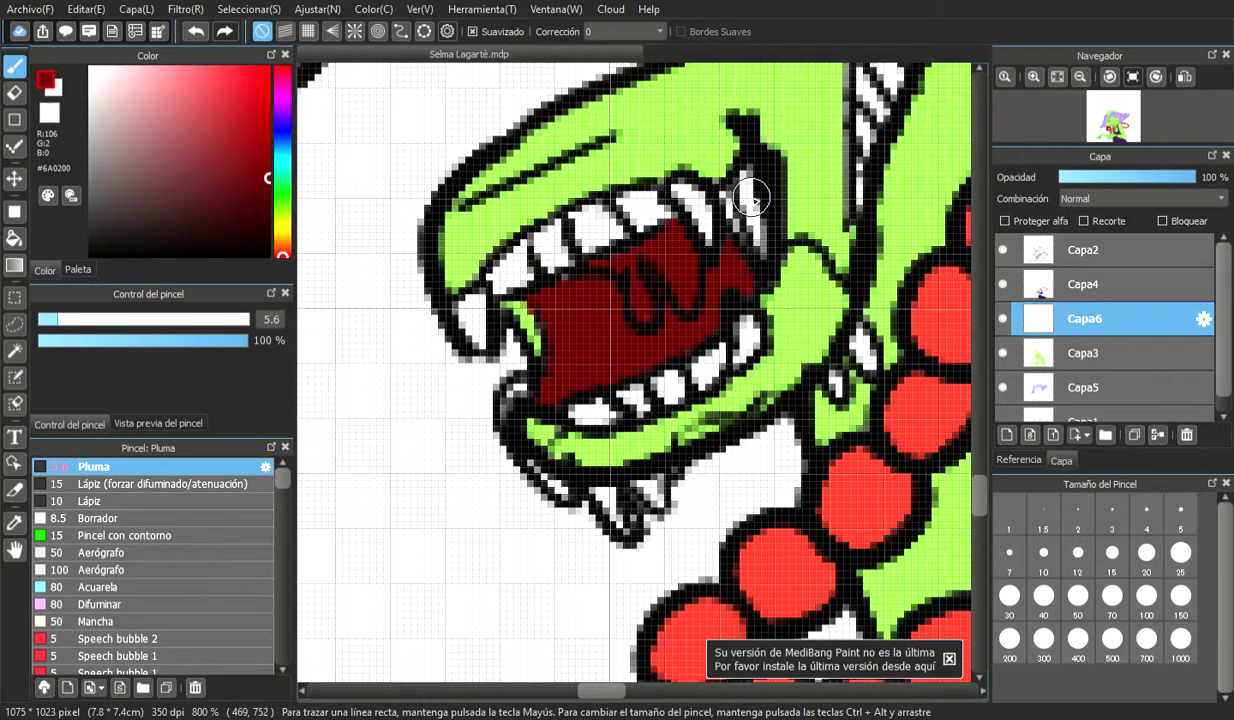
Erase the inner lines of the rear upper fangs on the Capa2 line art with the transparent colour at size 5.6, and hide Capa6
mouse_move(743, 185)
mouse_down()
mouse_move(730, 234)
mouse_move(750, 204)
mouse_move(731, 203)
mouse_up()
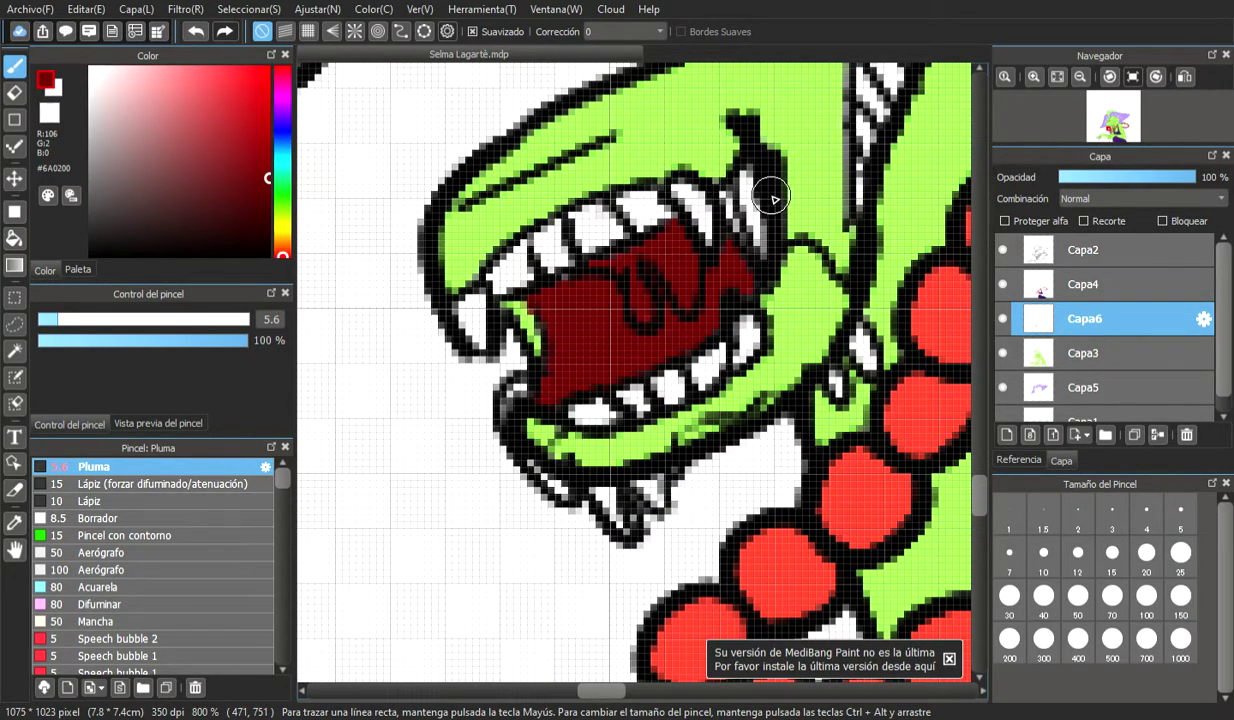
click(1003, 250)
click(1003, 250)
click(1075, 248)
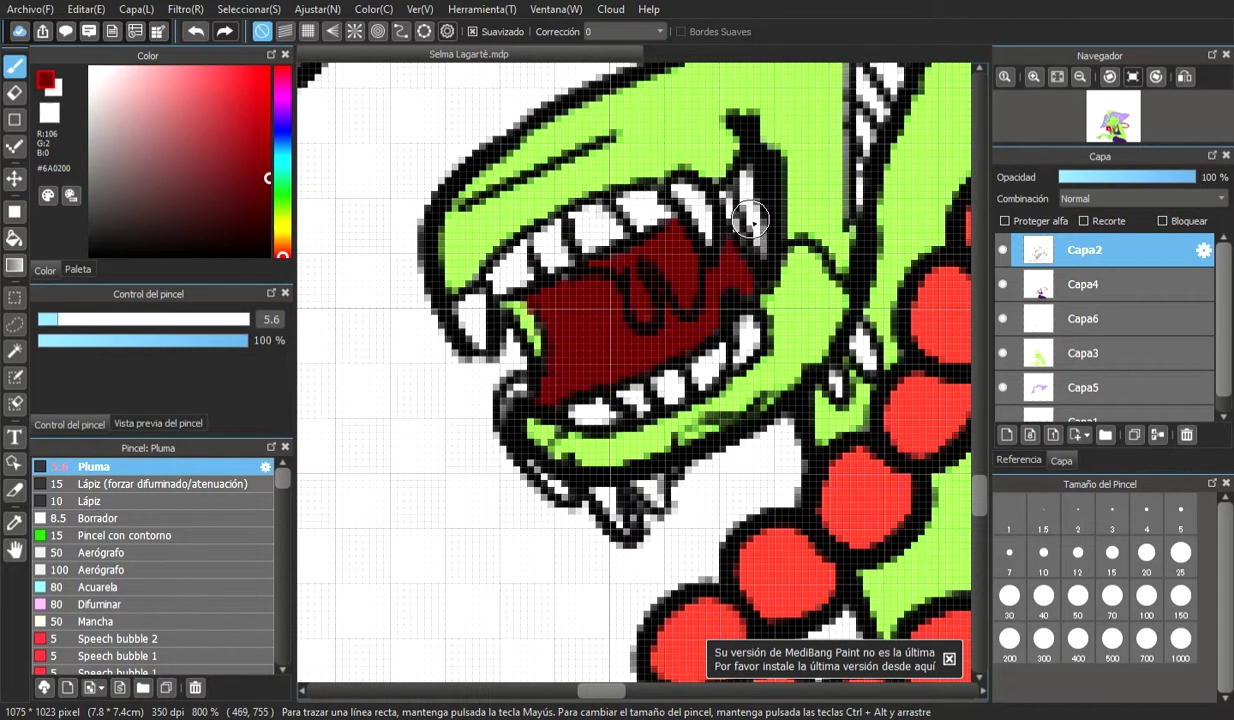
mouse_move(702, 234)
mouse_down()
mouse_move(742, 226)
mouse_move(739, 243)
mouse_move(741, 194)
mouse_move(748, 273)
mouse_move(748, 190)
mouse_up()
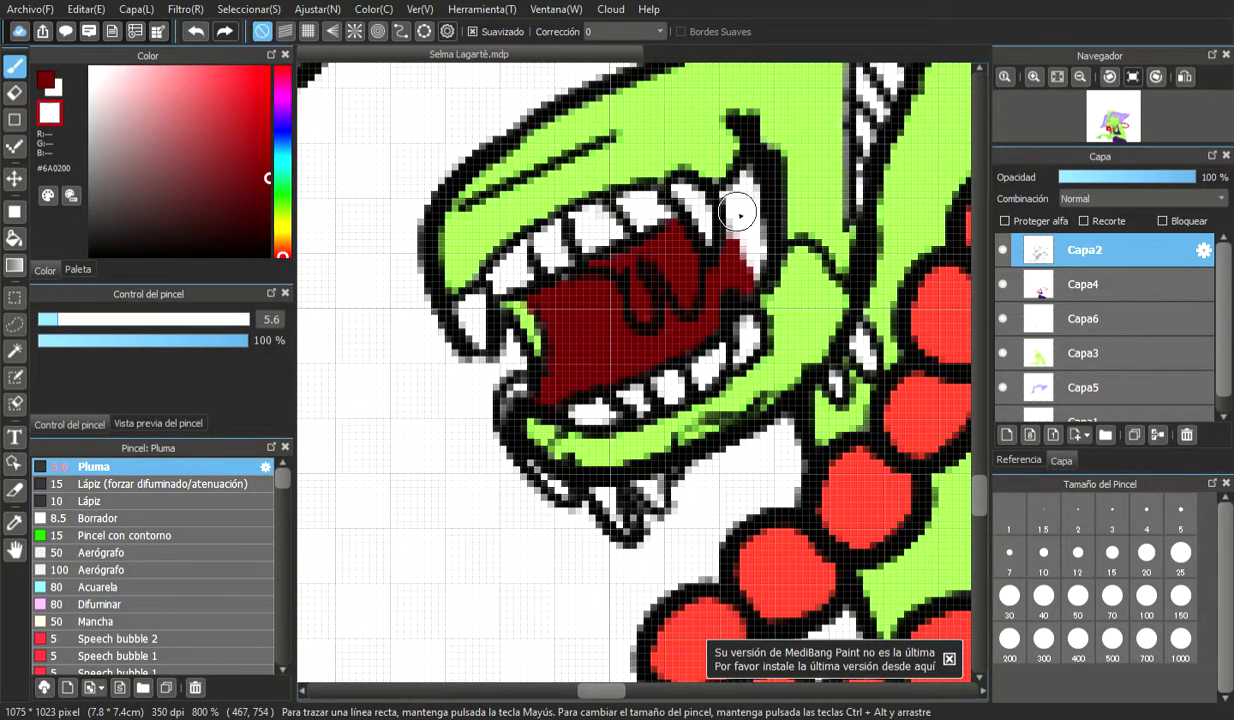
click(197, 32)
click(1003, 318)
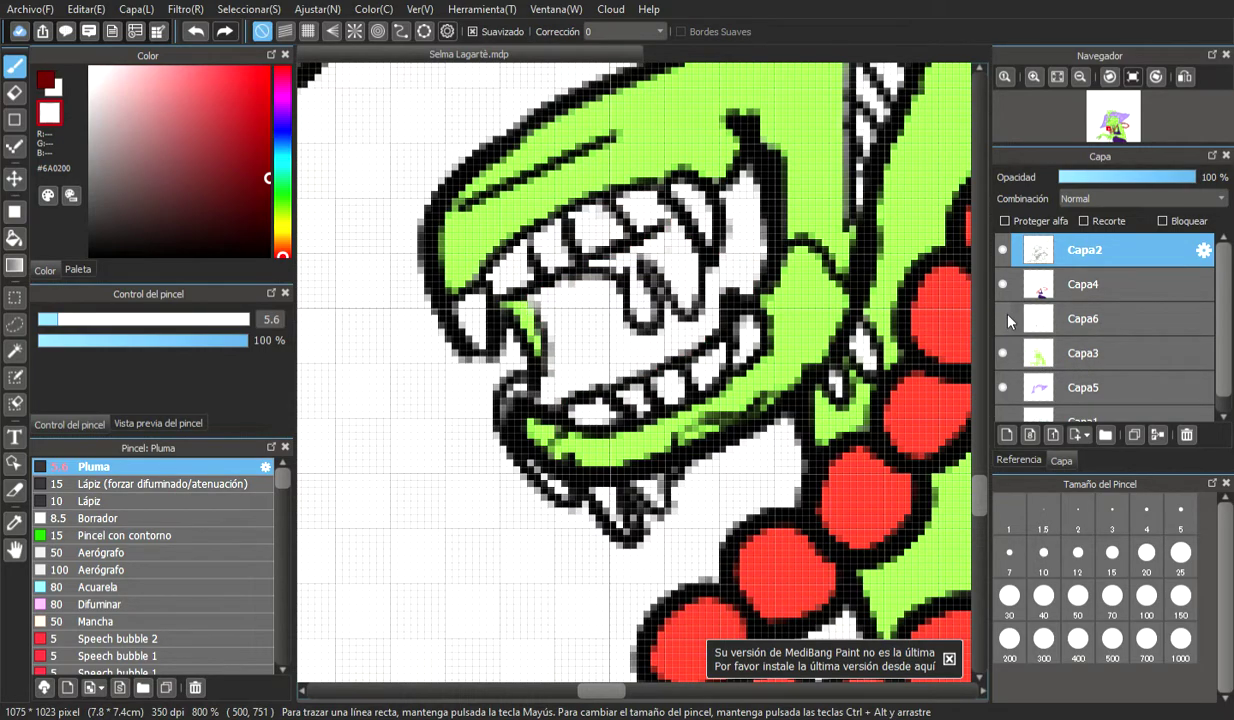
Show Capa6 again and paint dark red (#6A0200) around the rear upper fangs at the back of the mouth
click(1003, 318)
click(1118, 321)
click(45, 80)
mouse_move(677, 205)
mouse_down()
mouse_move(715, 230)
mouse_move(705, 188)
mouse_move(740, 183)
mouse_move(758, 262)
mouse_move(748, 187)
mouse_move(751, 209)
mouse_up()
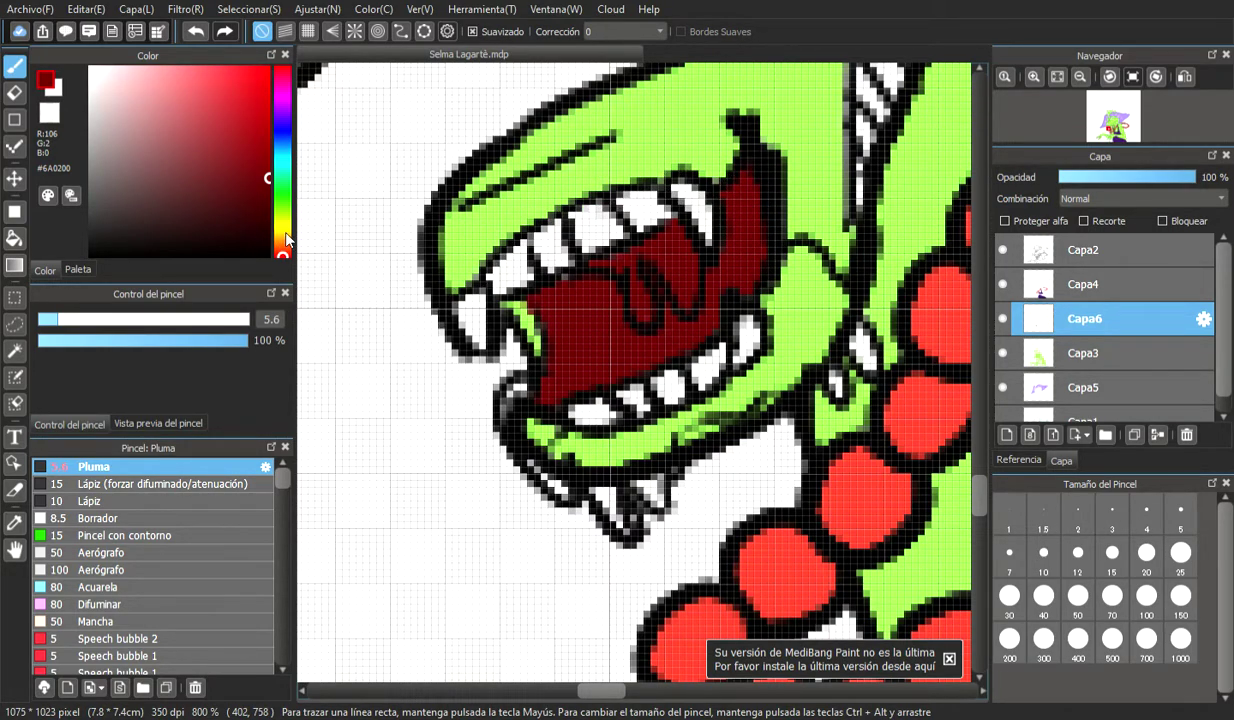
Add a new layer above Capa6 and tint the drips below the upper teeth with yellow #CBBD36 at 48% opacity, undoing the overlapping stroke
drag(286, 240, 283, 229)
click(140, 11)
click(154, 28)
drag(197, 101, 222, 109)
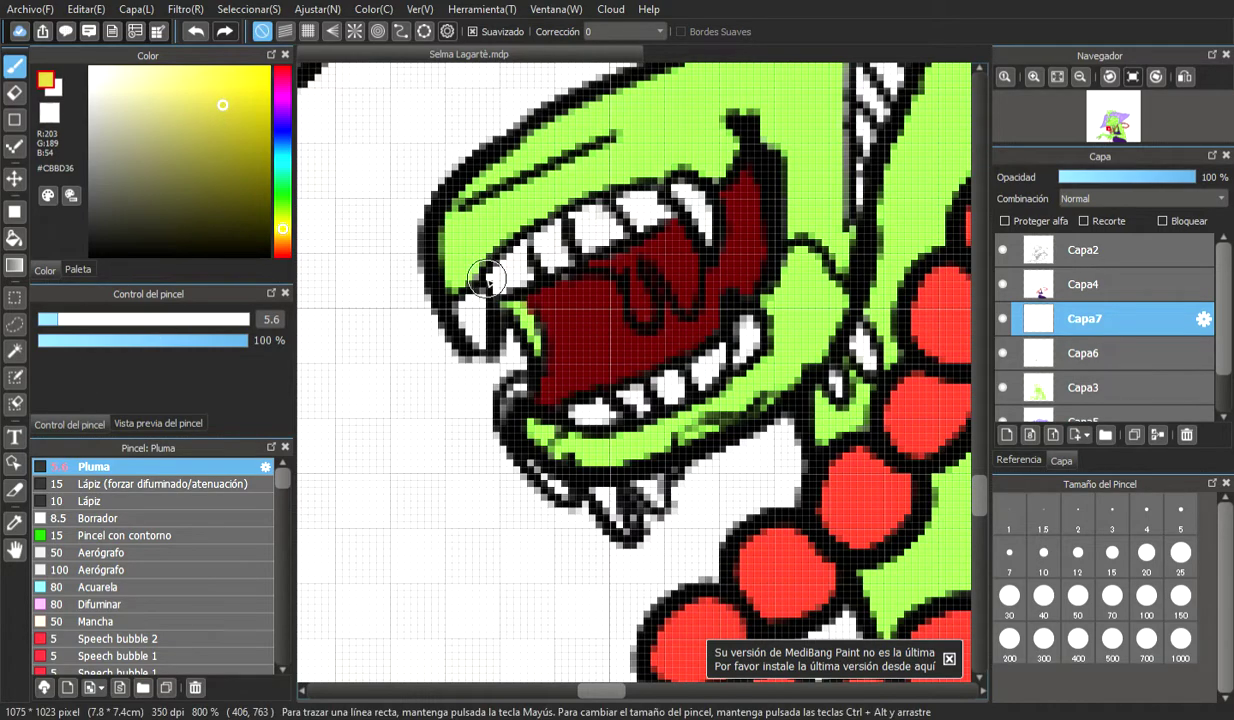
drag(246, 340, 139, 340)
mouse_move(611, 262)
mouse_down()
mouse_move(639, 313)
mouse_move(631, 270)
mouse_move(662, 258)
mouse_move(686, 298)
mouse_move(690, 259)
mouse_move(678, 242)
mouse_move(664, 247)
mouse_move(674, 235)
mouse_move(684, 300)
mouse_move(673, 232)
mouse_move(686, 301)
mouse_move(680, 288)
mouse_move(645, 311)
mouse_up()
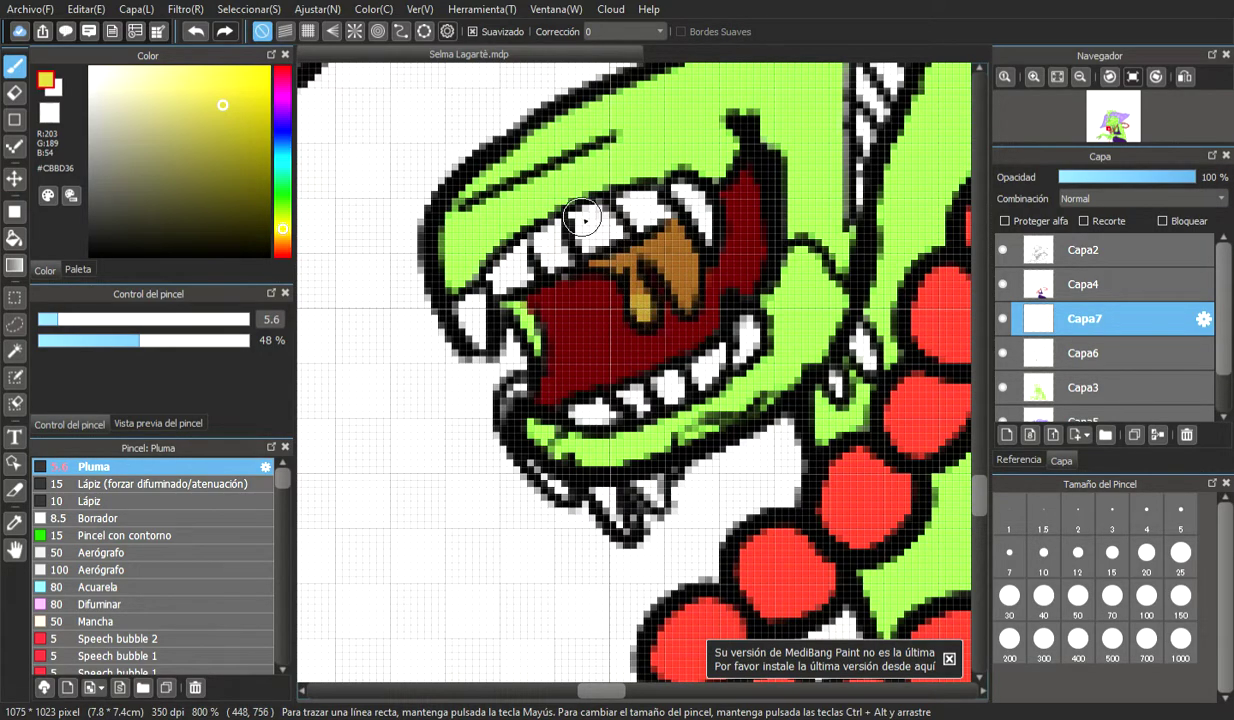
click(195, 33)
Tint the lower lip's front edge, the lower jaw and the chin drips with the same yellow at brush size 3.3
drag(68, 320, 50, 328)
mouse_move(521, 389)
mouse_down()
mouse_move(502, 416)
mouse_move(564, 490)
mouse_up()
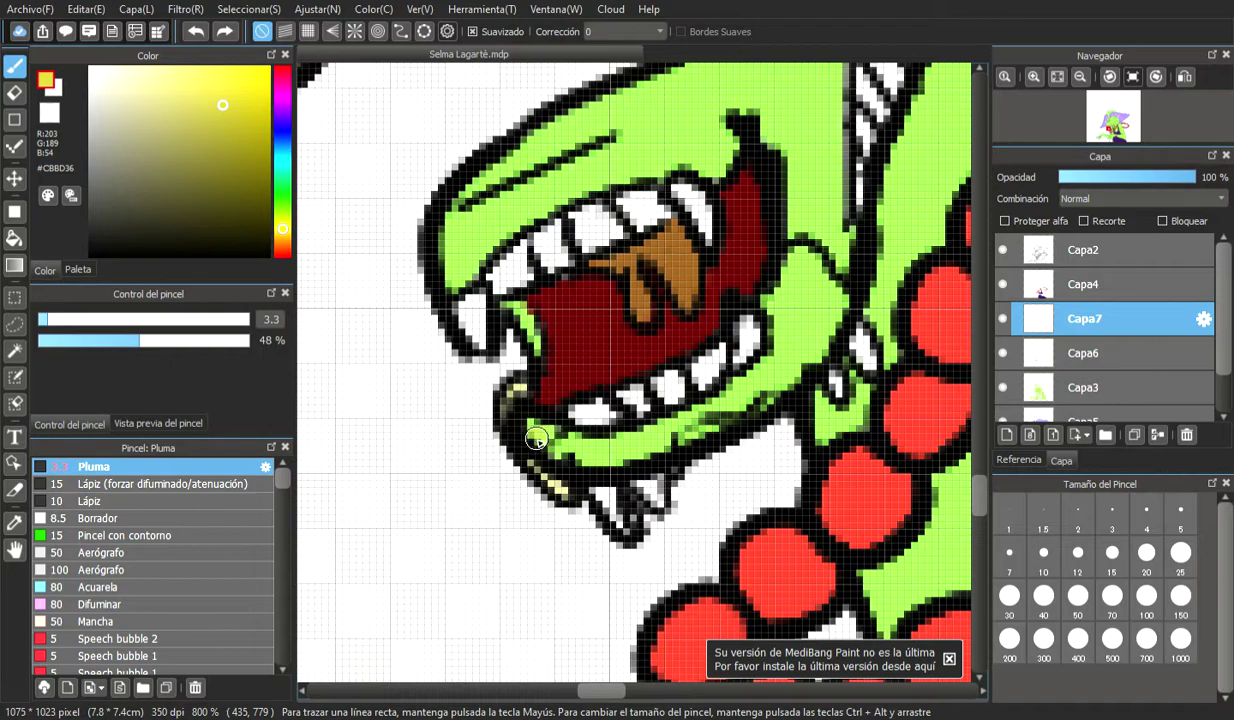
drag(527, 427, 550, 440)
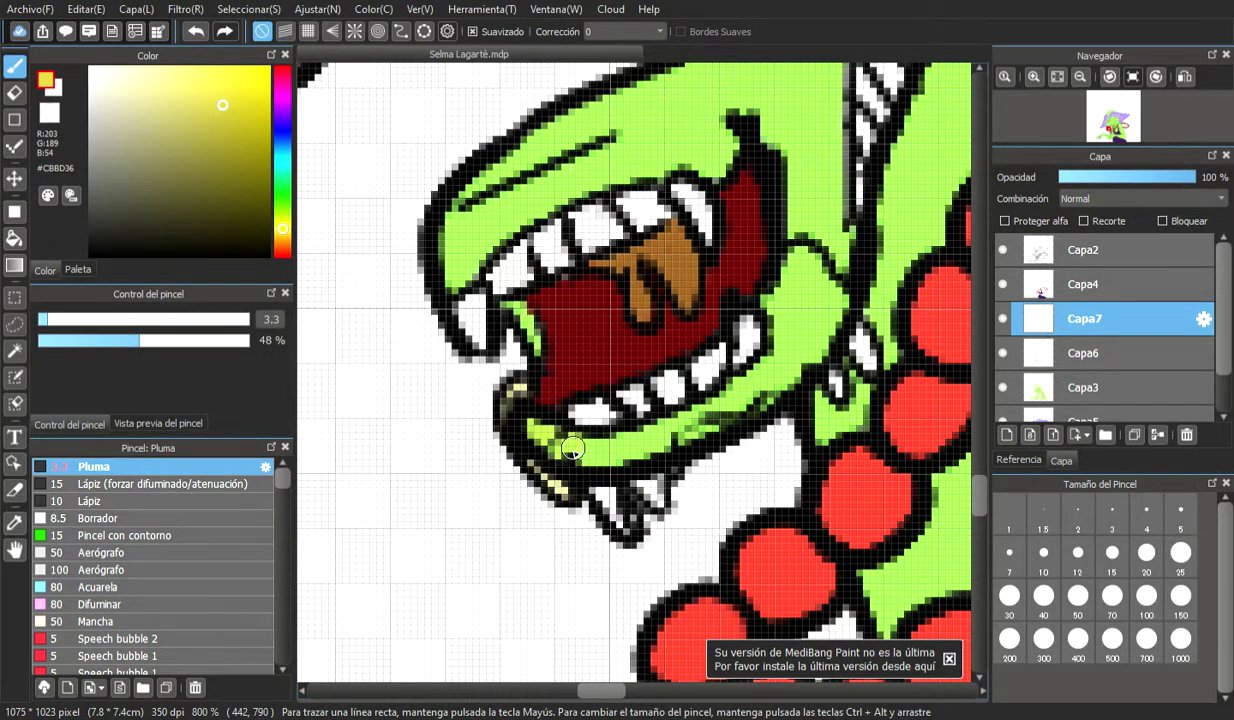
drag(616, 521, 602, 490)
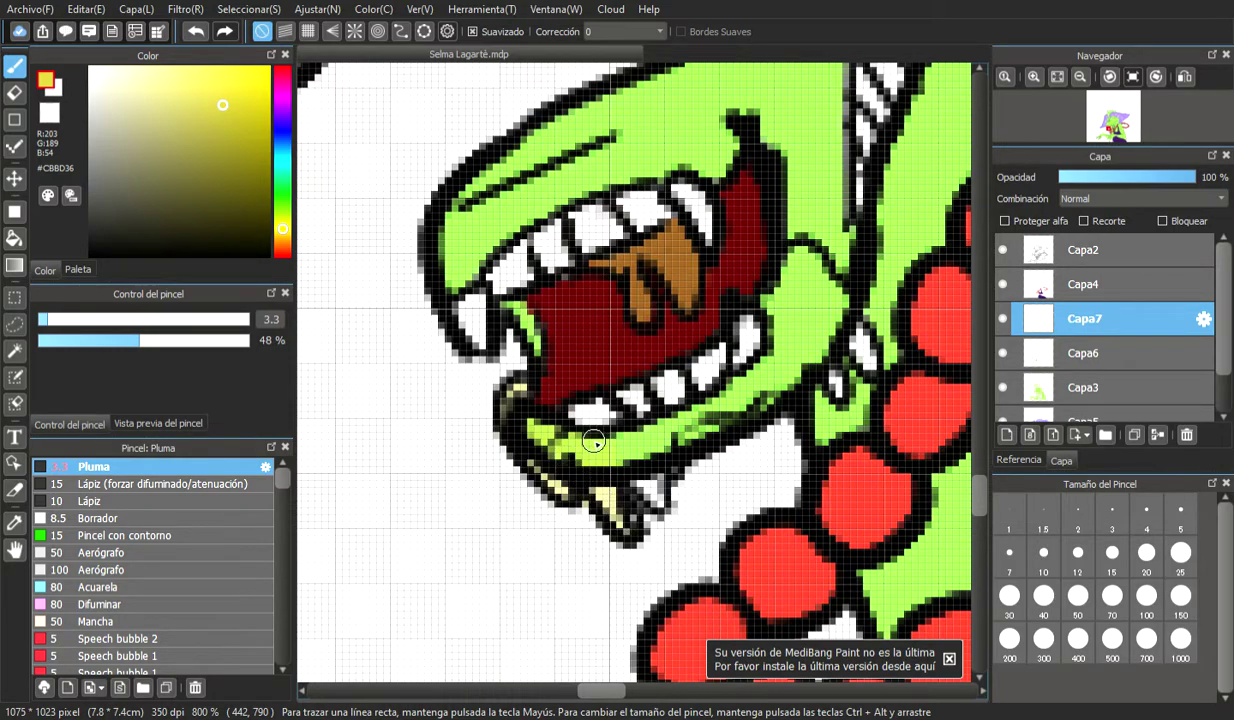
drag(648, 484, 655, 497)
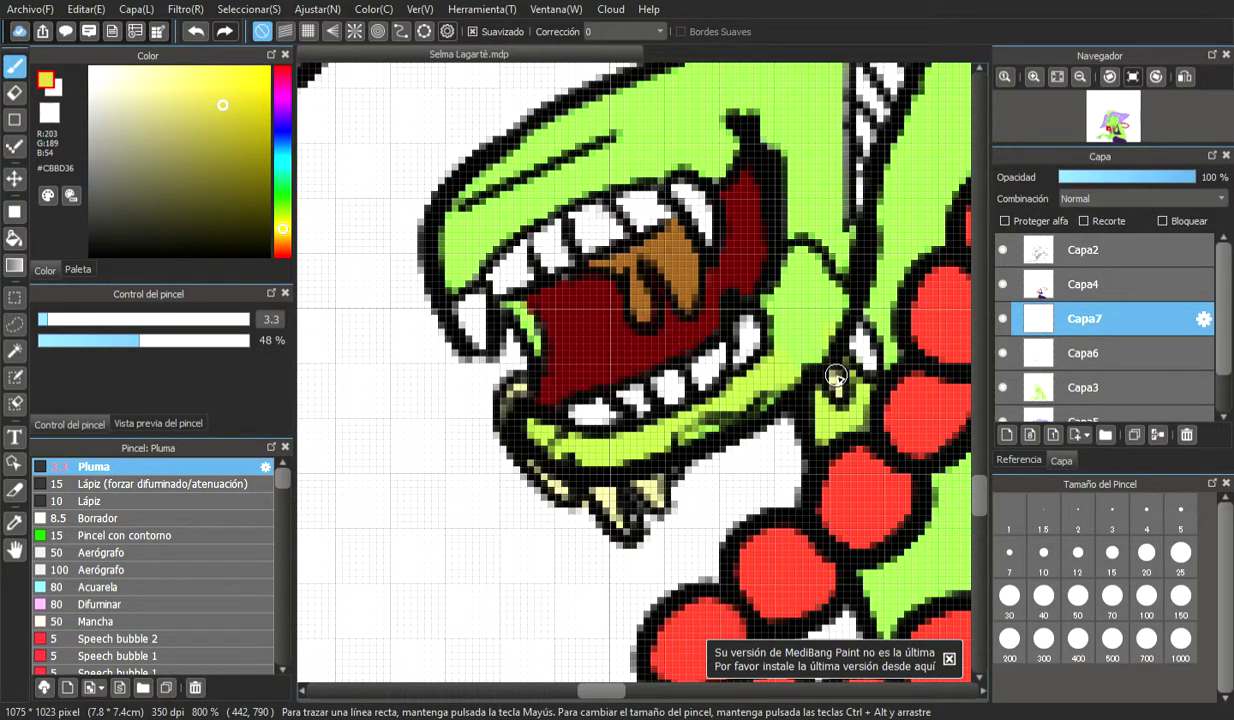
Tint the drips and cheek area at the jaw corner yellow, and erase the overflow around the drips with the transparent colour
drag(850, 328, 868, 354)
mouse_move(828, 298)
mouse_down()
mouse_move(837, 308)
mouse_move(820, 331)
mouse_up()
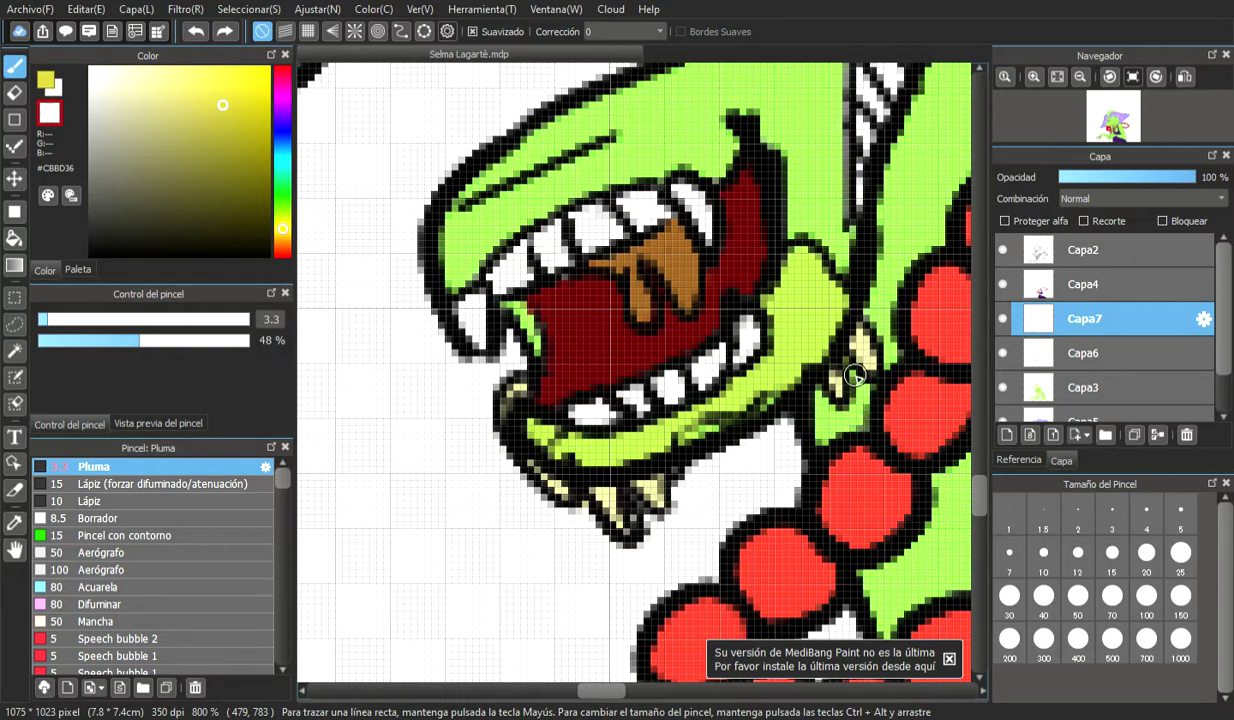
mouse_move(827, 424)
mouse_down()
mouse_move(804, 412)
mouse_move(830, 375)
mouse_move(825, 359)
mouse_up()
drag(583, 505, 595, 531)
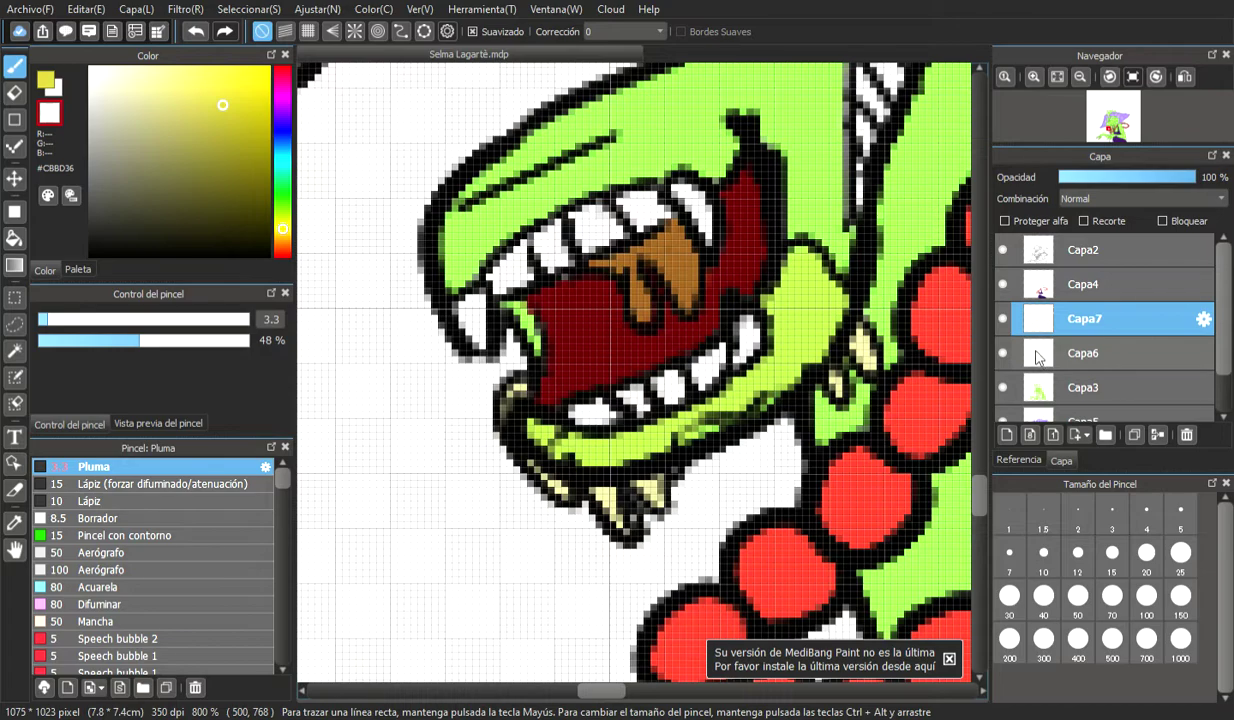
On Capa3, sample the skin's green (#9AF24C) and fill the white drips at the jaw corner at 100% opacity
click(1003, 388)
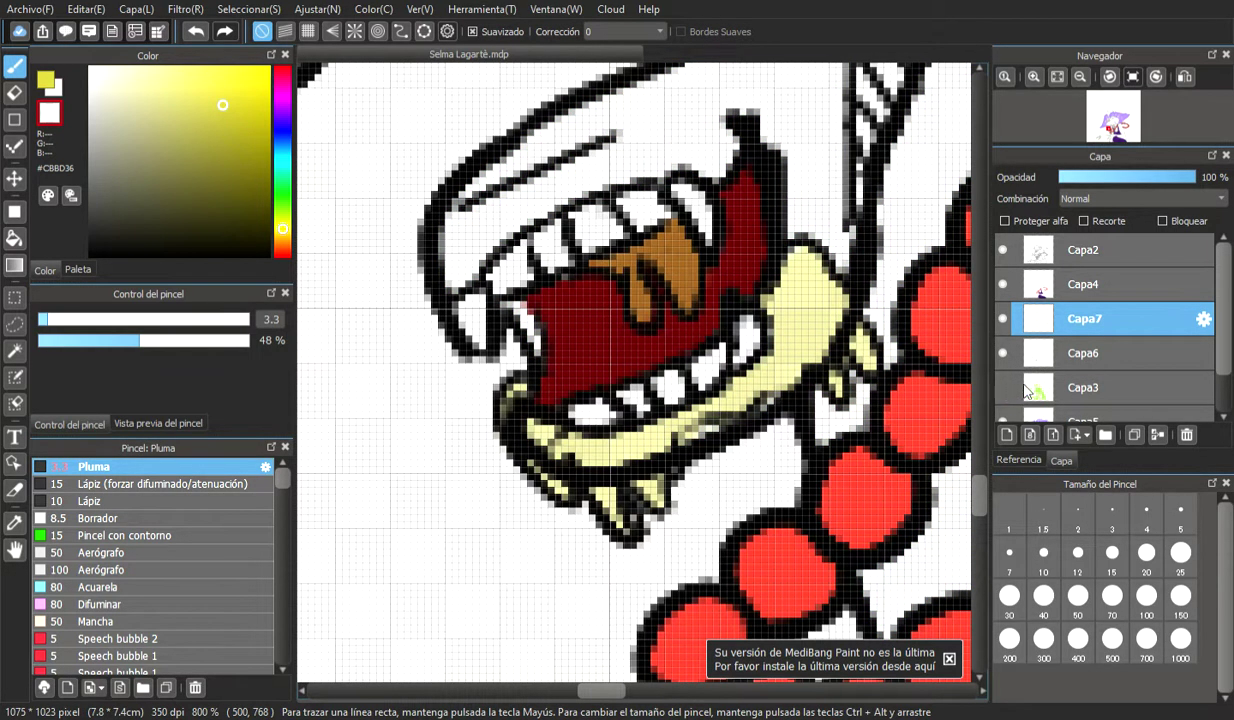
click(1003, 388)
click(1090, 388)
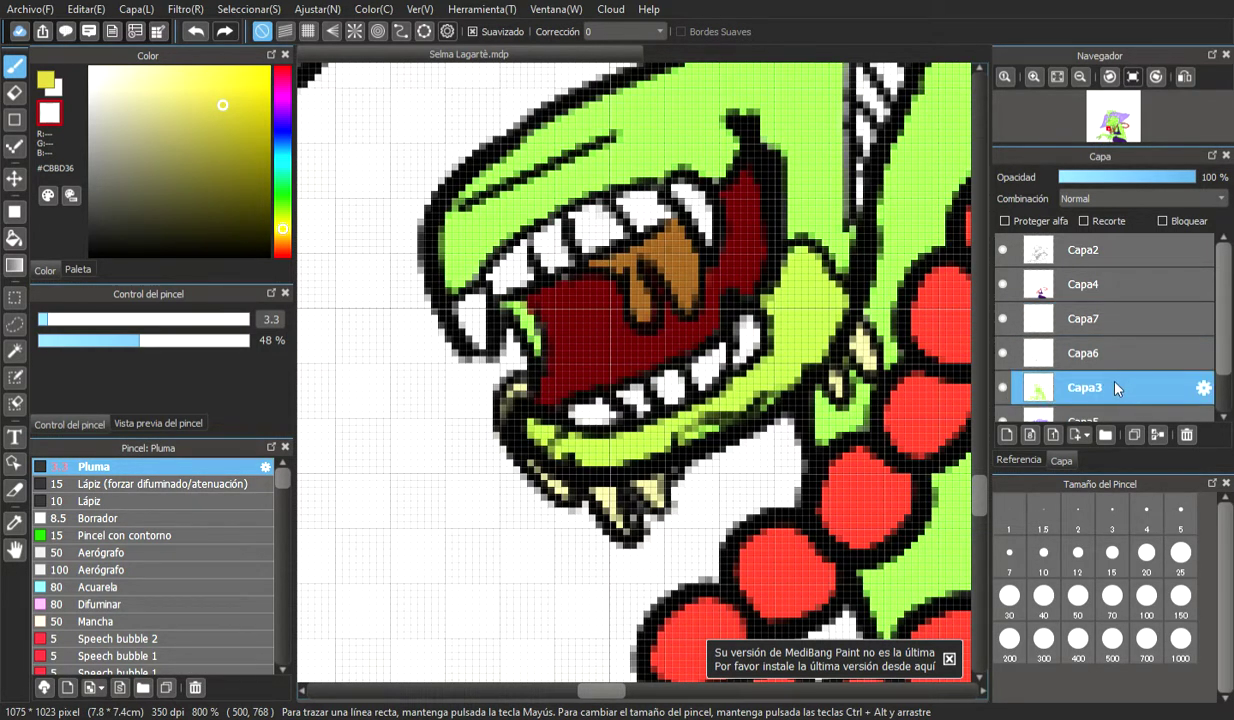
click(14, 522)
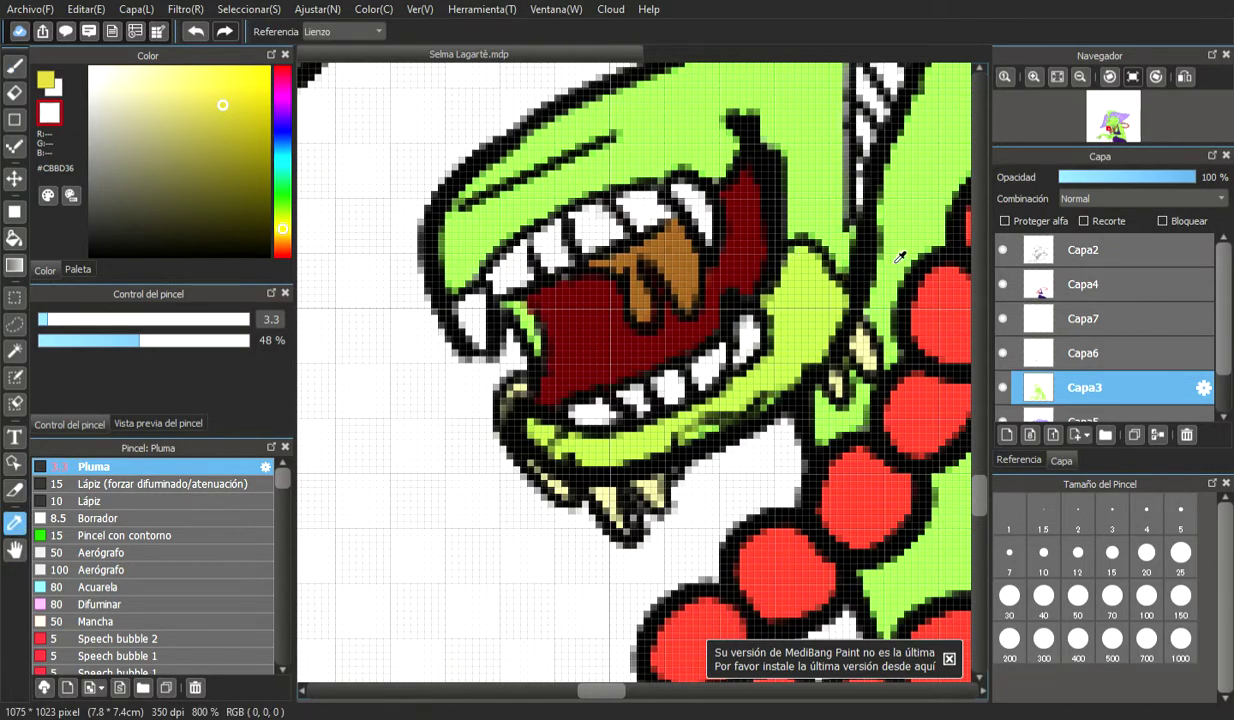
click(864, 251)
click(14, 66)
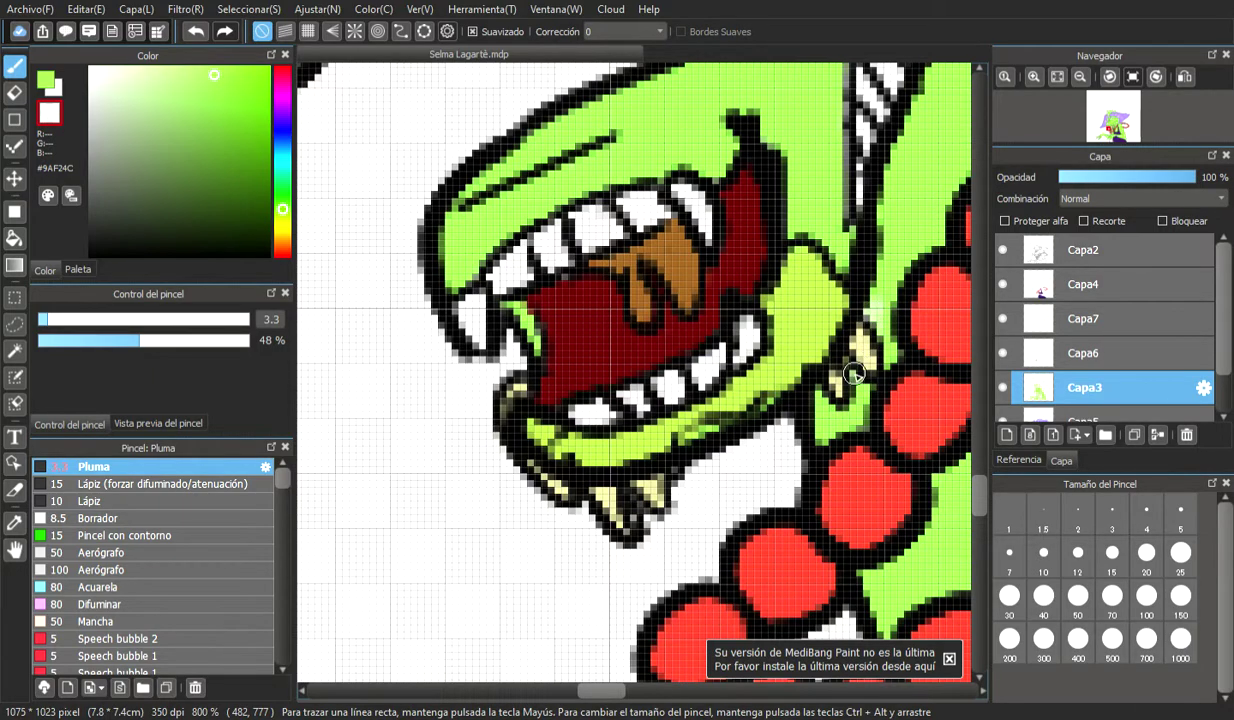
click(45, 79)
drag(150, 339, 258, 340)
mouse_move(859, 330)
mouse_down()
mouse_move(861, 353)
mouse_move(876, 346)
mouse_move(857, 401)
mouse_up()
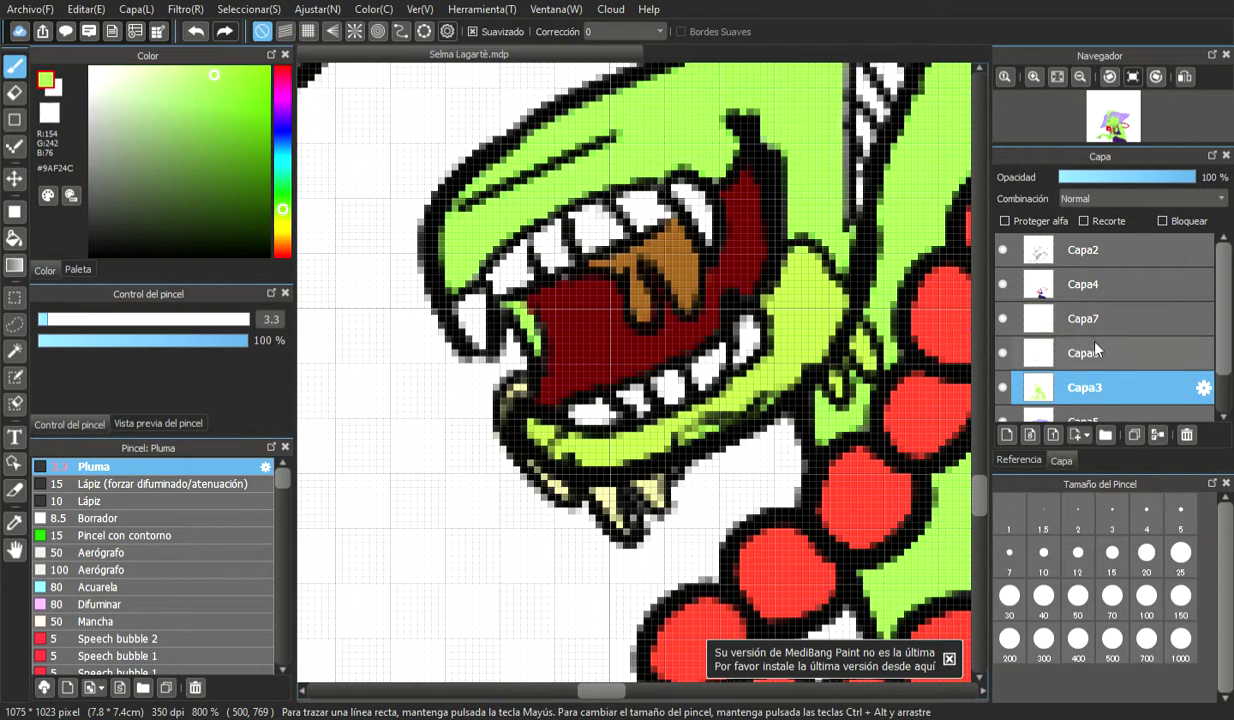
On Capa7, brighten the drips below the upper teeth with golden yellow #DEC035 at 42% opacity, undoing the first strokes and repainting them
click(1003, 353)
click(1003, 353)
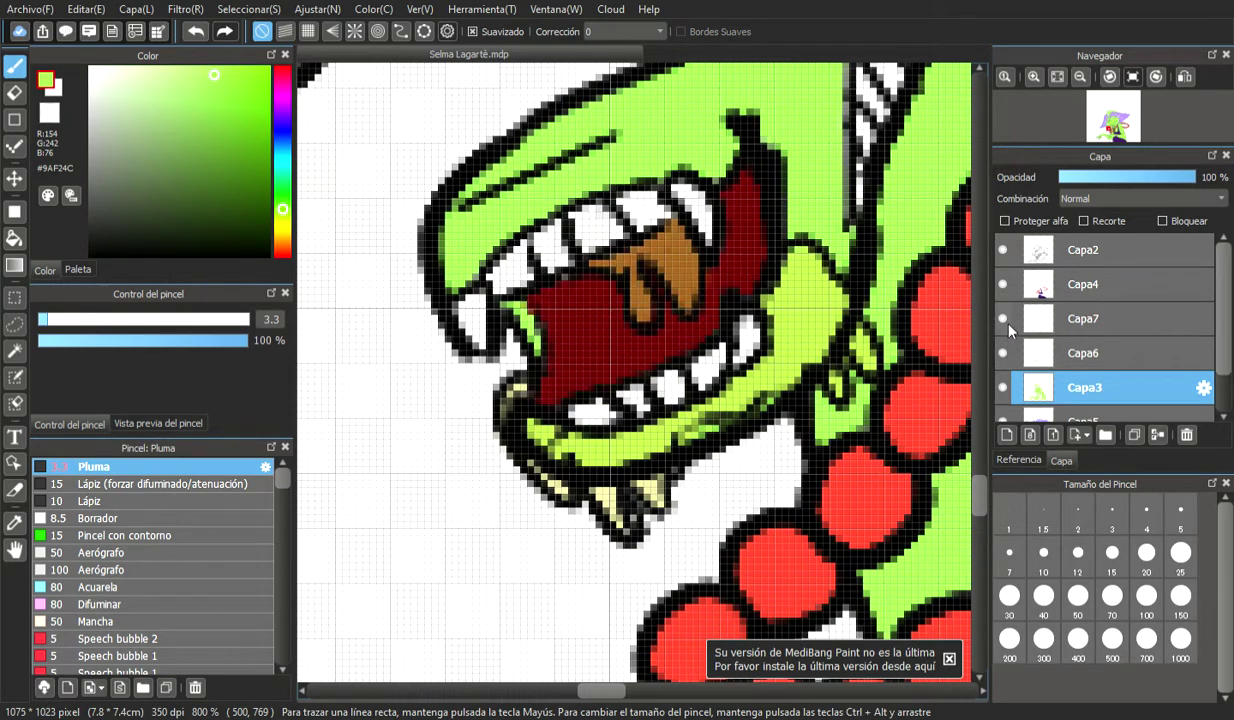
click(1118, 320)
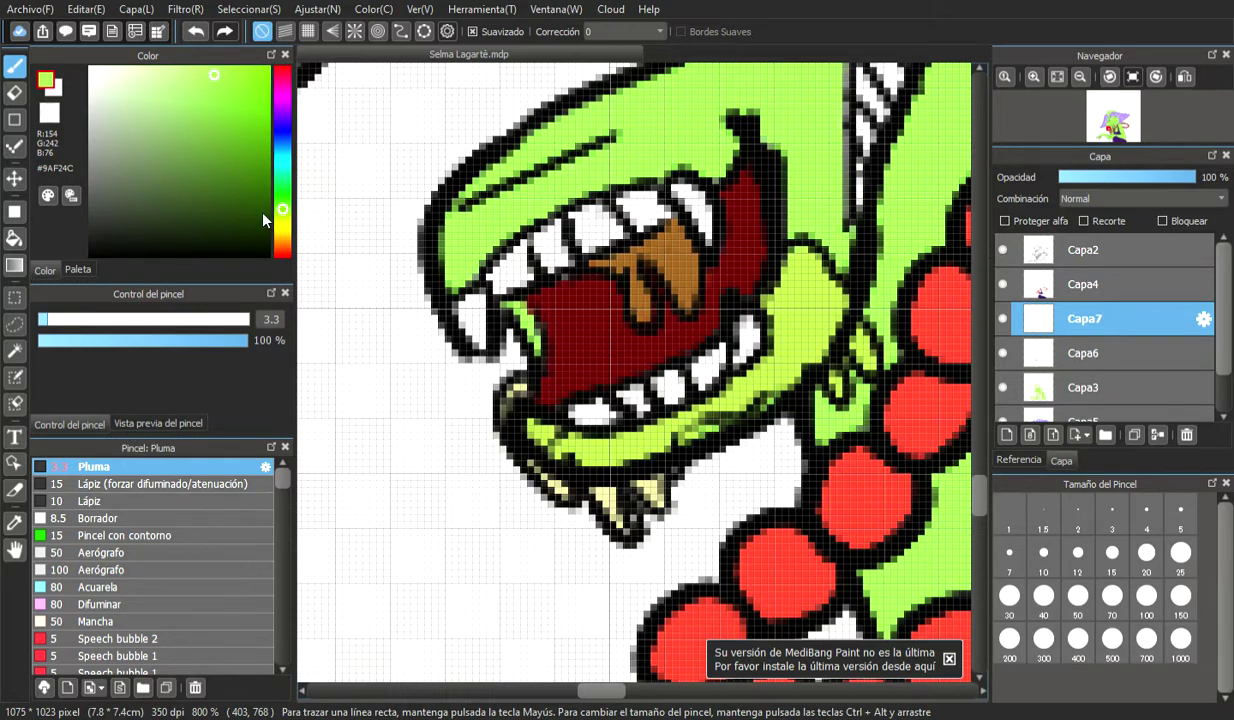
click(285, 224)
click(285, 233)
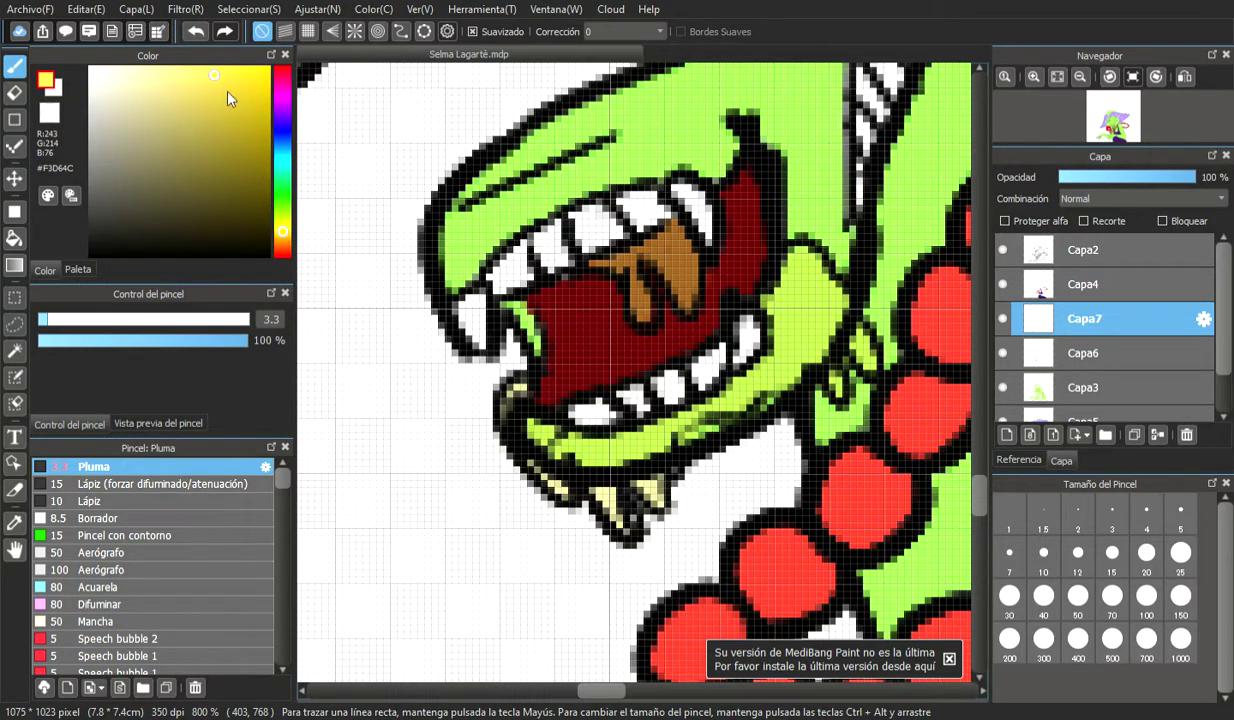
click(127, 340)
mouse_move(619, 265)
mouse_down()
mouse_move(643, 308)
mouse_move(687, 252)
mouse_move(650, 241)
mouse_move(687, 293)
mouse_move(680, 232)
mouse_up()
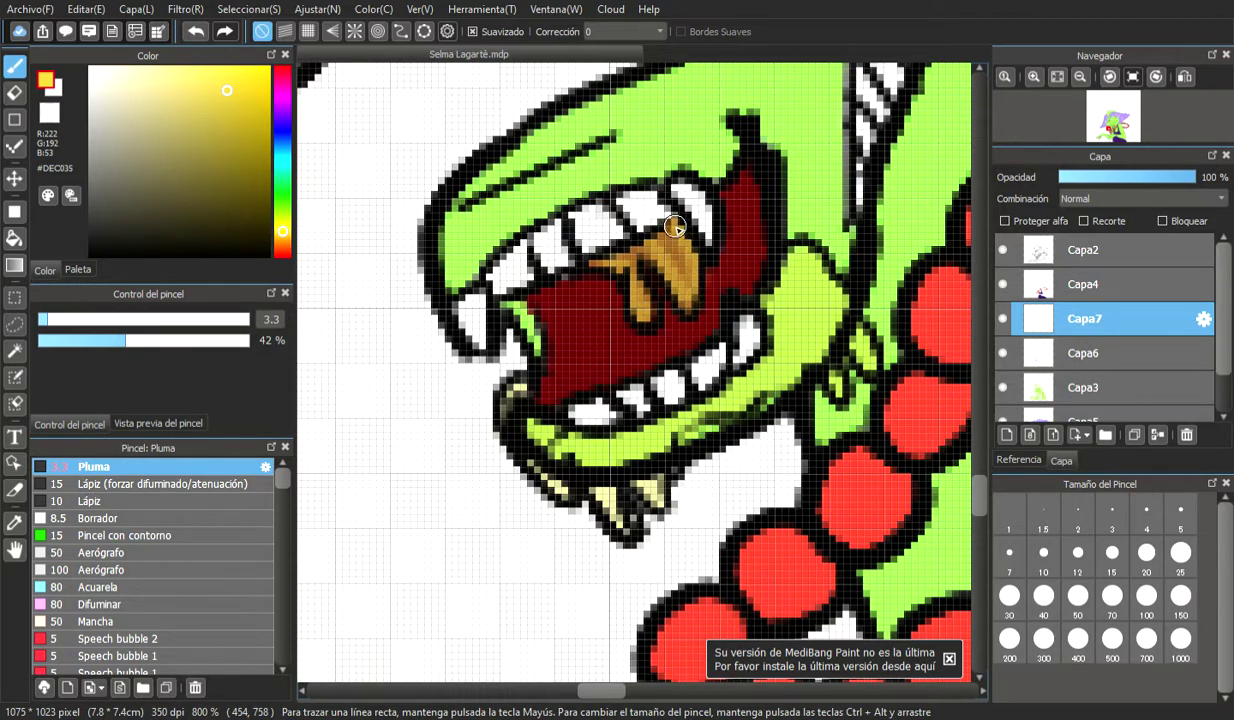
click(197, 31)
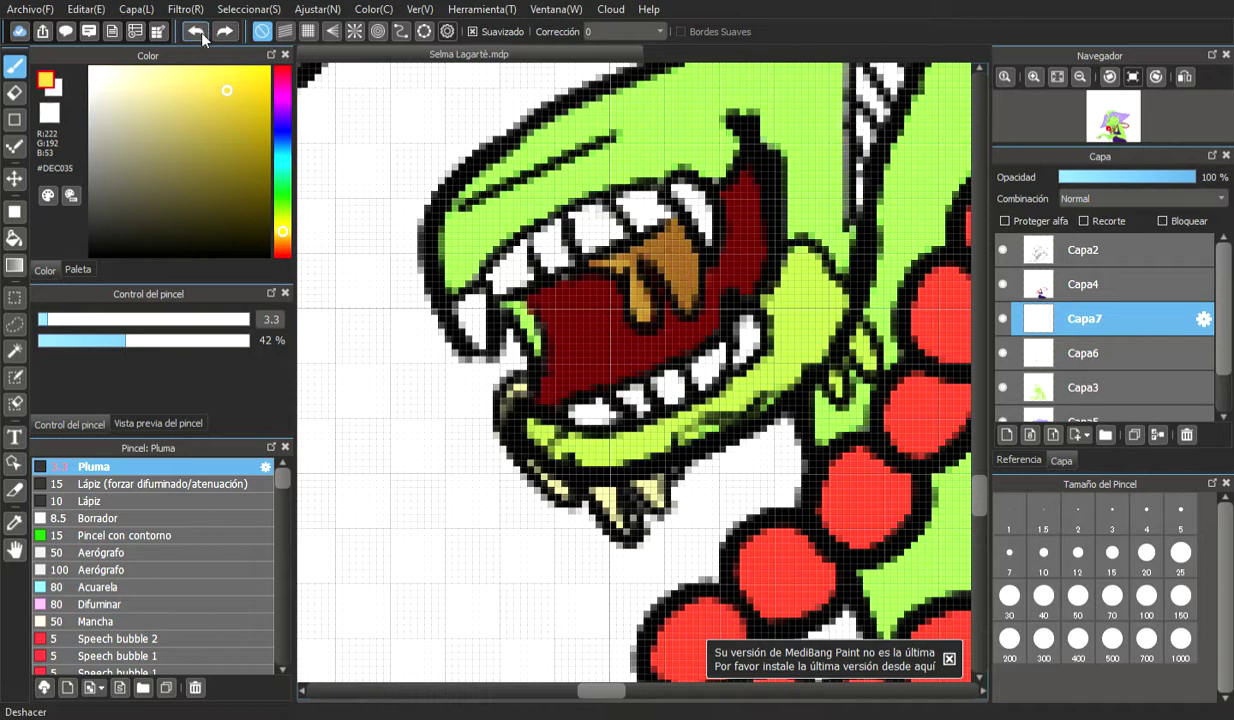
click(197, 33)
mouse_move(612, 262)
mouse_down()
mouse_move(642, 298)
mouse_move(633, 256)
mouse_move(652, 247)
mouse_move(690, 277)
mouse_move(663, 234)
mouse_move(678, 223)
mouse_move(684, 246)
mouse_move(659, 238)
mouse_move(678, 259)
mouse_move(666, 233)
mouse_move(678, 246)
mouse_move(684, 272)
mouse_move(650, 231)
mouse_up()
Paint a second yellow coat over the lower jaw, cheek and drips with #DEC035, correcting the first strokes with the transparent colour
mouse_move(528, 457)
mouse_down()
mouse_move(562, 491)
mouse_move(504, 414)
mouse_move(552, 350)
mouse_move(595, 508)
mouse_up()
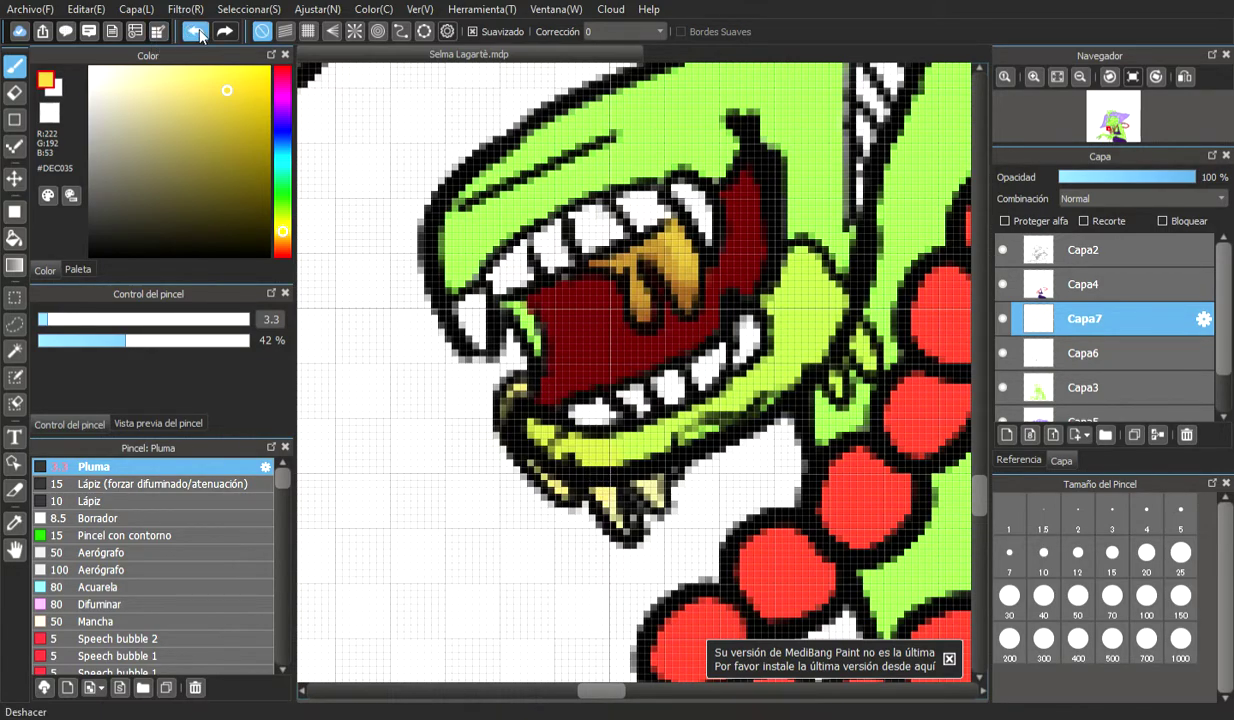
click(52, 114)
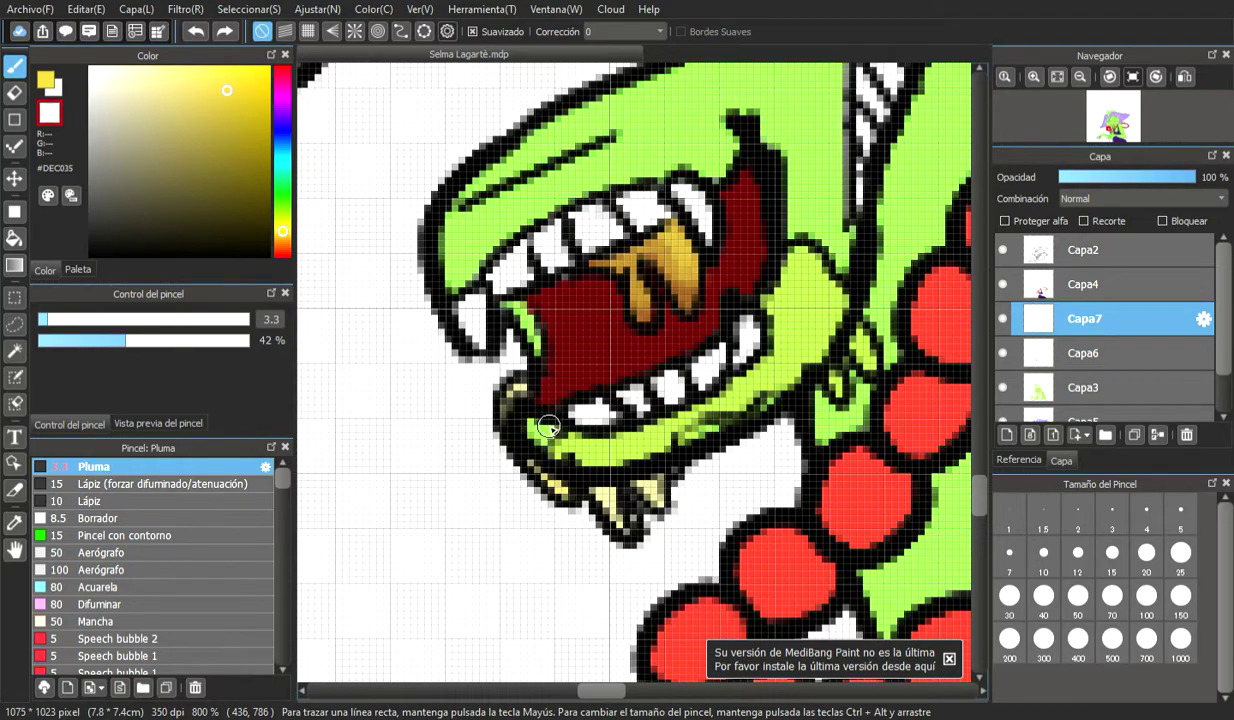
click(46, 84)
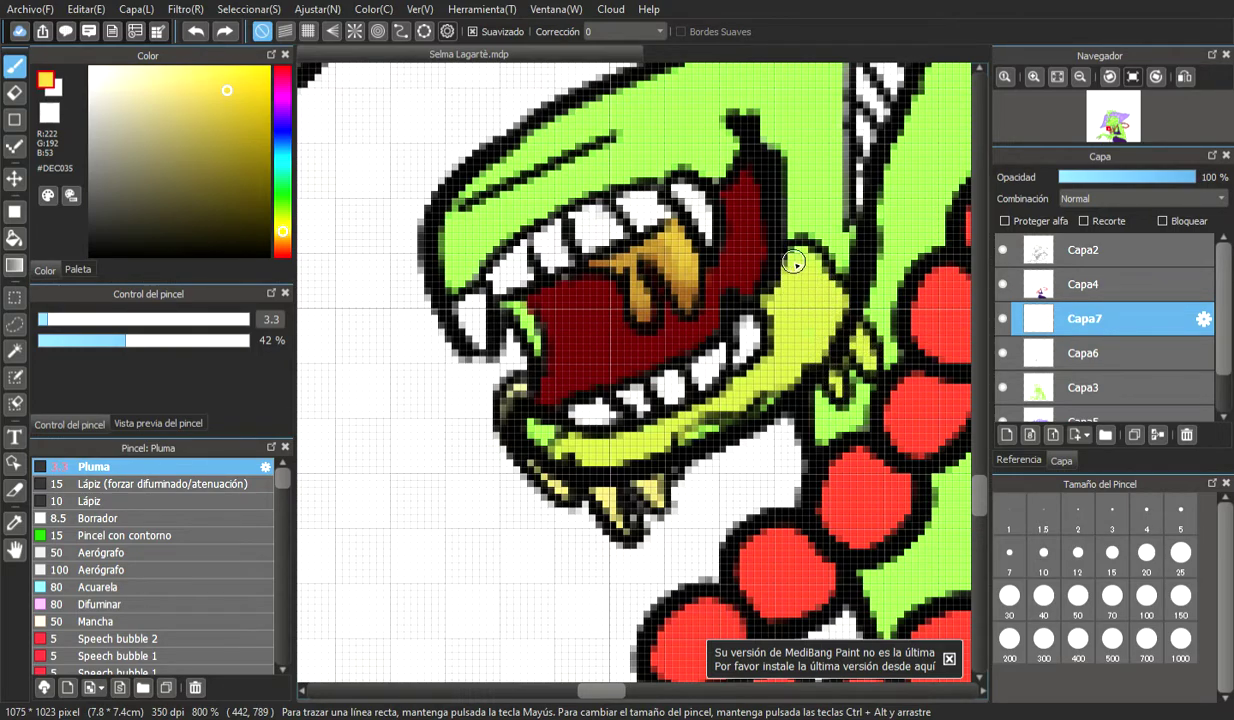
Fade the Capa2 lines between the lower jaw and its drips with the transparent colour at 29% opacity, finishing at size 2.2
click(1059, 238)
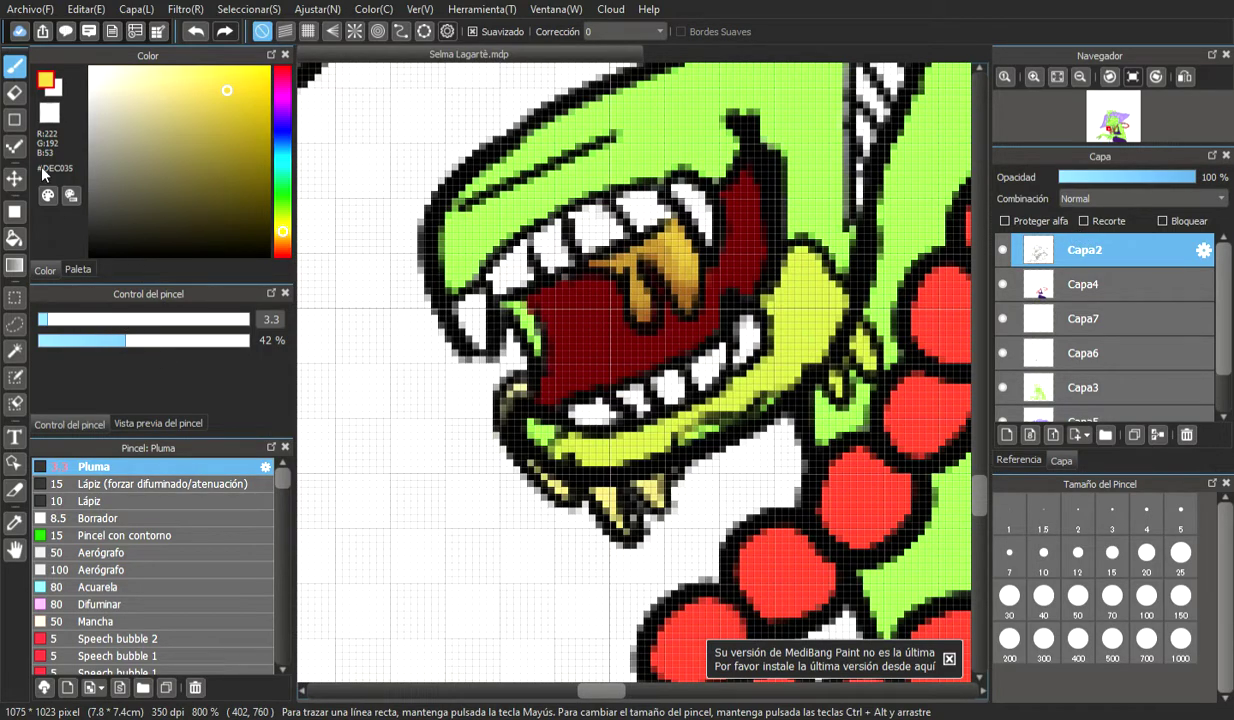
click(50, 115)
click(210, 340)
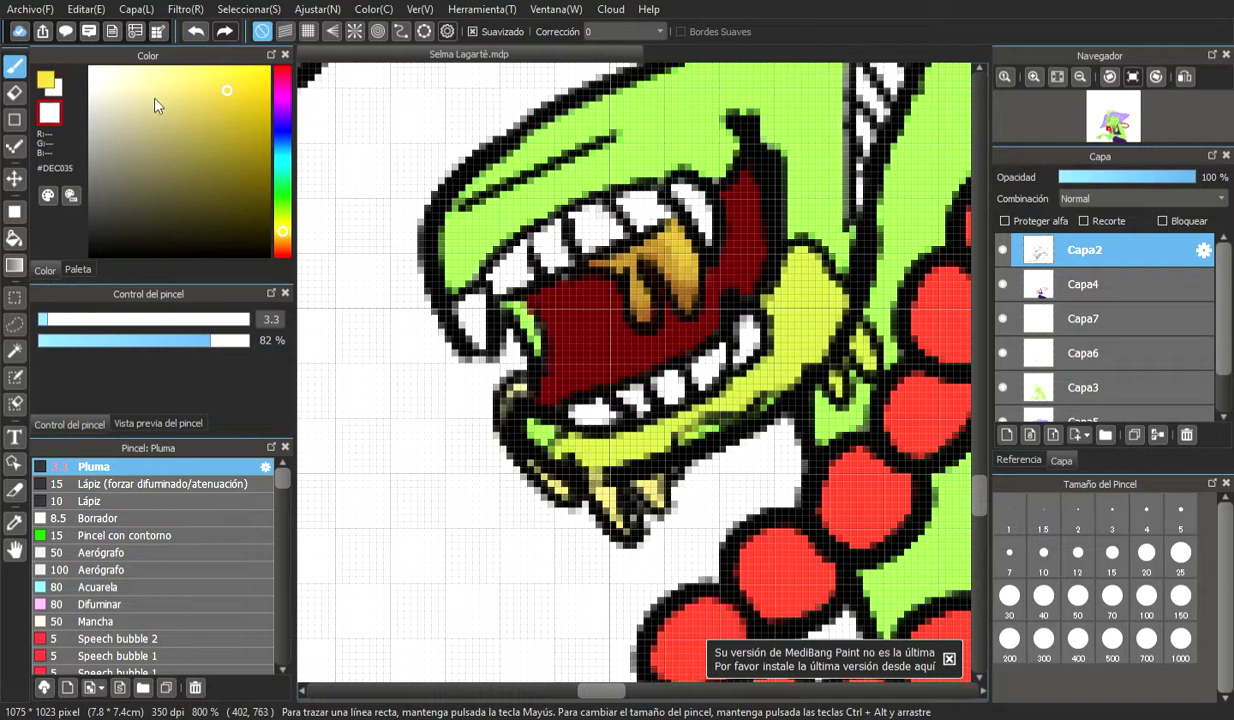
drag(81, 340, 55, 340)
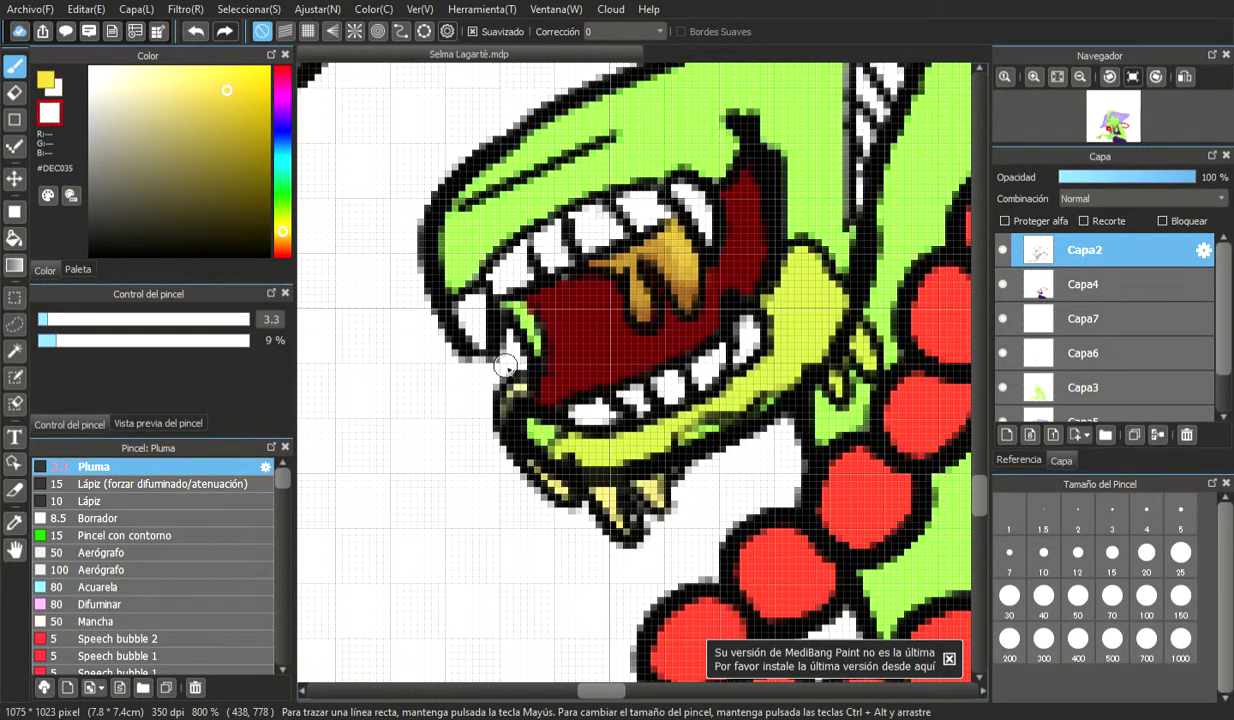
drag(98, 340, 109, 341)
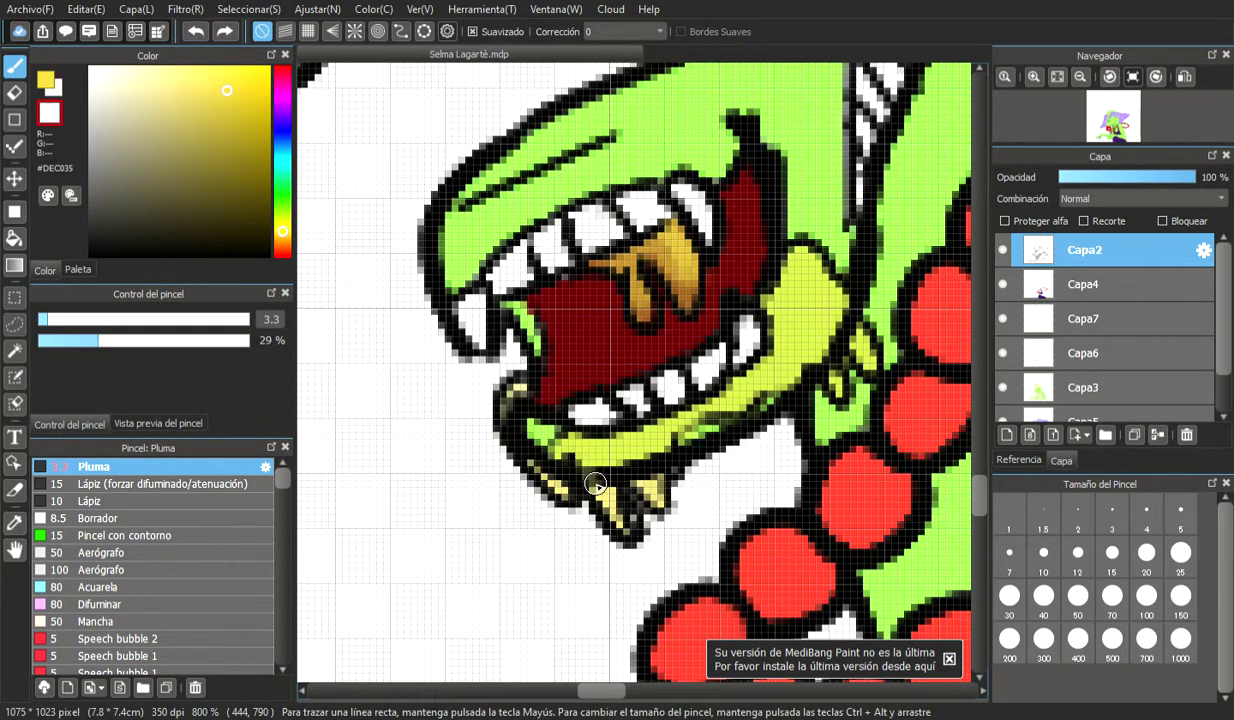
drag(596, 472, 607, 481)
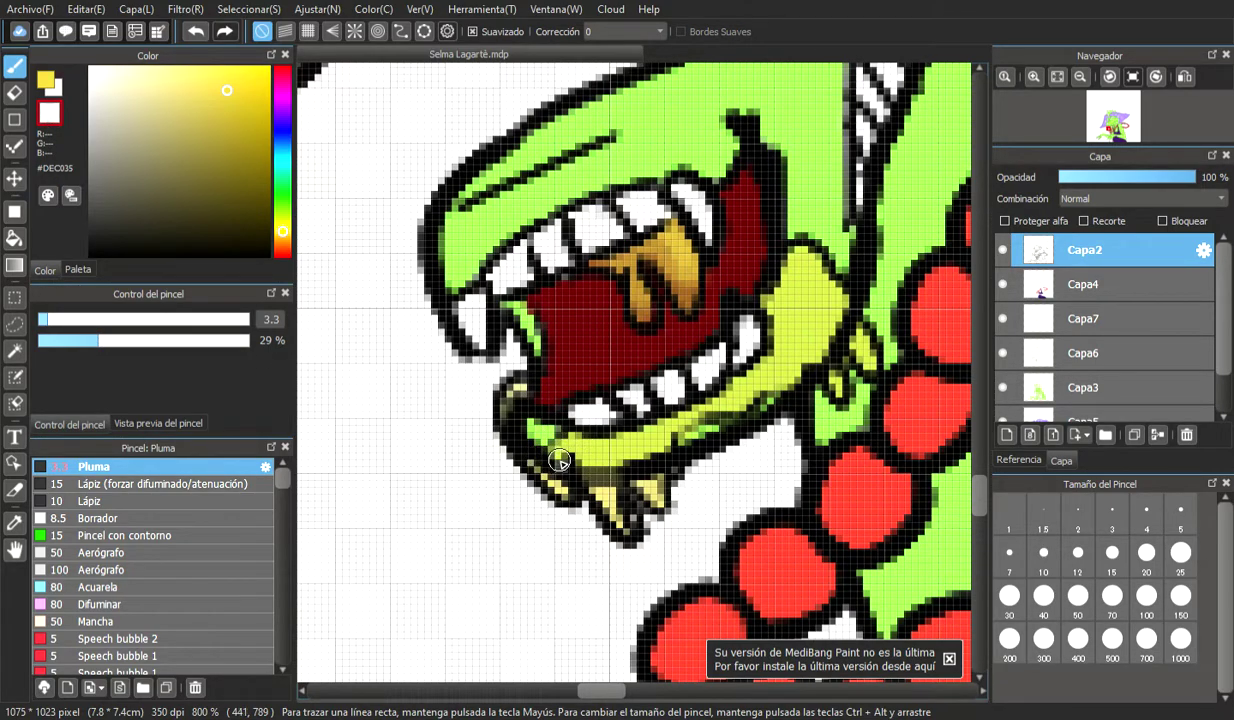
click(192, 33)
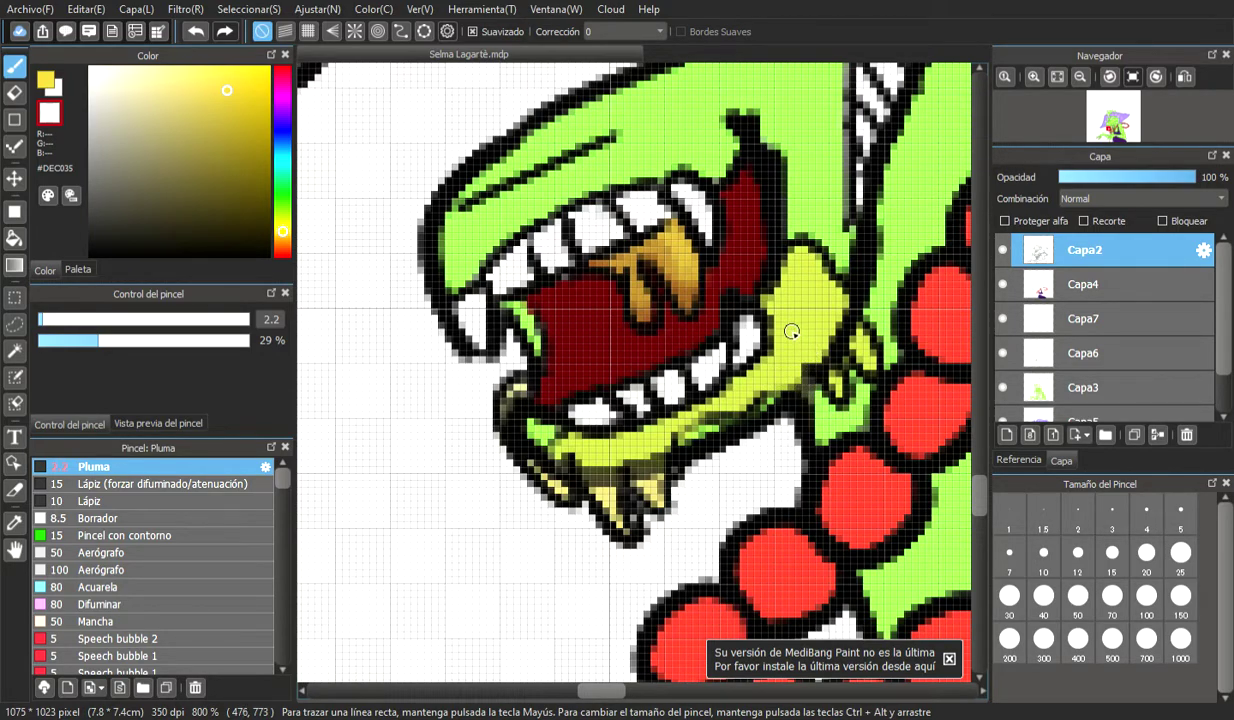
click(200, 31)
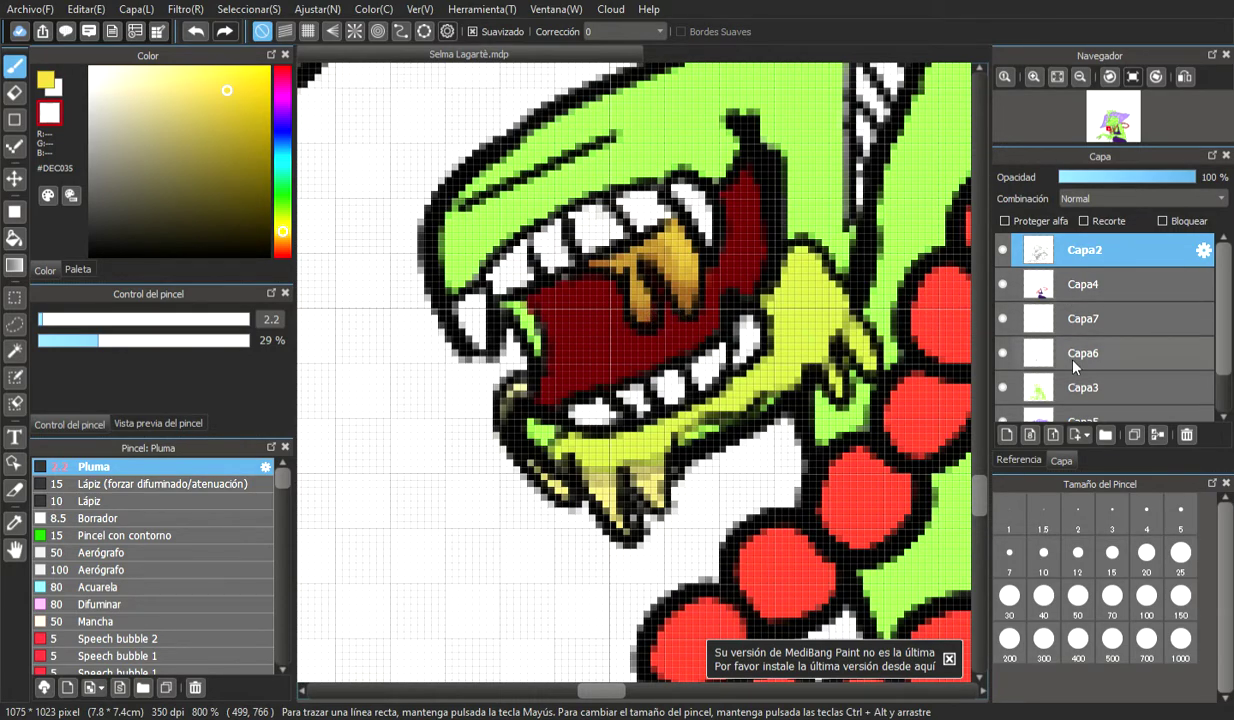
On Capa7, paint white (#FFFFFF) highlights on the drips below the upper teeth at size 2.2 and 96% opacity
click(1003, 354)
click(1003, 353)
click(1003, 318)
click(1003, 318)
click(1115, 317)
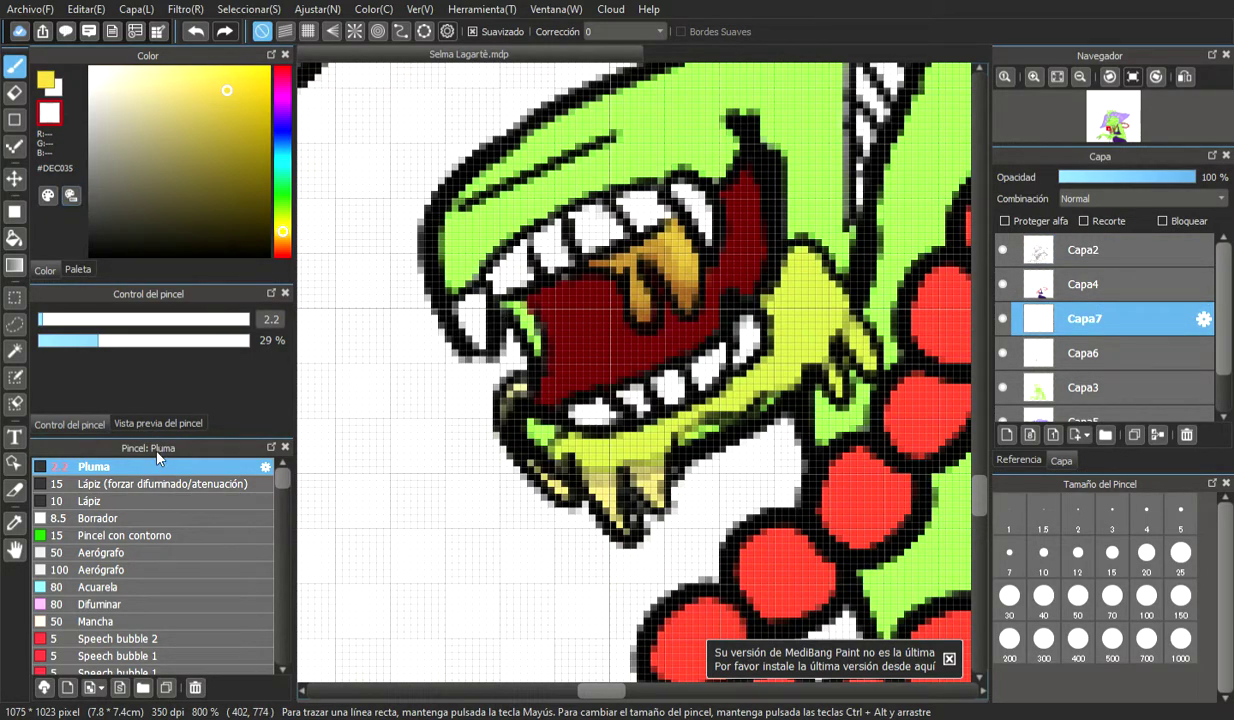
click(60, 112)
drag(150, 346, 250, 340)
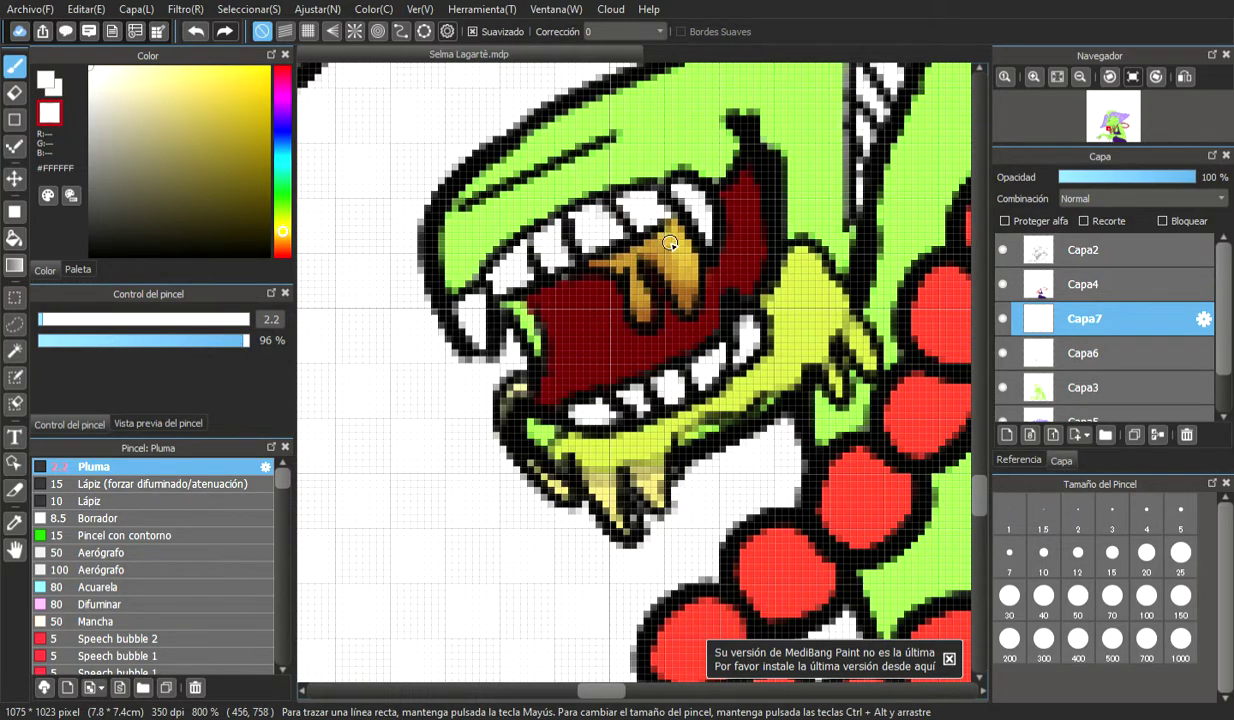
click(58, 100)
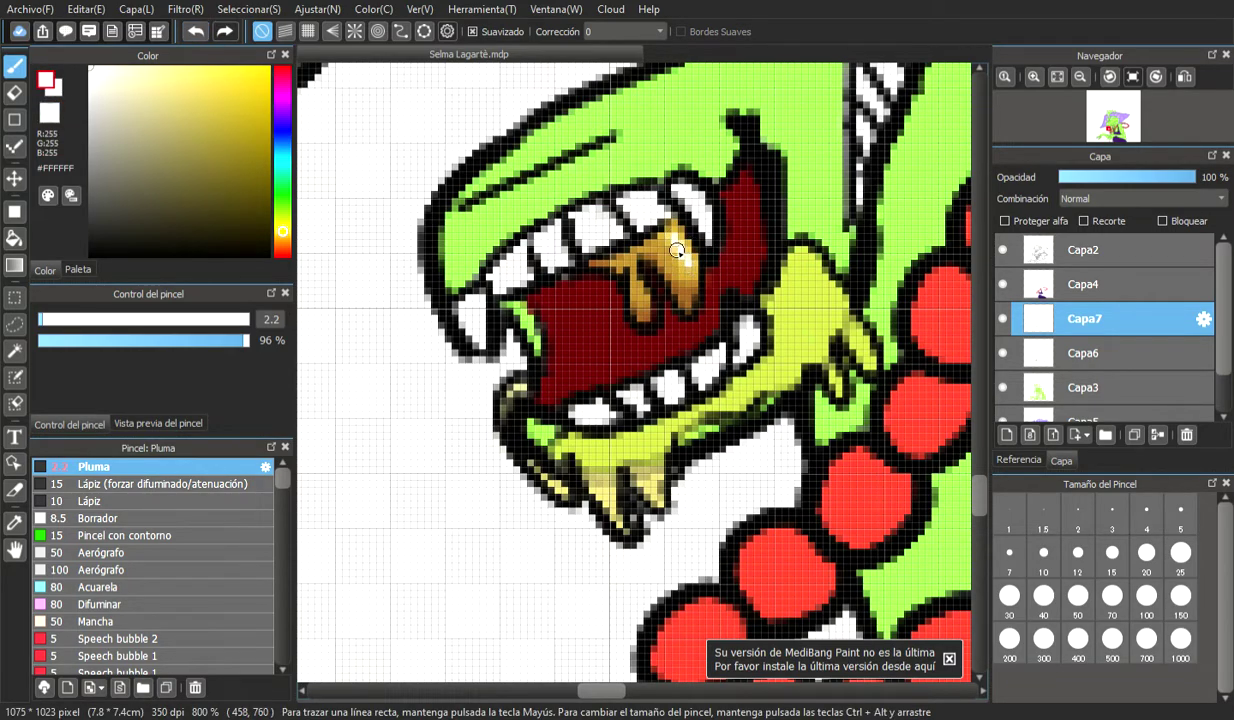
mouse_move(680, 288)
mouse_down()
mouse_move(691, 259)
mouse_move(663, 281)
mouse_move(661, 266)
mouse_move(644, 313)
mouse_up()
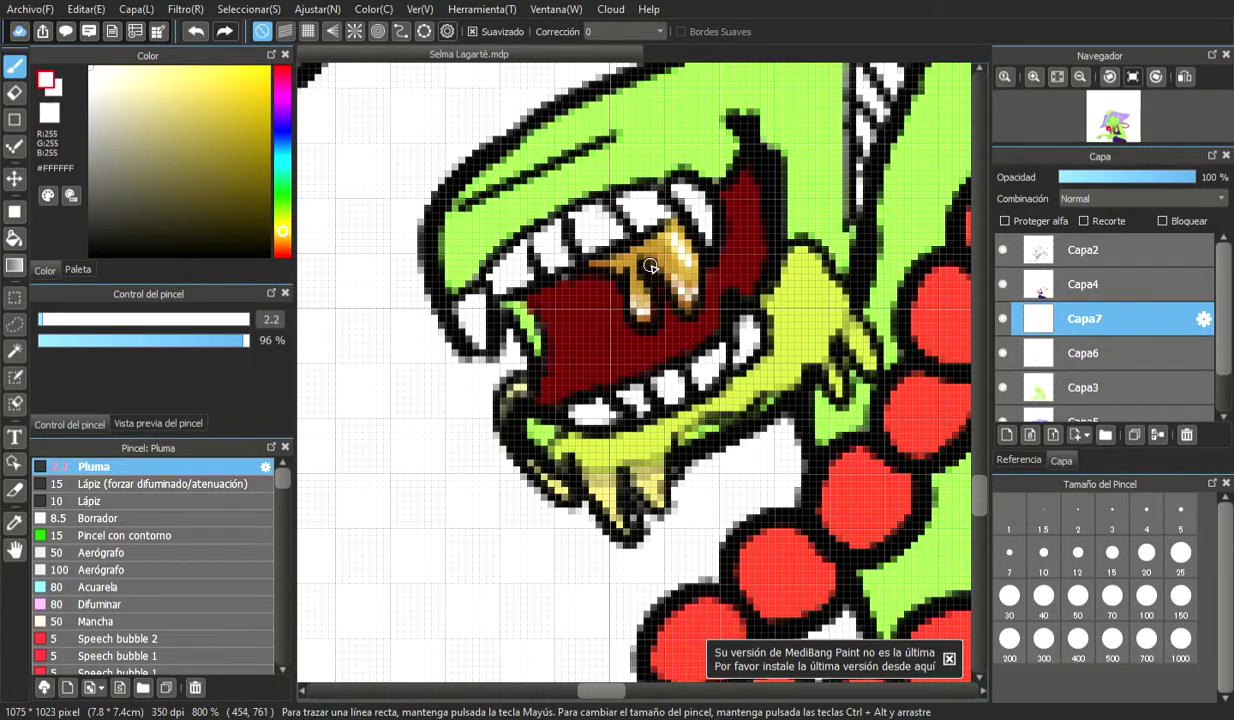
Add white highlights to the chin drips, along the lower jaw, and to the cheek and jaw-corner drips
mouse_move(585, 460)
mouse_down()
mouse_move(600, 494)
mouse_move(577, 440)
mouse_move(632, 458)
mouse_move(623, 450)
mouse_move(646, 472)
mouse_up()
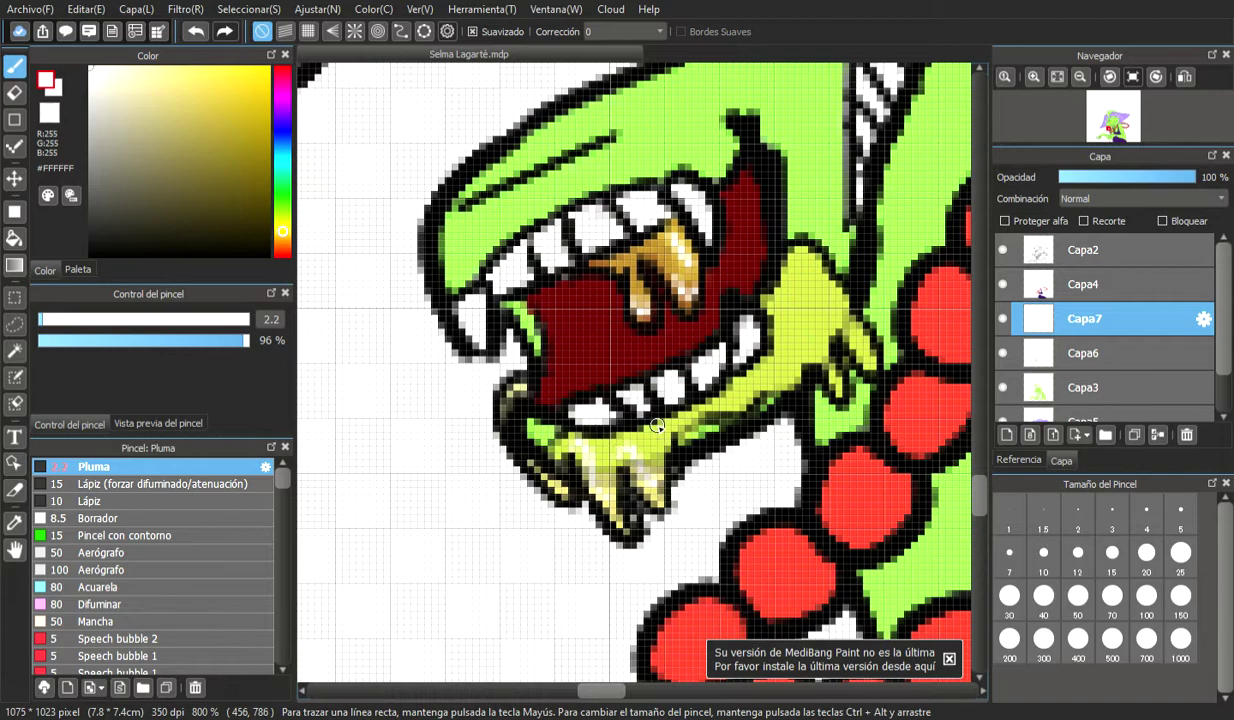
mouse_move(820, 289)
mouse_down()
mouse_move(862, 344)
mouse_move(824, 338)
mouse_move(799, 311)
mouse_move(799, 352)
mouse_up()
drag(729, 401, 753, 391)
drag(821, 347, 833, 387)
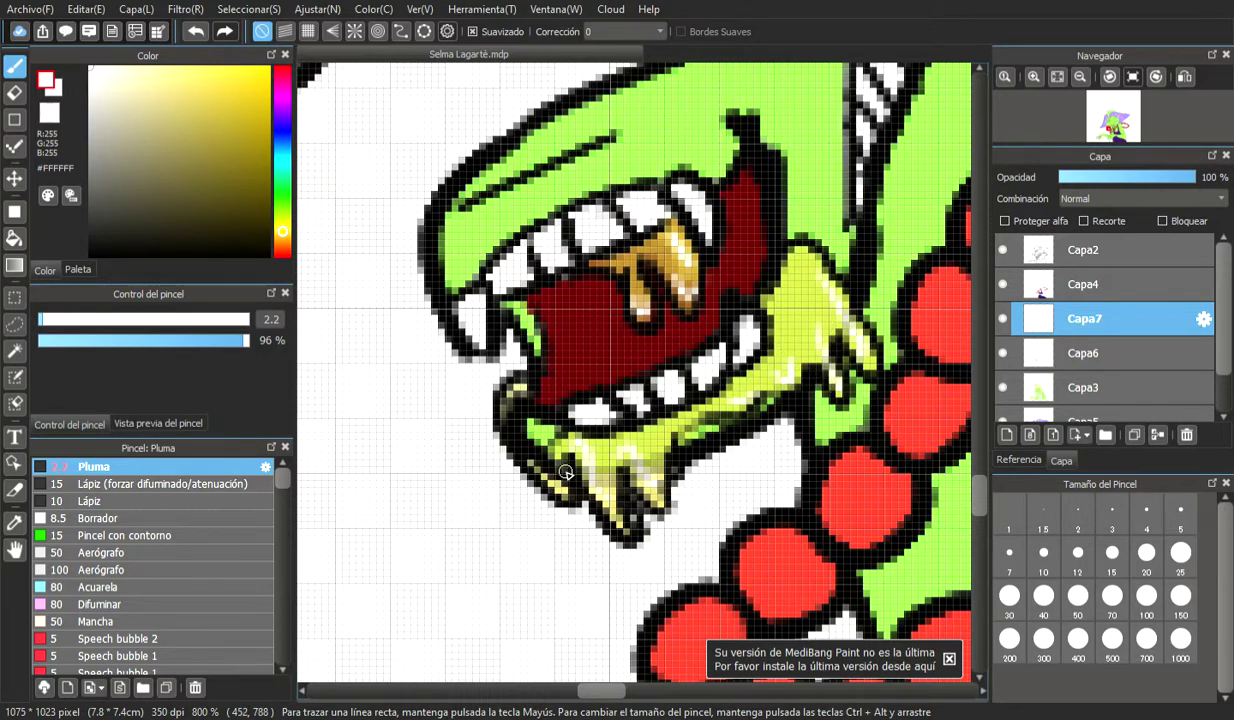
Finish the white highlights on the chin drips and strengthen those across the drool at 100% opacity
drag(563, 491, 548, 475)
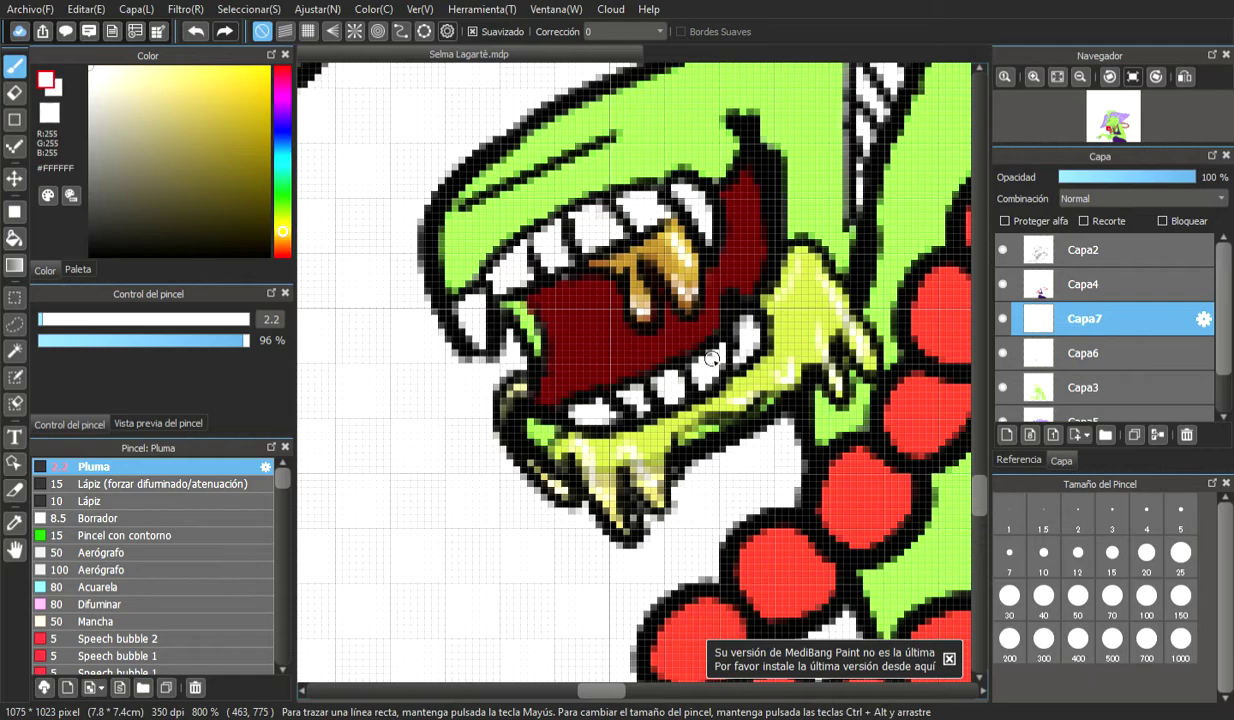
scroll(711, 358, down, 5)
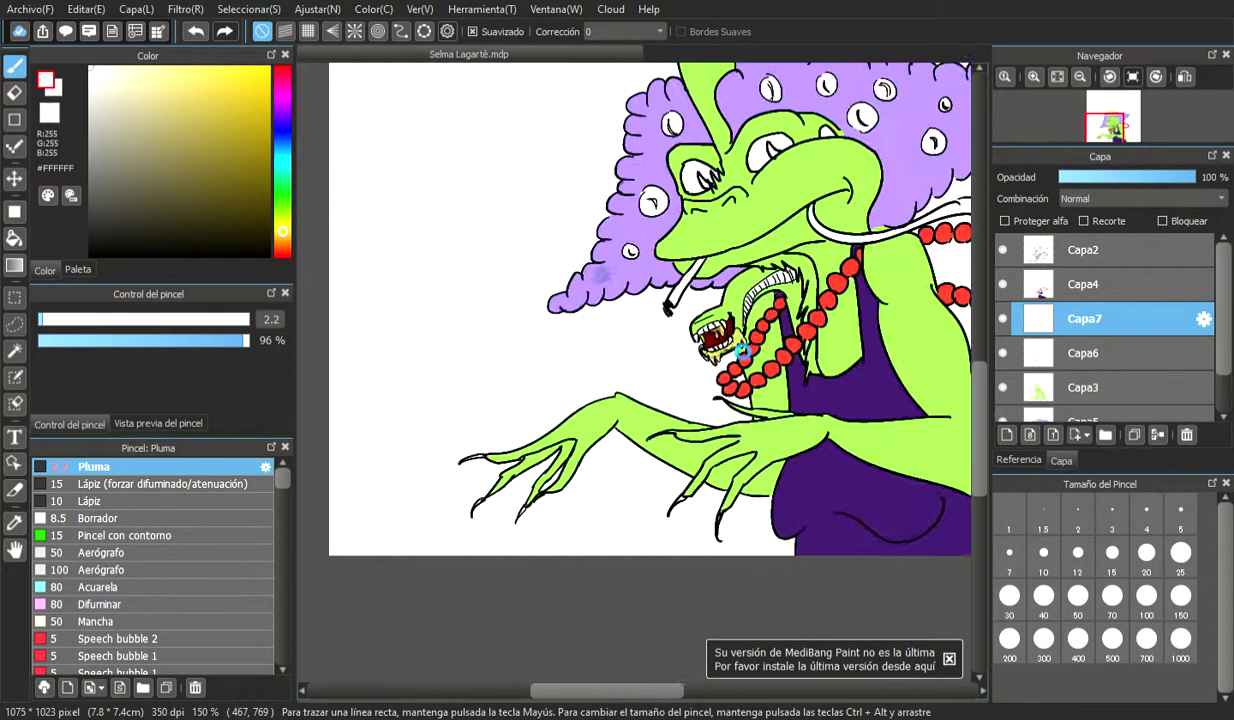
scroll(688, 322, up, 2)
scroll(688, 322, up, 3)
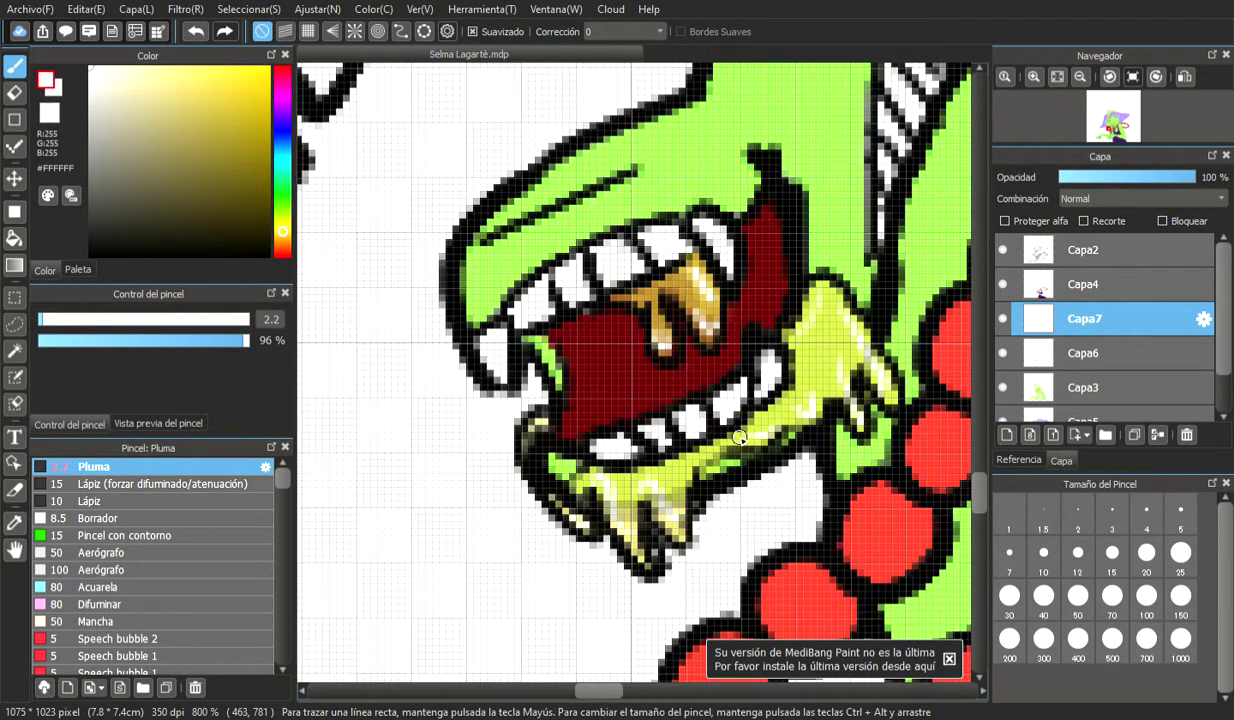
click(249, 342)
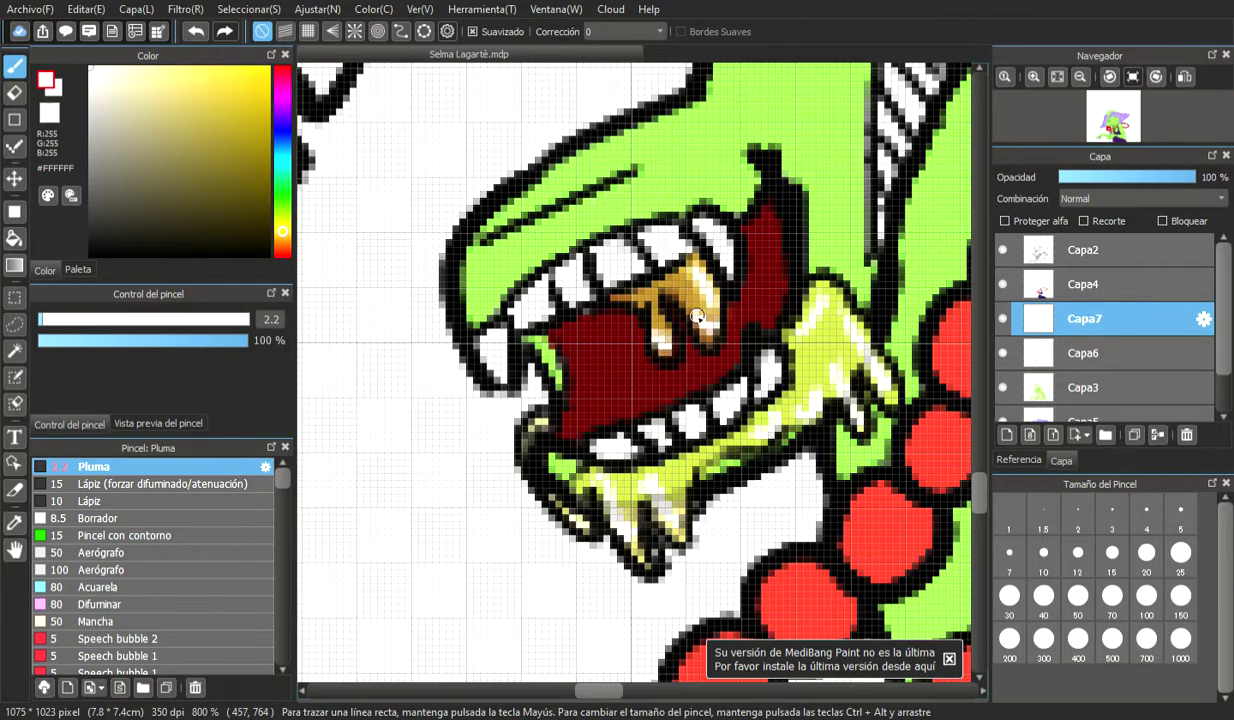
Examine how the highlighted drool reads against the whole character and up close
scroll(842, 342, down, 5)
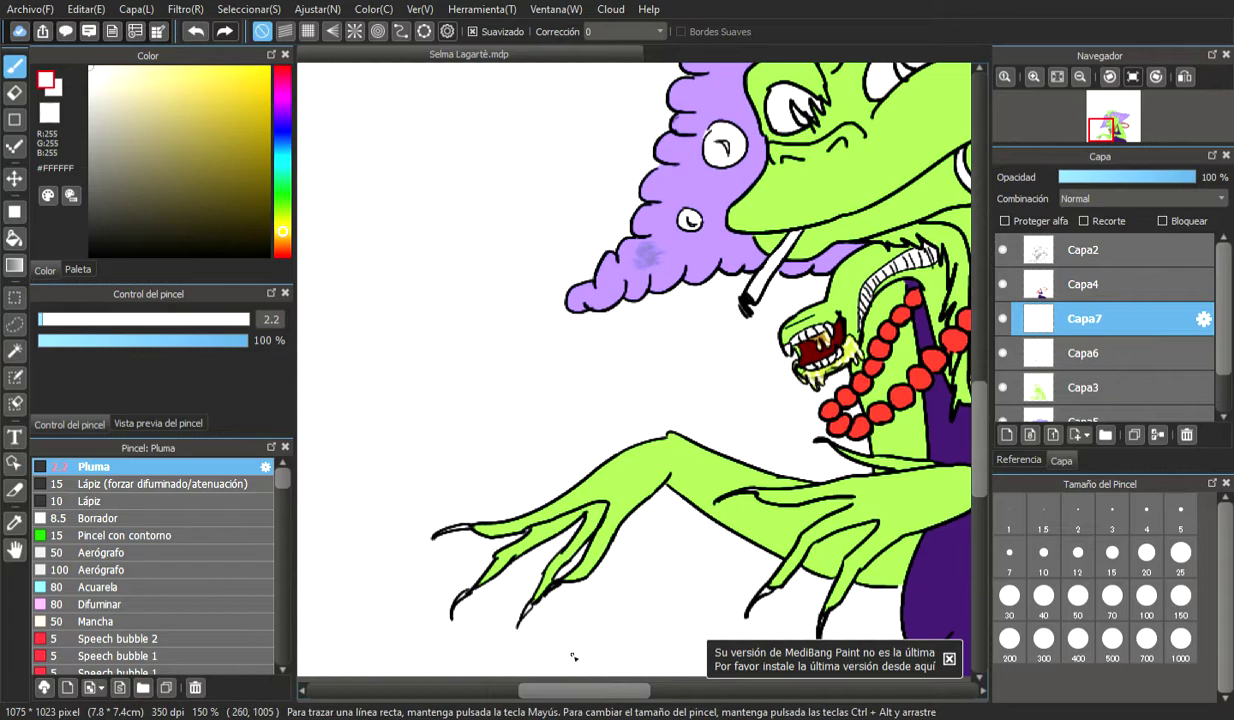
scroll(633, 500, down, 3)
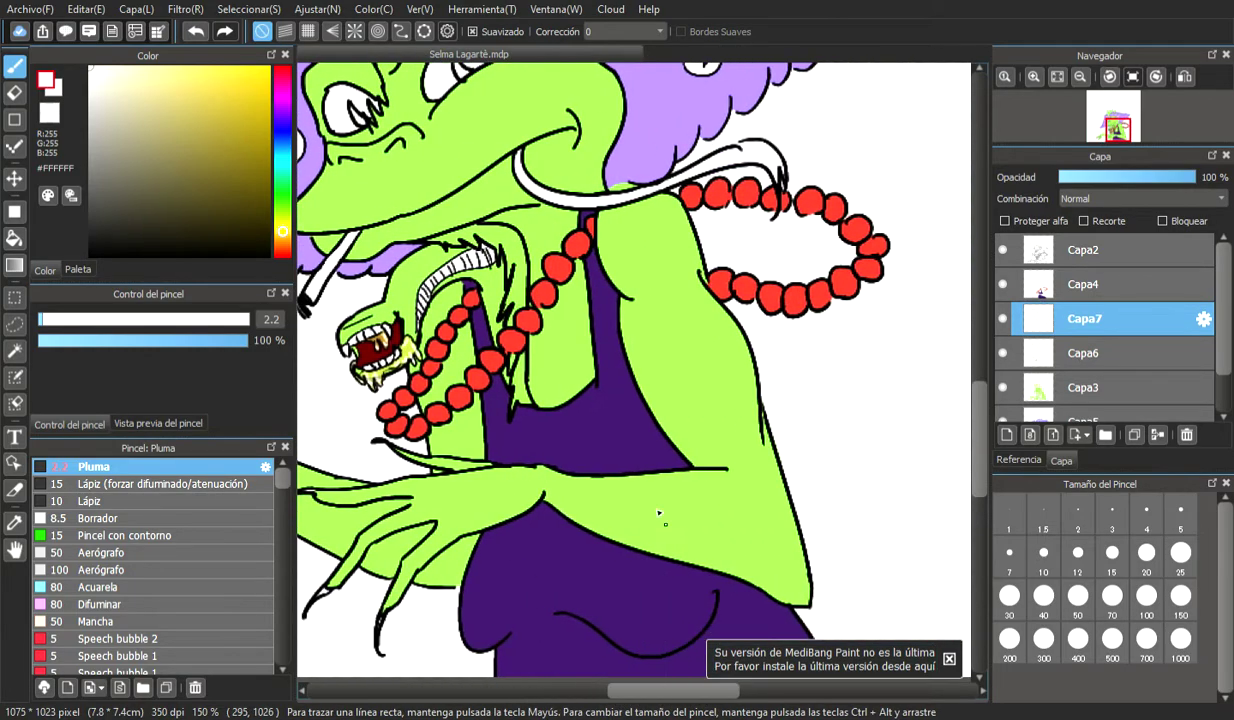
scroll(534, 438, up, 1)
scroll(534, 438, down, 2)
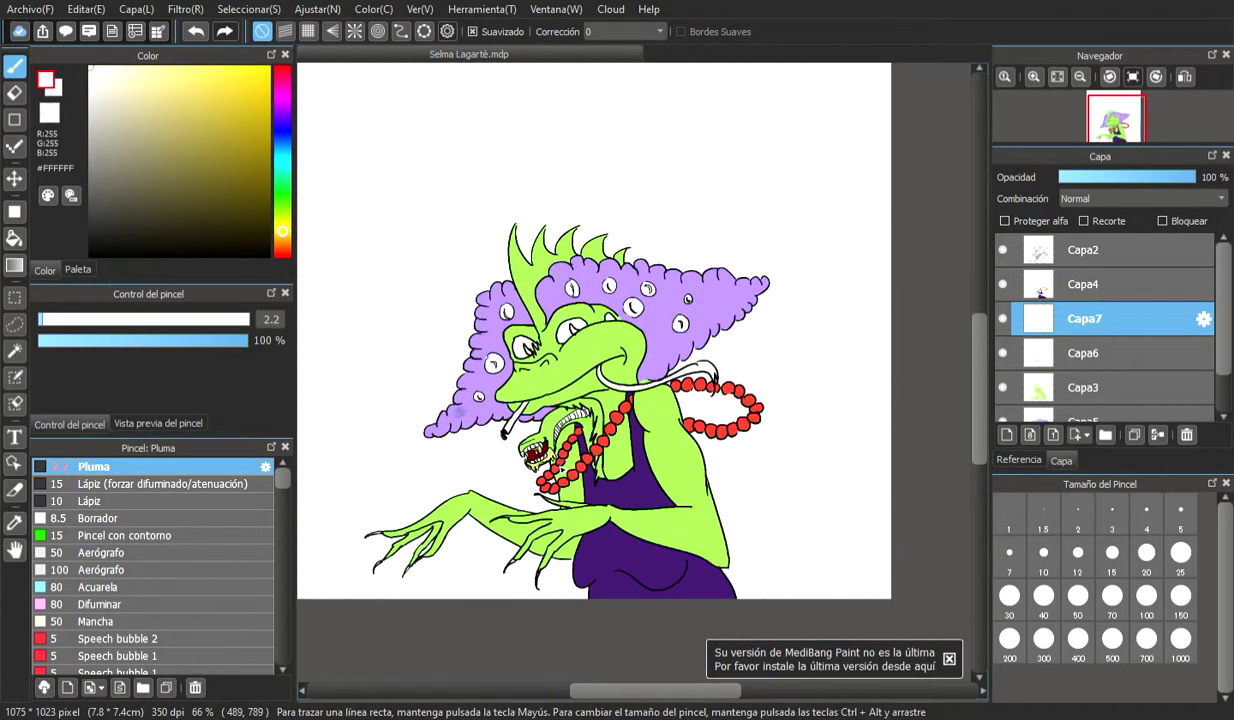
scroll(540, 437, up, 1)
scroll(540, 437, down, 1)
scroll(540, 437, up, 3)
scroll(553, 452, up, 5)
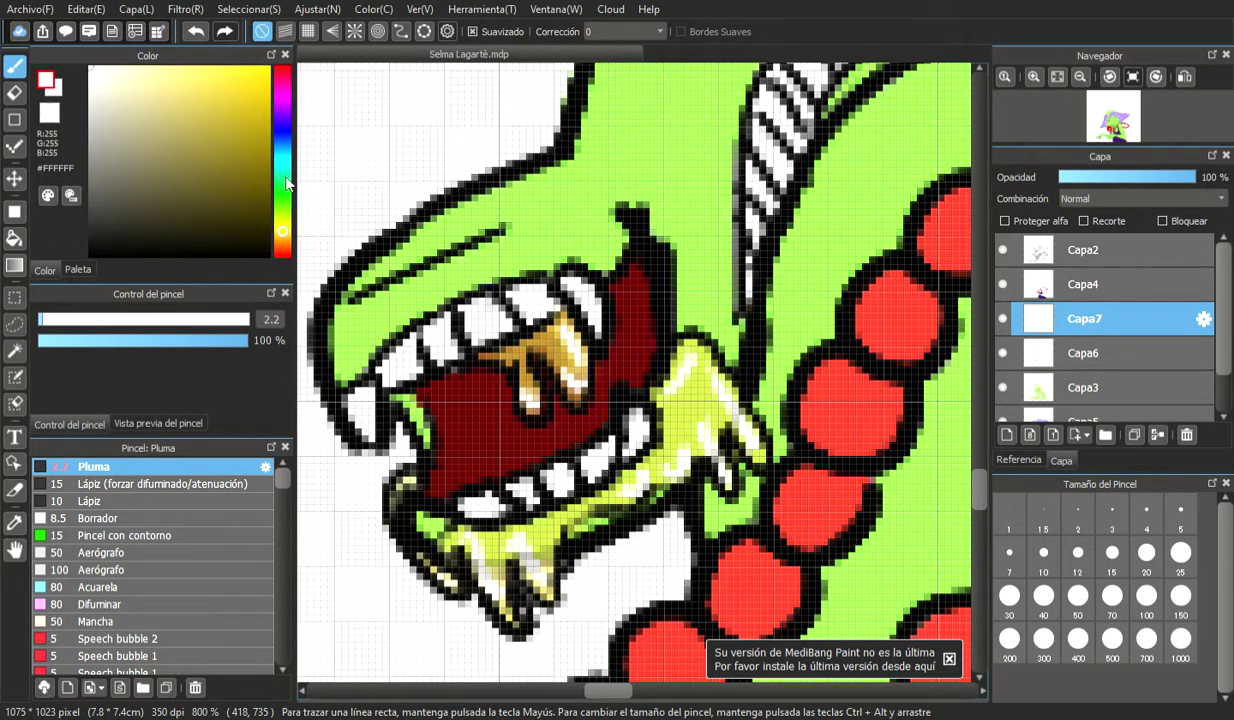
Mix a pale teal (#A6CECC) for the teeth and add a new layer above Capa7
click(87, 156)
drag(82, 157, 79, 144)
drag(283, 151, 290, 165)
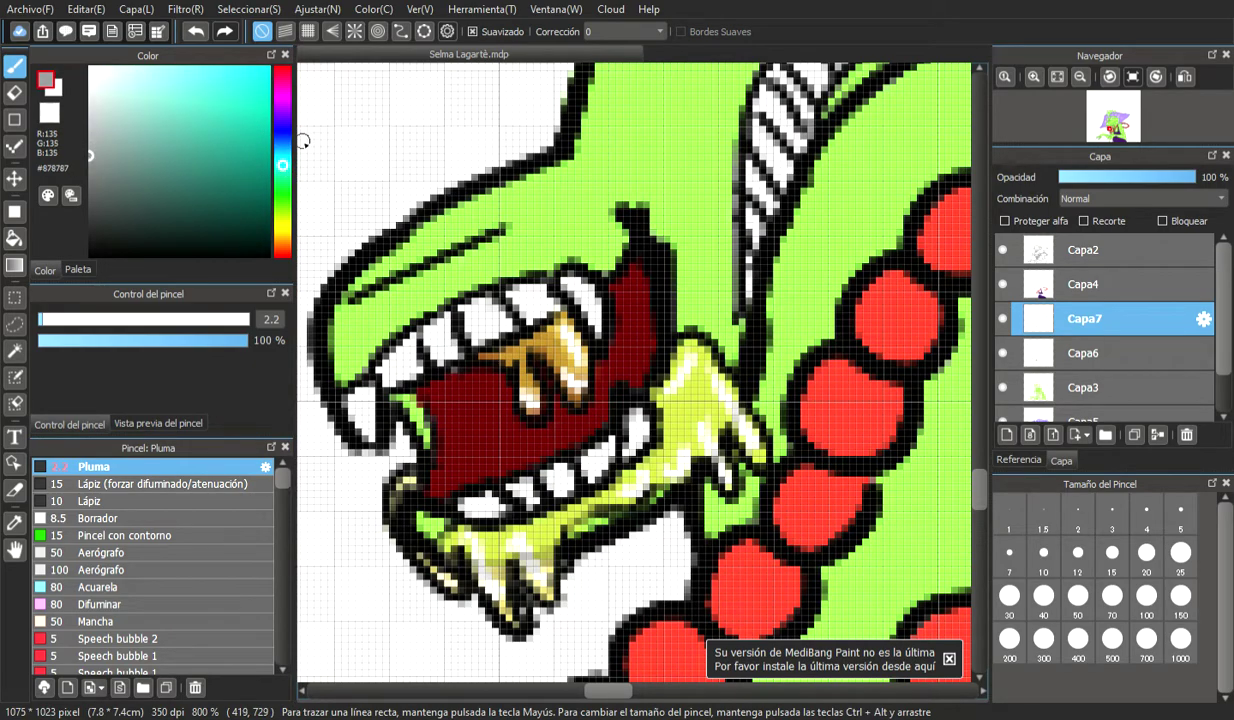
mouse_move(105, 104)
mouse_down()
mouse_move(105, 91)
mouse_move(111, 113)
mouse_up()
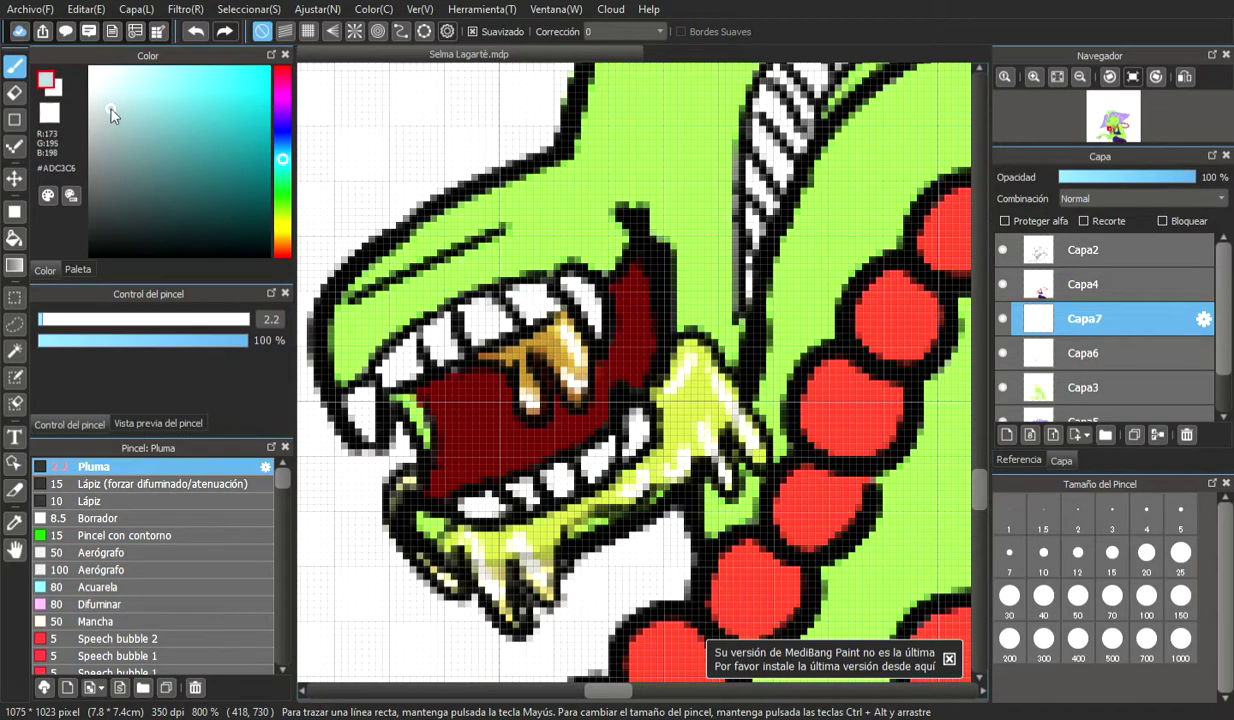
drag(279, 159, 287, 170)
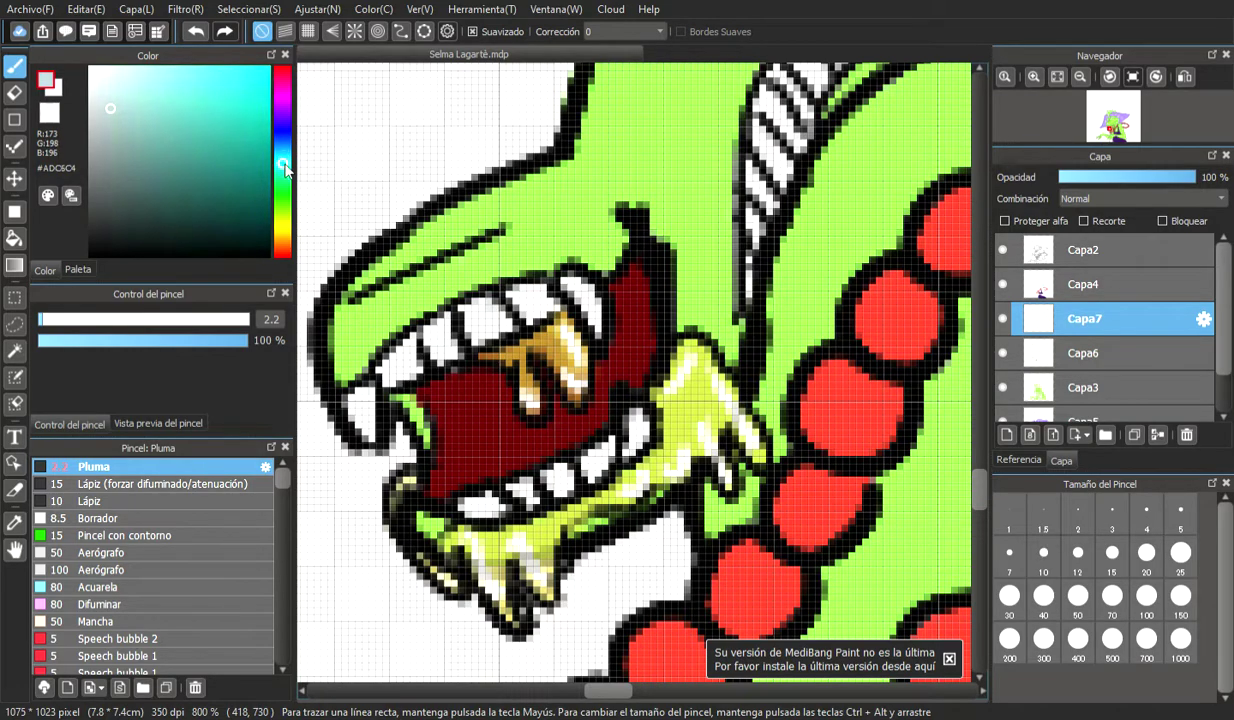
drag(117, 113, 129, 97)
click(157, 30)
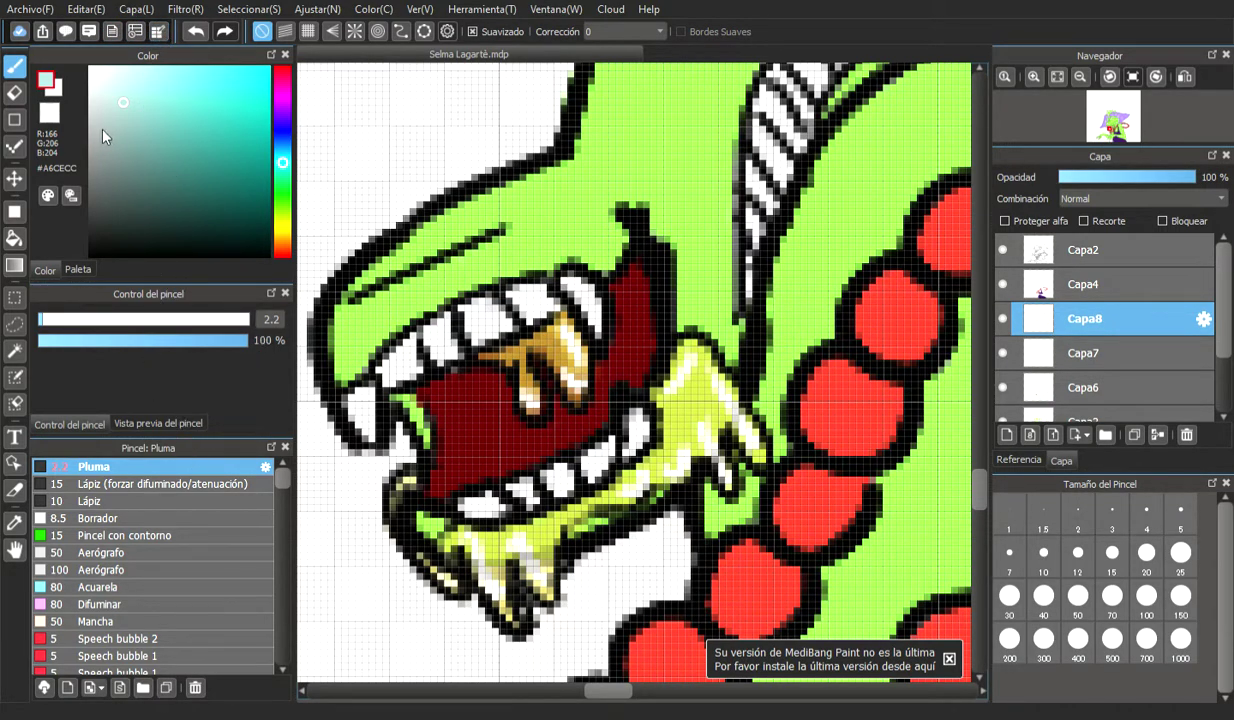
Paint the upper and lower teeth with the pale teal on Capa8 and add white (#FFFFFF) highlights at size 1.8
mouse_move(362, 408)
mouse_down()
mouse_move(368, 438)
mouse_move(353, 404)
mouse_move(374, 393)
mouse_move(372, 439)
mouse_move(358, 425)
mouse_move(404, 345)
mouse_move(423, 337)
mouse_move(389, 388)
mouse_move(437, 352)
mouse_move(405, 354)
mouse_move(422, 332)
mouse_move(465, 322)
mouse_move(433, 351)
mouse_move(461, 344)
mouse_move(441, 361)
mouse_move(532, 308)
mouse_move(466, 330)
mouse_move(485, 304)
mouse_move(526, 292)
mouse_move(479, 319)
mouse_move(460, 314)
mouse_move(535, 294)
mouse_move(526, 307)
mouse_move(557, 303)
mouse_move(546, 315)
mouse_move(521, 304)
mouse_move(516, 285)
mouse_move(555, 318)
mouse_move(586, 297)
mouse_move(583, 310)
mouse_move(558, 281)
mouse_move(596, 304)
mouse_up()
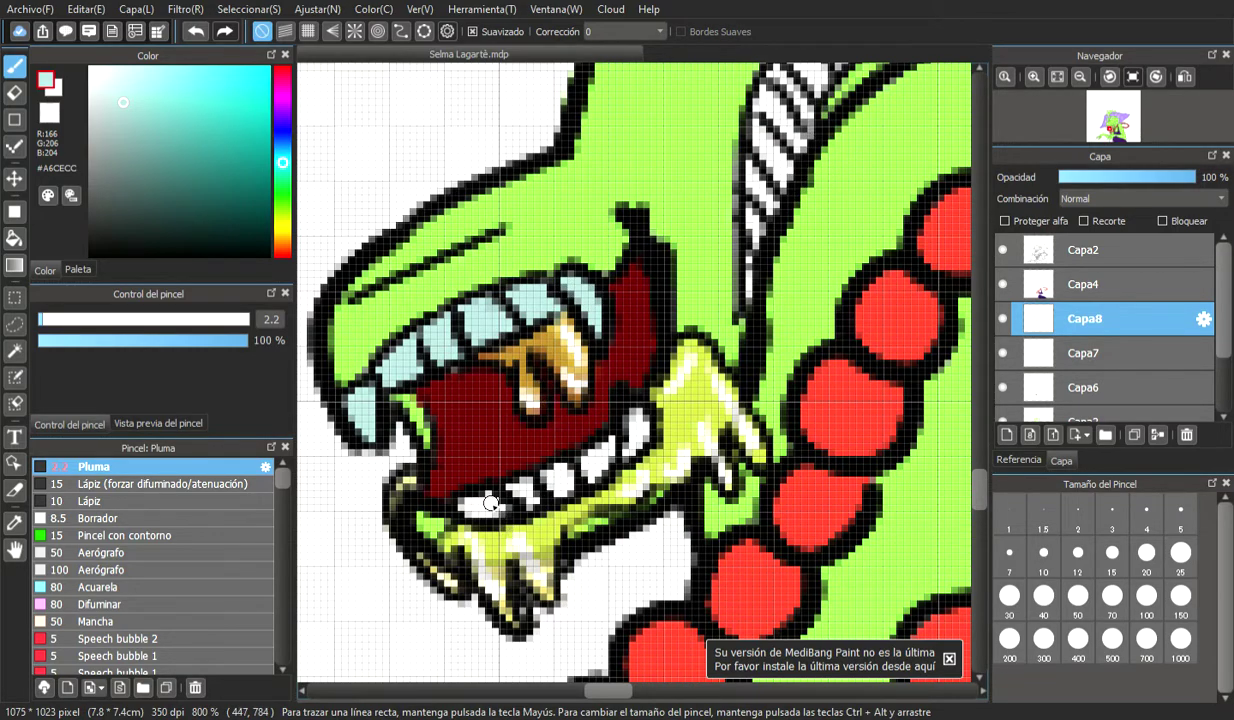
drag(468, 507, 486, 502)
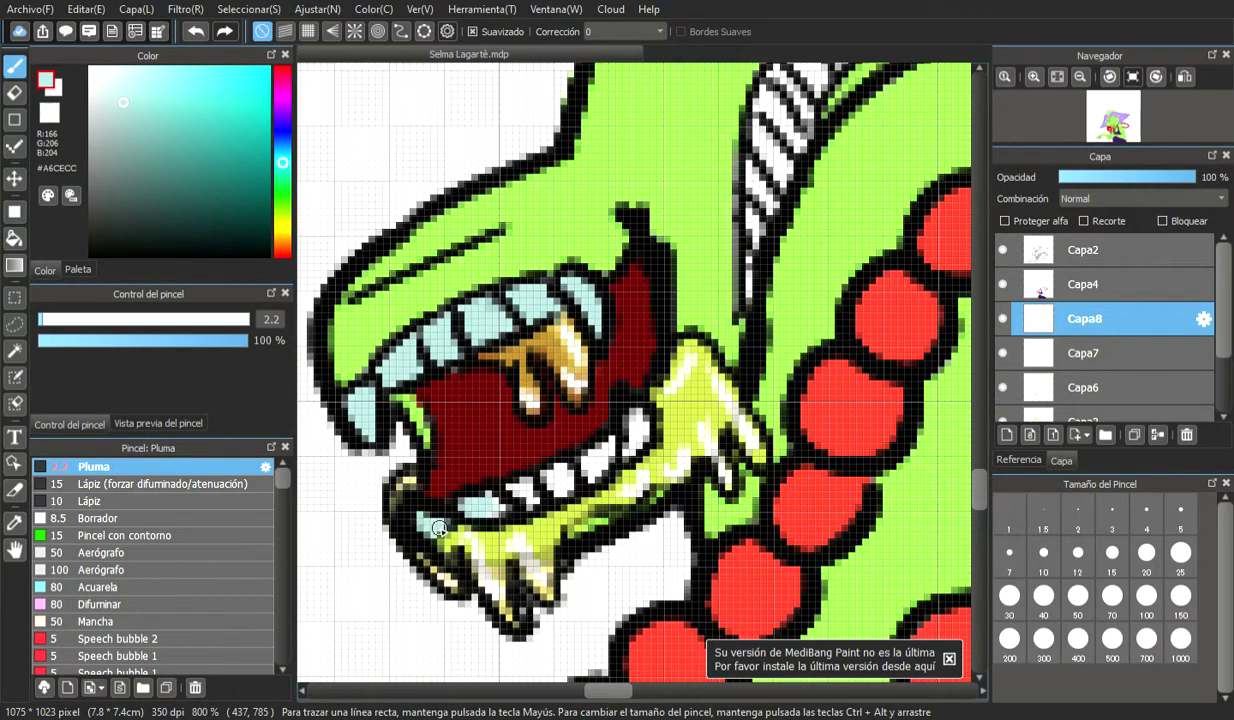
mouse_move(496, 499)
mouse_down()
mouse_move(524, 486)
mouse_move(532, 507)
mouse_up()
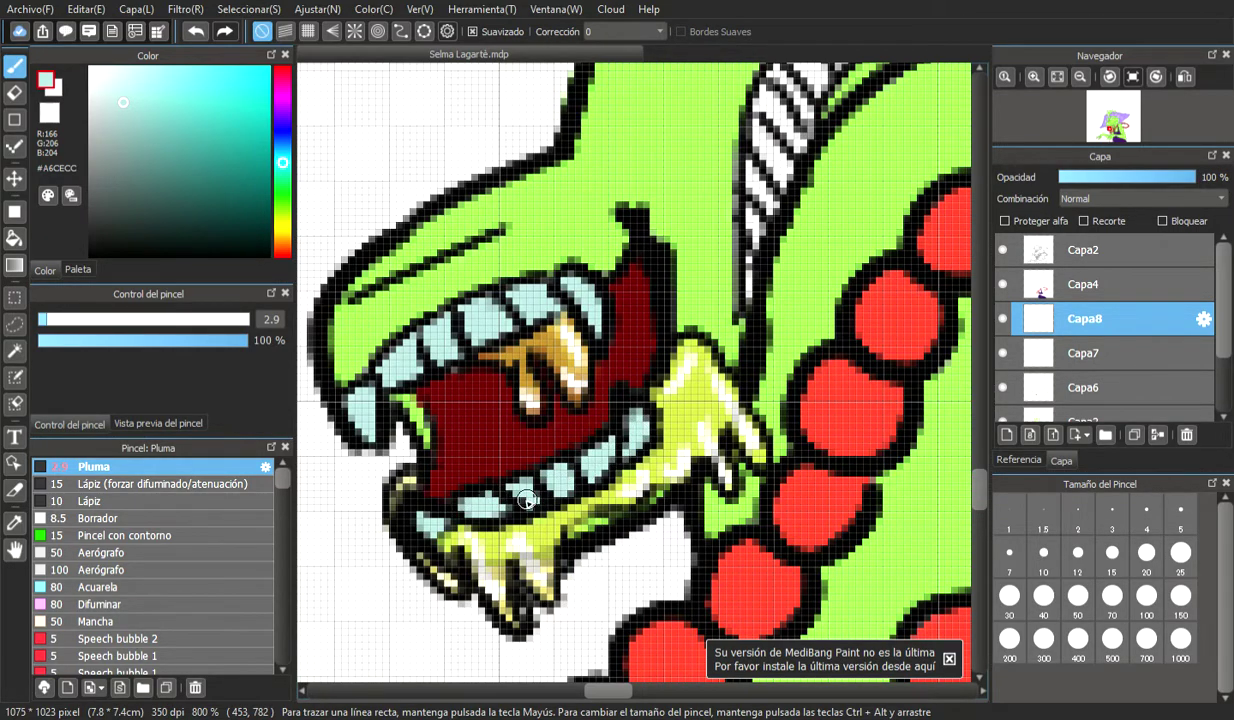
click(90, 66)
drag(46, 320, 41, 320)
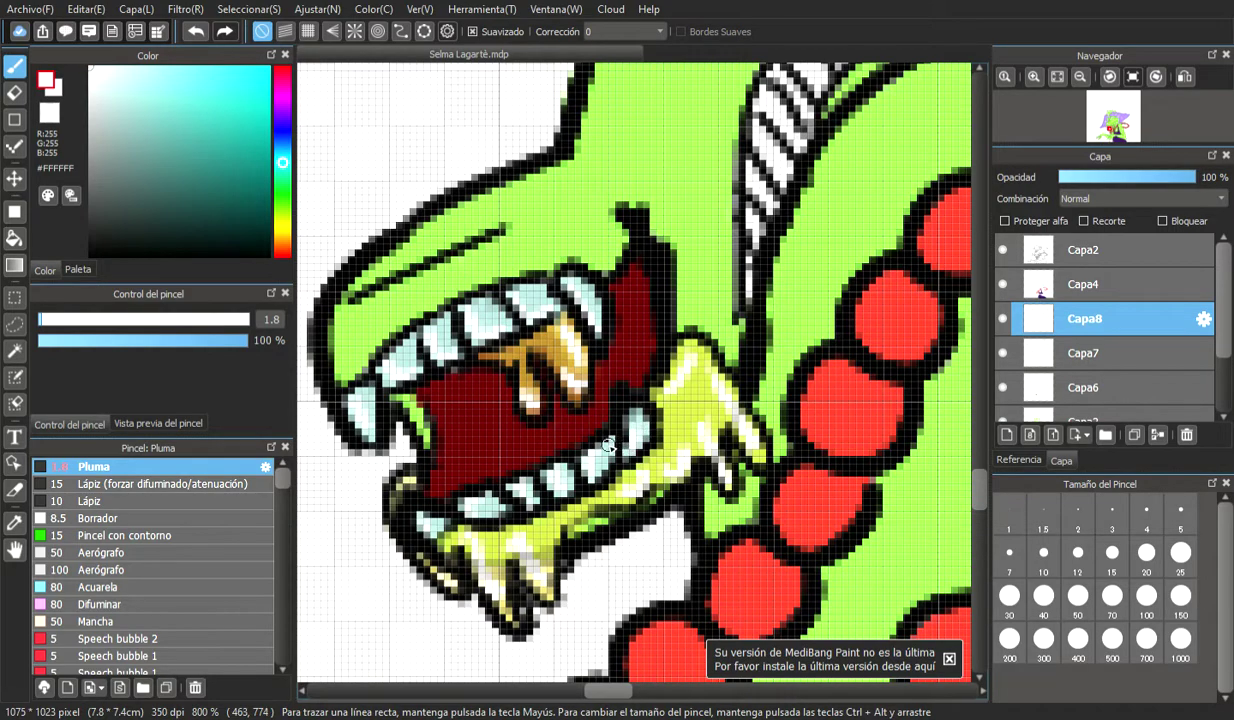
Examine the coloured teeth within the whole illustration at several magnifications
scroll(633, 358, down, 5)
scroll(760, 430, down, 1)
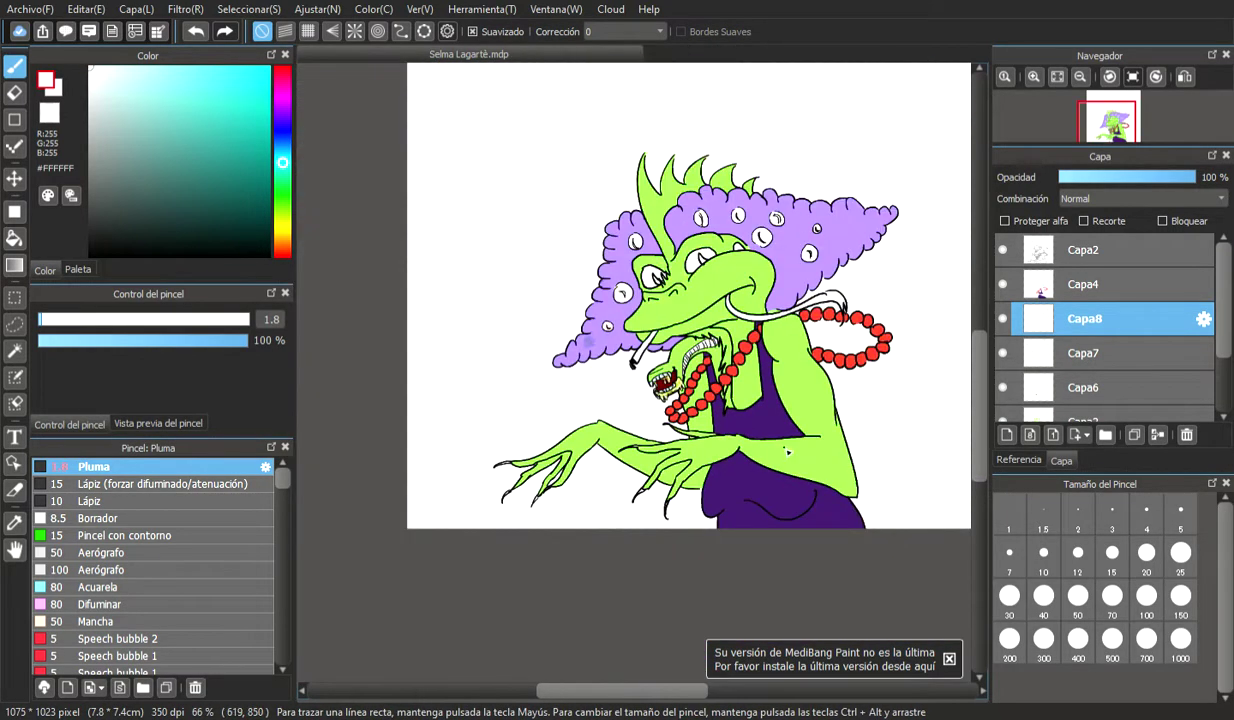
scroll(836, 440, up, 1)
scroll(790, 405, down, 3)
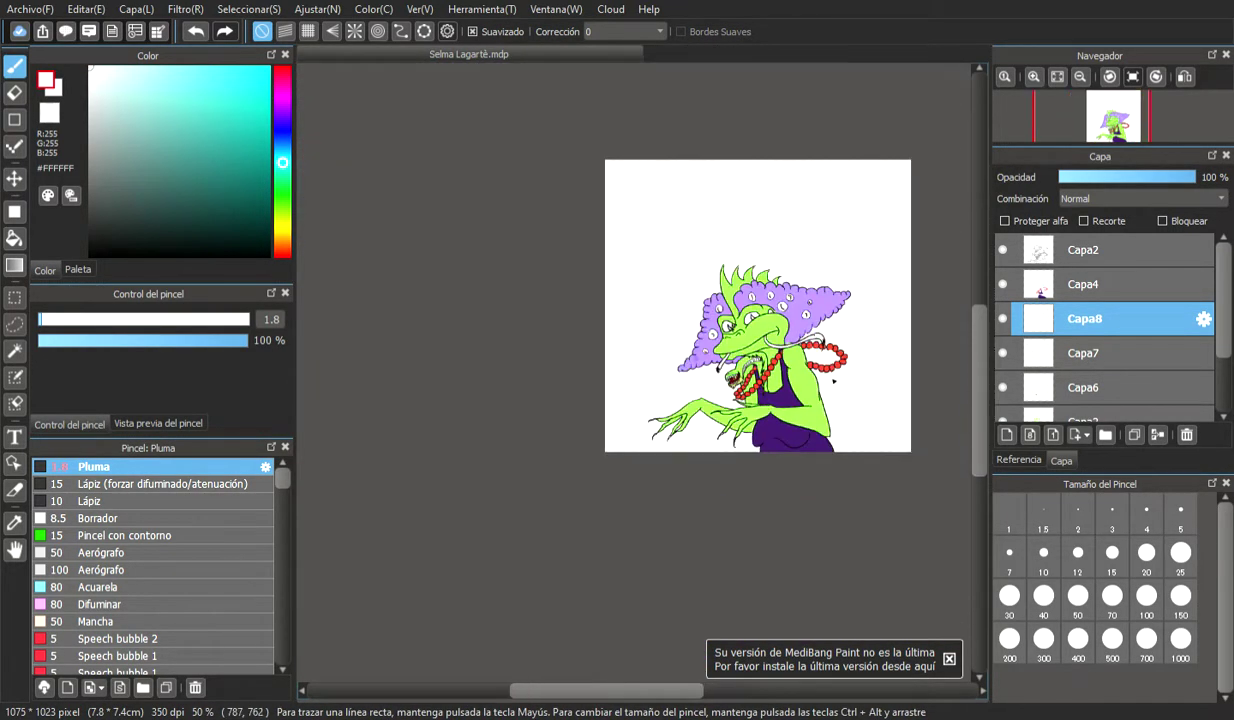
drag(613, 697, 655, 688)
scroll(654, 392, down, 2)
scroll(662, 381, up, 2)
scroll(618, 386, up, 6)
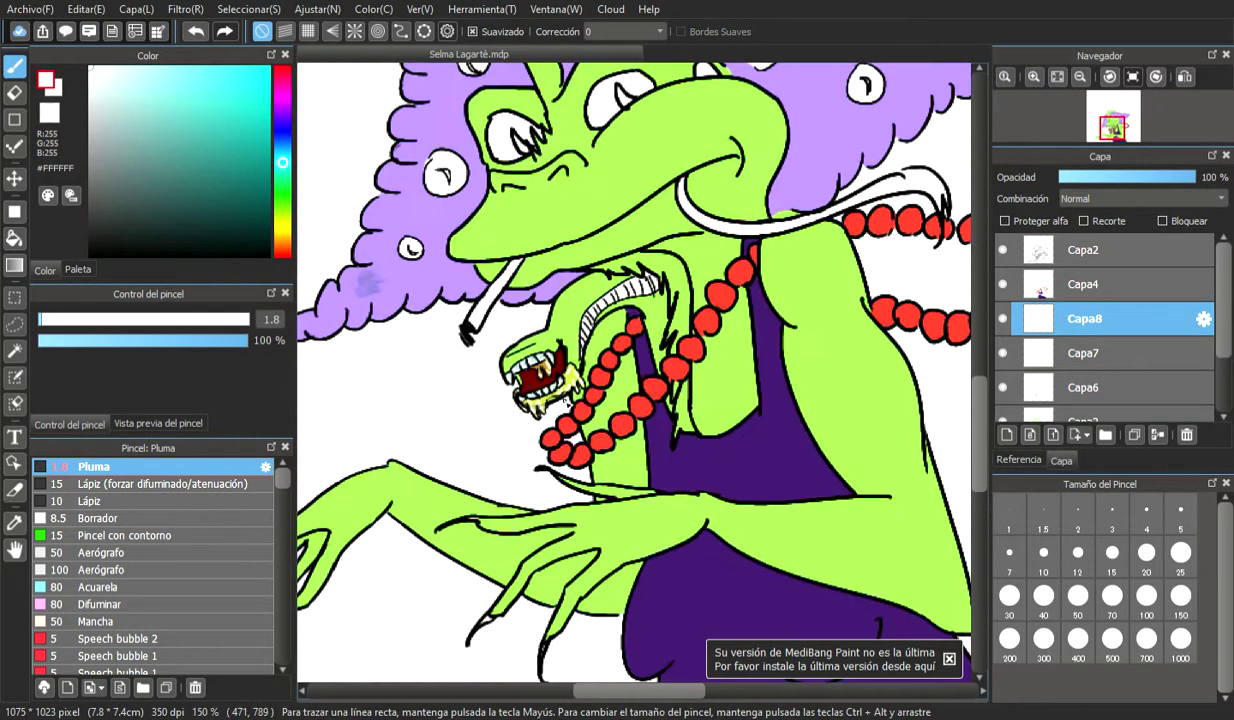
scroll(675, 172, up, 1)
scroll(675, 172, down, 4)
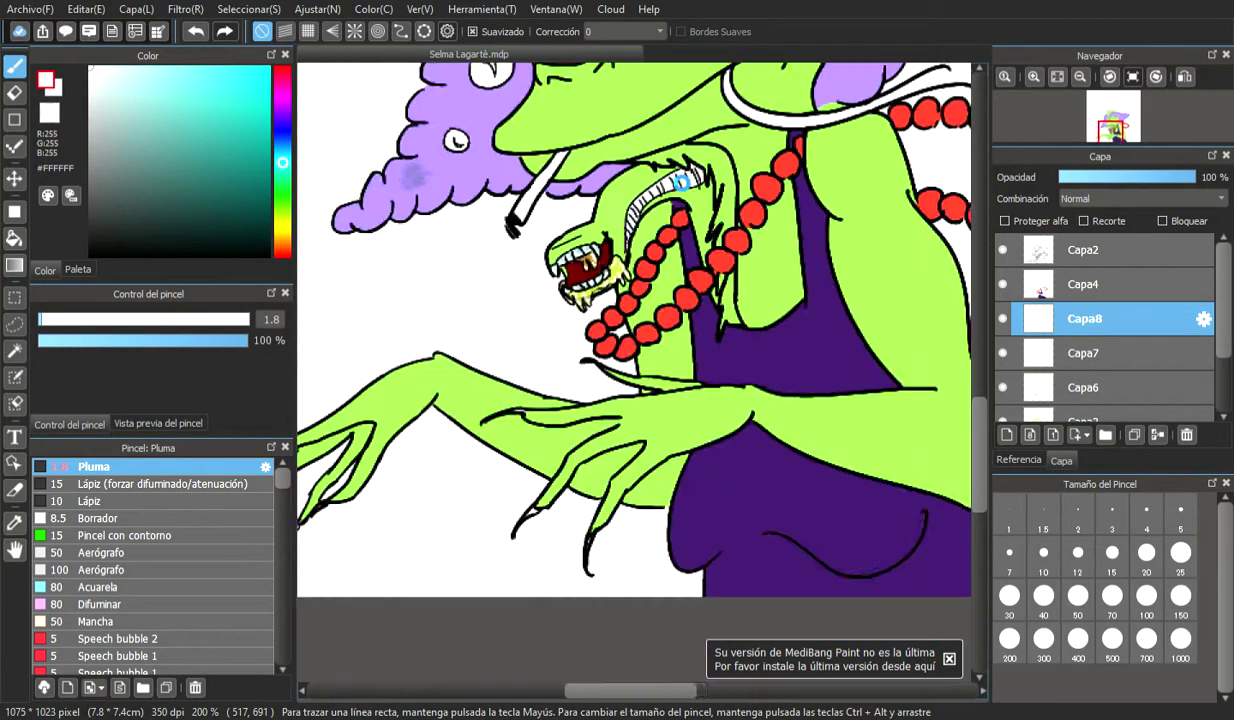
Paint alternate bands of the curved strip on the small head's neck in teal (#1F8C97), enlarging the brush to 3.9
scroll(782, 418, up, 4)
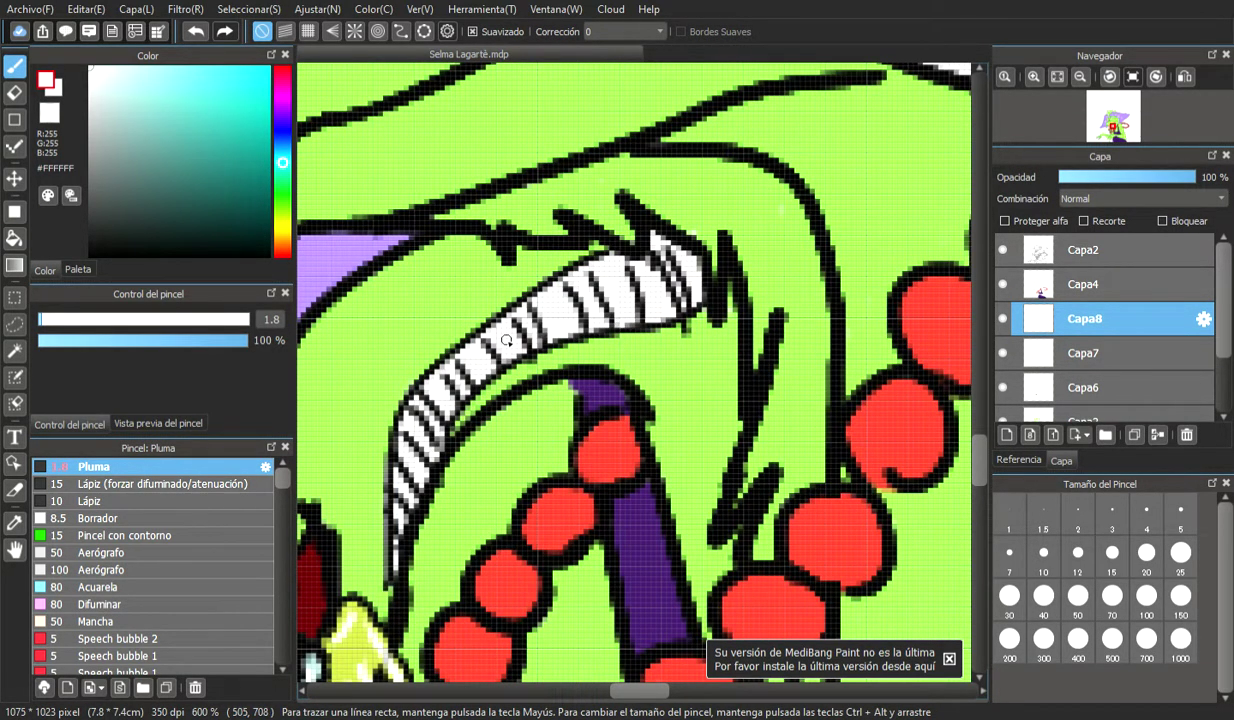
mouse_move(192, 173)
mouse_down()
mouse_move(193, 143)
mouse_move(209, 181)
mouse_up()
click(284, 155)
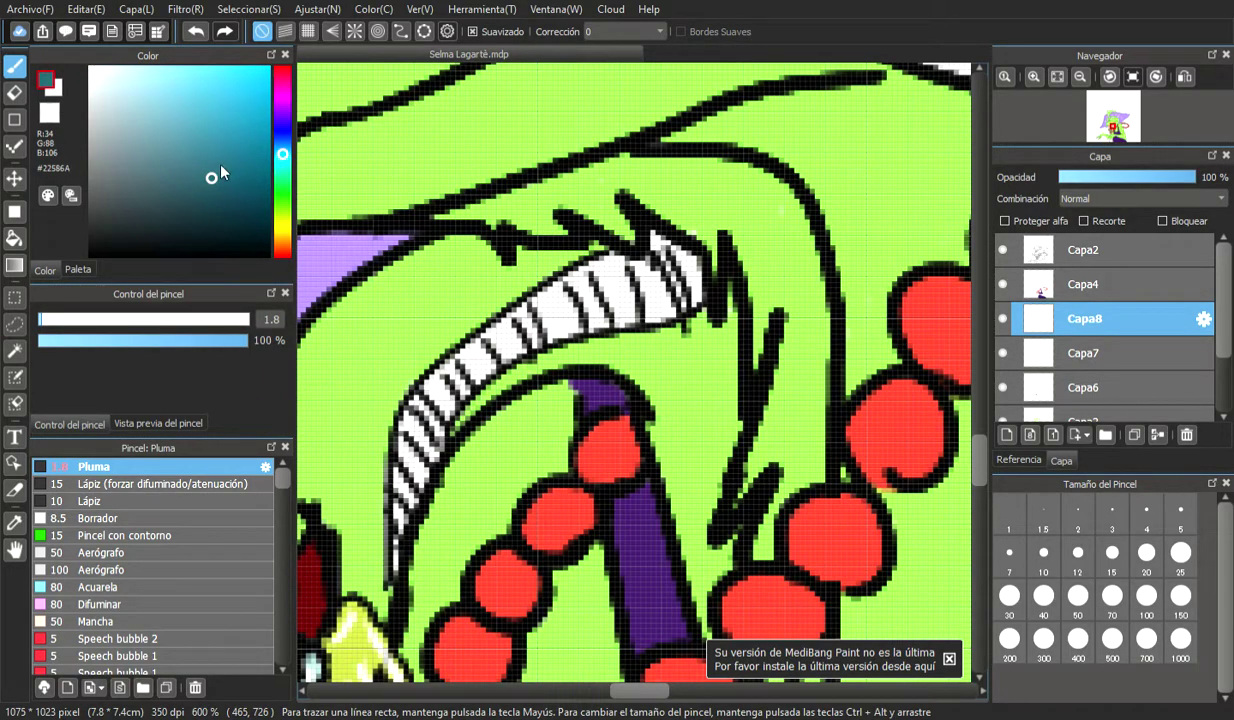
mouse_move(285, 158)
mouse_down()
mouse_move(212, 121)
mouse_move(232, 145)
mouse_up()
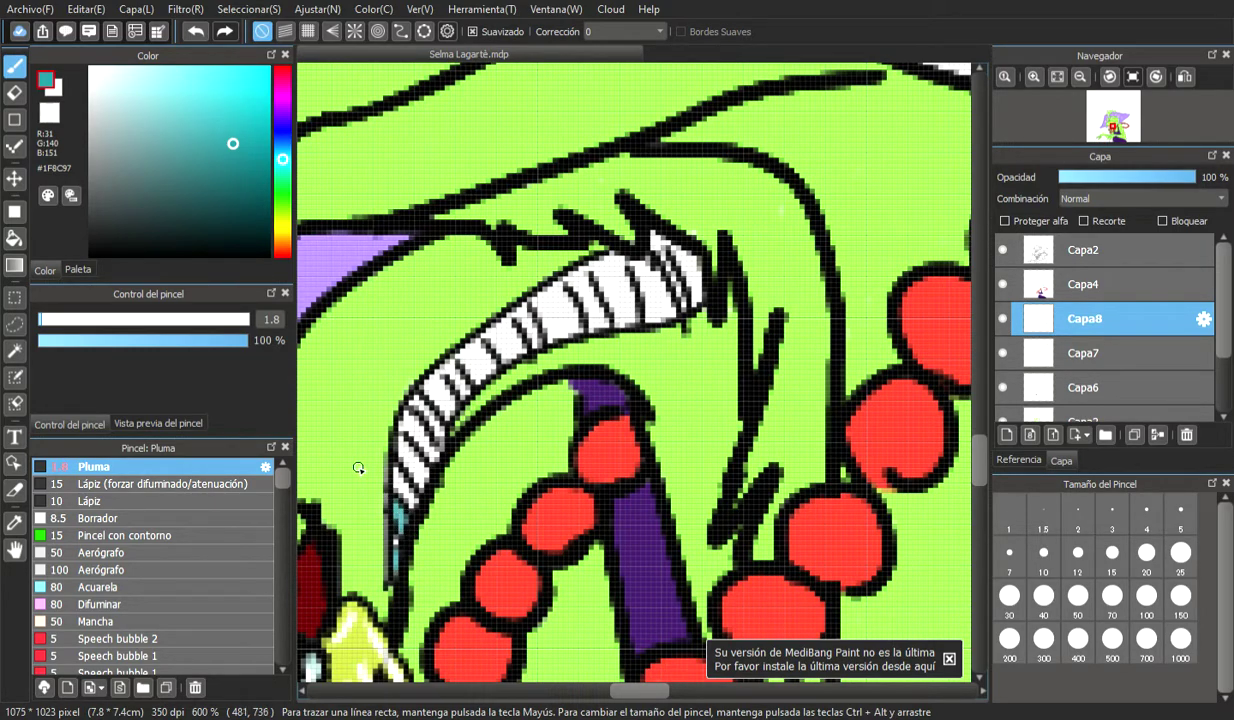
drag(416, 477, 409, 457)
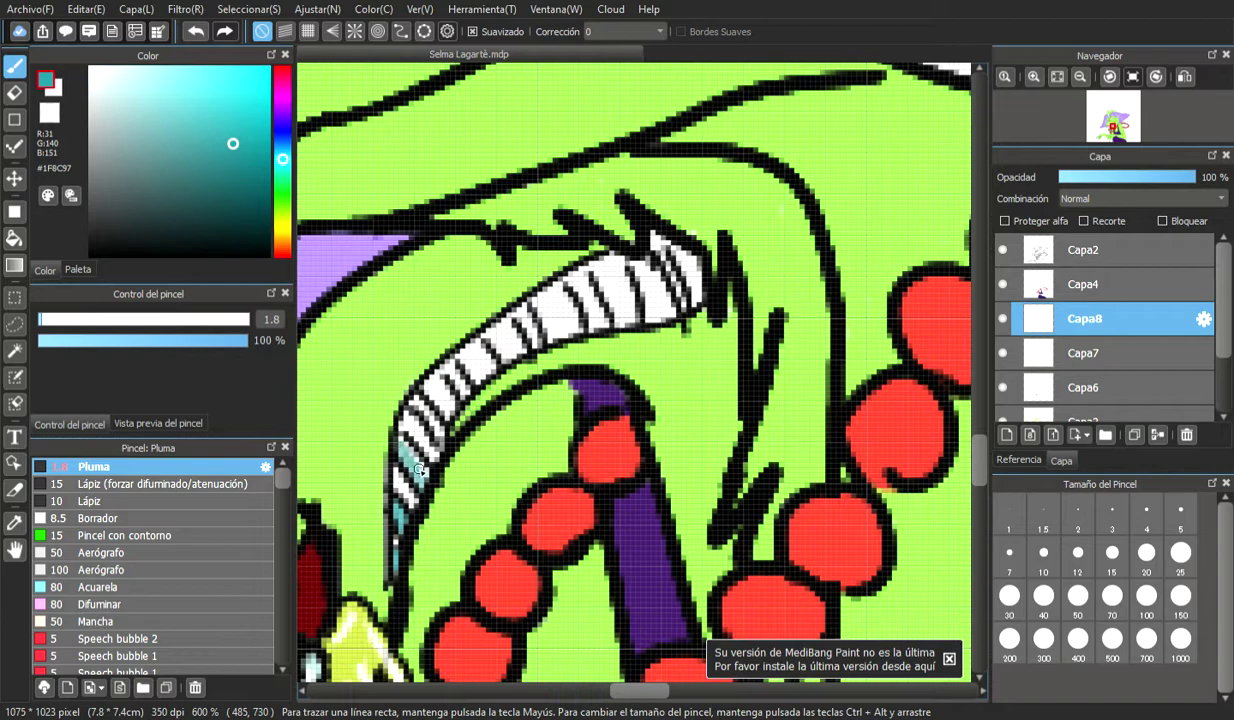
click(52, 320)
mouse_move(404, 446)
mouse_down()
mouse_move(422, 473)
mouse_move(398, 442)
mouse_move(417, 465)
mouse_move(408, 506)
mouse_move(392, 510)
mouse_move(394, 564)
mouse_move(419, 467)
mouse_move(402, 448)
mouse_move(425, 475)
mouse_move(398, 439)
mouse_move(432, 418)
mouse_move(429, 406)
mouse_move(441, 432)
mouse_move(416, 404)
mouse_move(440, 432)
mouse_move(464, 381)
mouse_move(445, 373)
mouse_move(467, 395)
mouse_move(445, 364)
mouse_move(511, 338)
mouse_move(492, 340)
mouse_move(485, 328)
mouse_move(500, 325)
mouse_move(515, 356)
mouse_move(505, 322)
mouse_move(520, 348)
mouse_move(506, 323)
mouse_move(555, 305)
mouse_move(540, 306)
mouse_move(547, 326)
mouse_move(458, 336)
mouse_move(534, 319)
mouse_move(551, 335)
mouse_move(531, 303)
mouse_move(557, 289)
mouse_move(541, 306)
mouse_move(544, 295)
mouse_move(570, 324)
mouse_move(558, 292)
mouse_move(574, 330)
mouse_move(528, 322)
mouse_move(595, 268)
mouse_move(597, 285)
mouse_move(585, 255)
mouse_move(595, 285)
mouse_move(600, 260)
mouse_move(621, 282)
mouse_move(596, 305)
mouse_move(629, 318)
mouse_move(640, 238)
mouse_move(682, 292)
mouse_up()
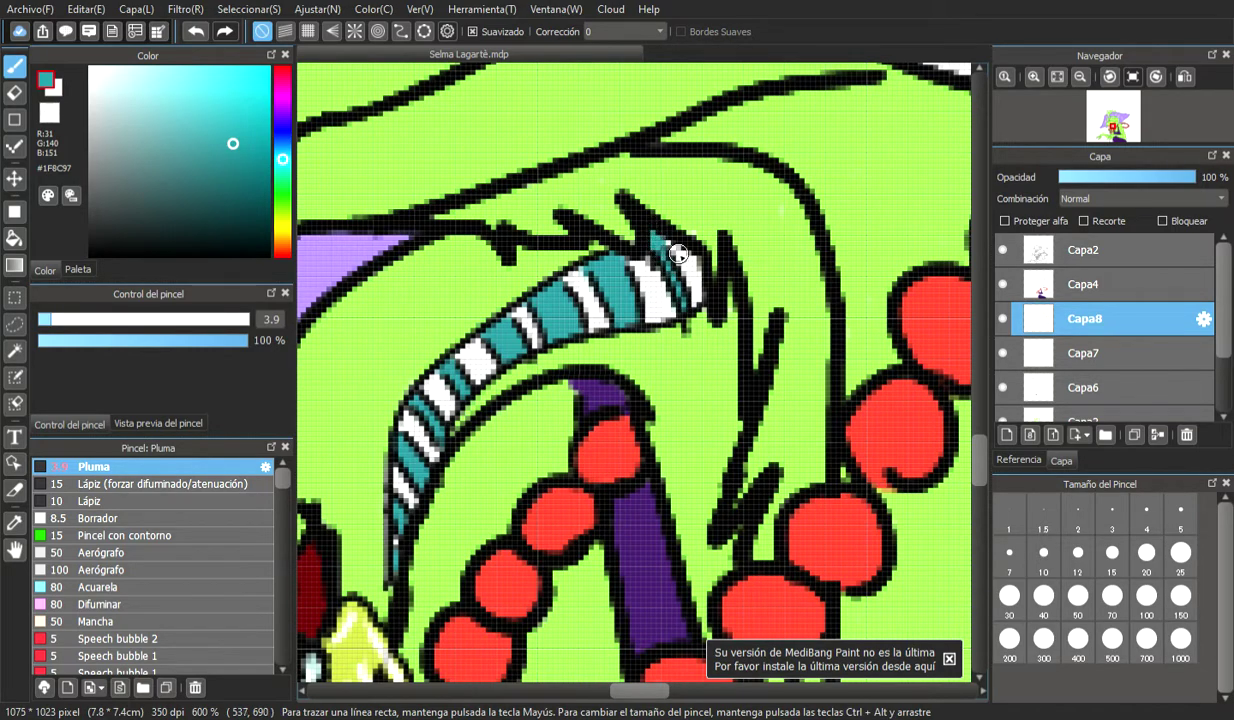
Sample the green skin colour beside the banded strip with Capa3 active, and return to the brush
click(15, 524)
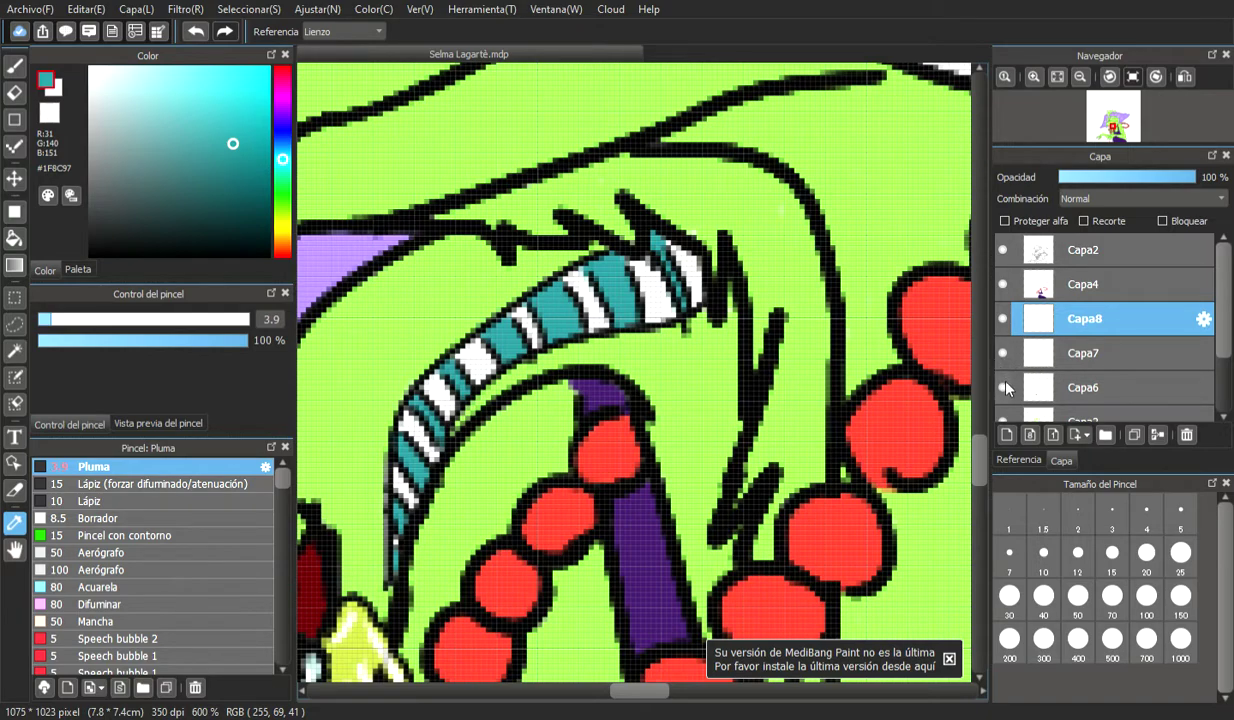
scroll(1060, 360, down, 1)
click(1095, 383)
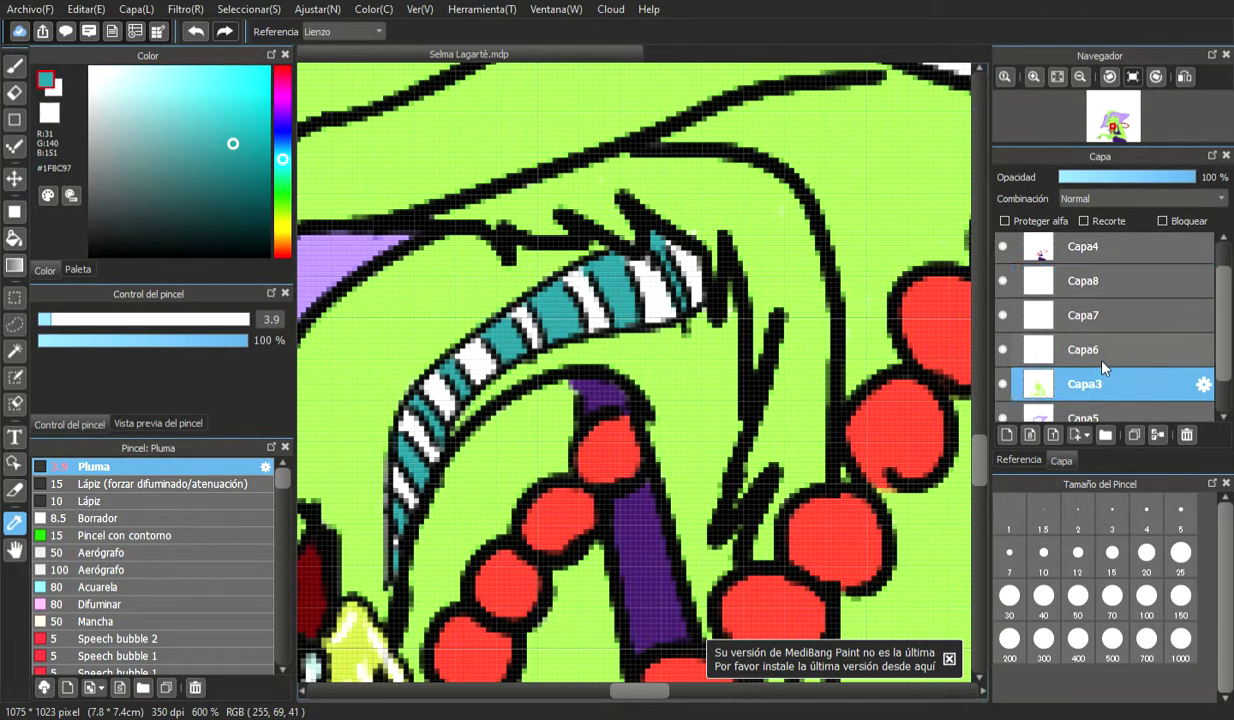
click(686, 201)
click(15, 66)
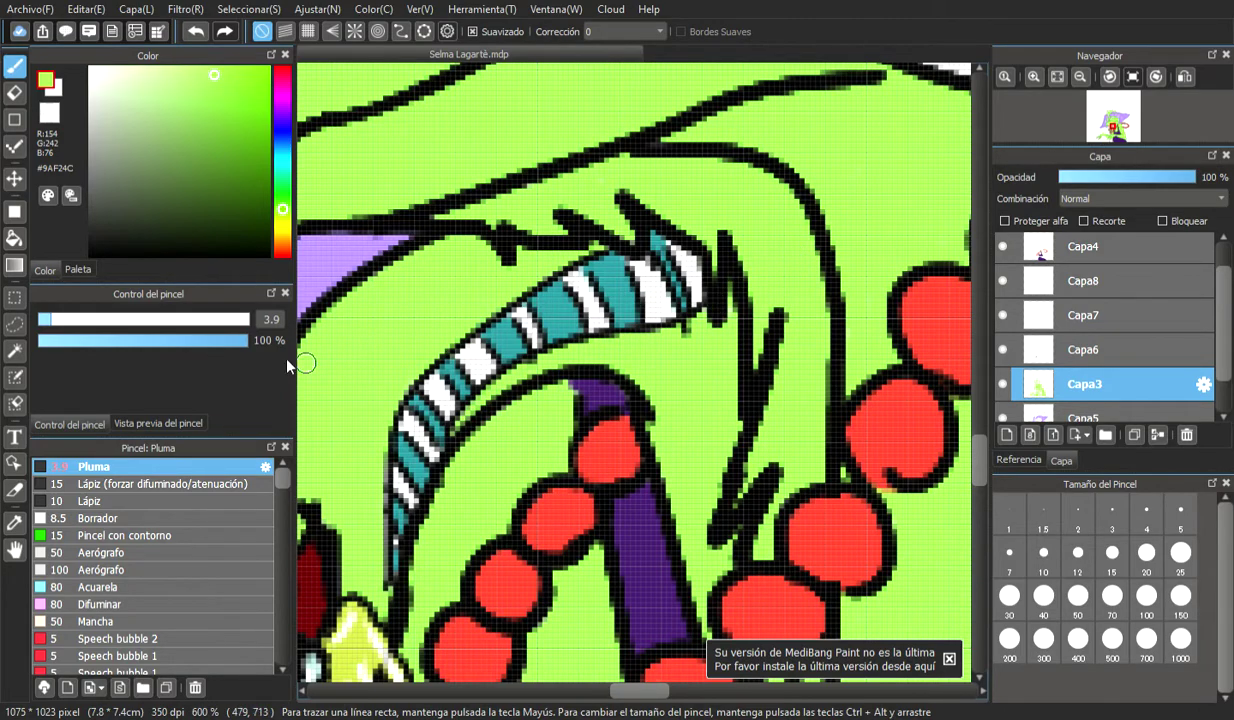
Set the brush colour to dark blue (#0B4B6E)
click(284, 149)
drag(285, 150, 284, 151)
click(250, 171)
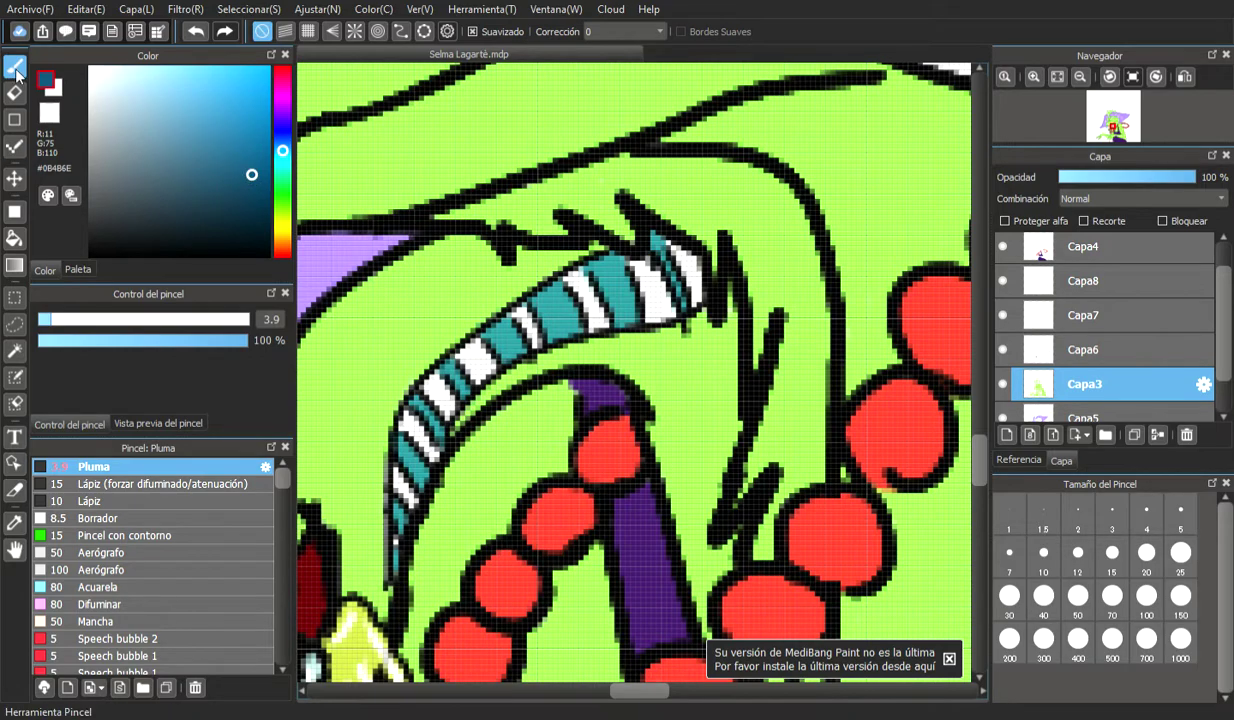
Hide and reshow Capa6, Capa7 and Capa8 to identify the layer holding the teal bands, and make Capa8 active
click(1002, 351)
click(1003, 350)
click(1003, 316)
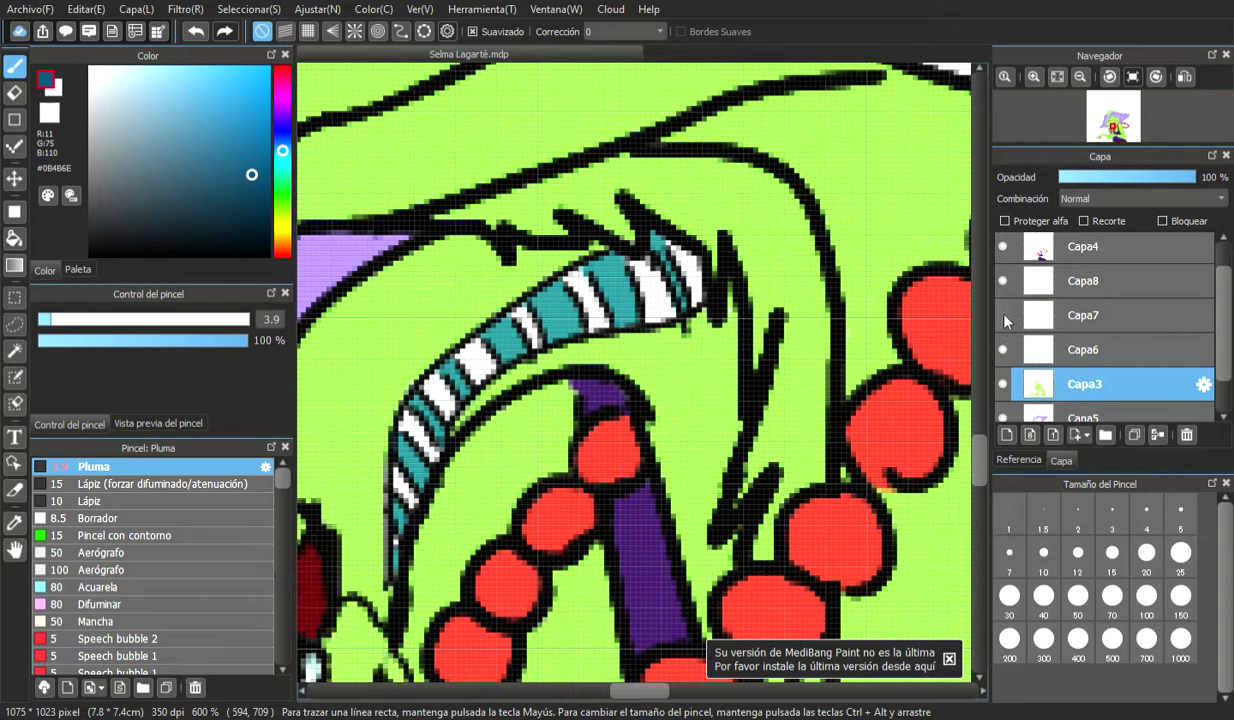
click(1003, 316)
click(1003, 282)
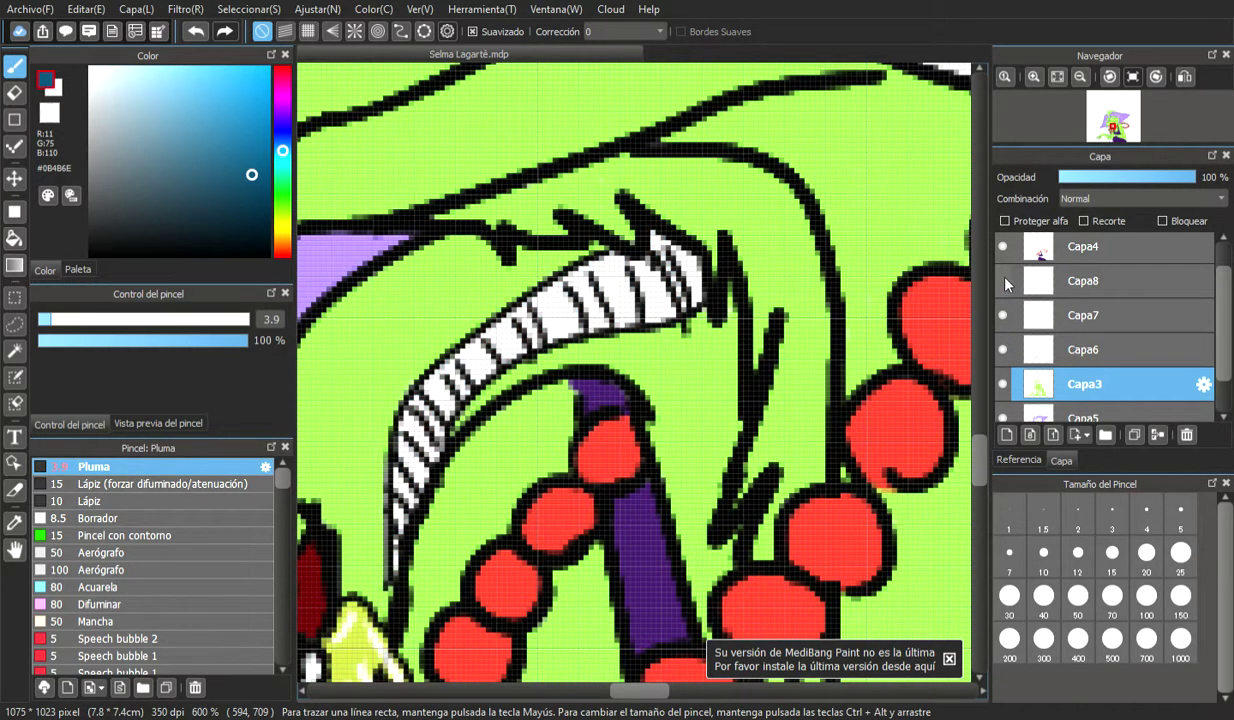
click(1003, 282)
click(1080, 276)
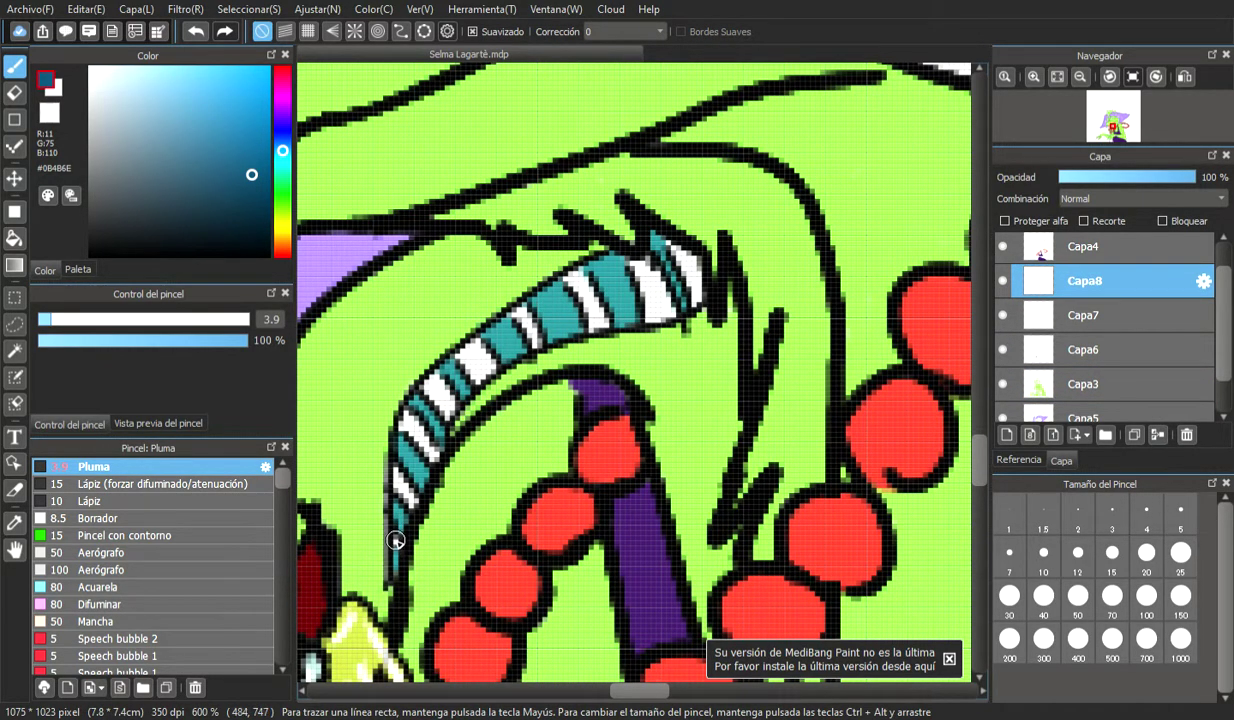
Paint the remaining white bands of the curved neck strip in dark blue (#0B4B6E) at size 3.9
mouse_move(400, 481)
mouse_down()
mouse_move(410, 499)
mouse_move(395, 472)
mouse_up()
mouse_move(411, 425)
mouse_down()
mouse_move(439, 462)
mouse_move(408, 416)
mouse_move(399, 425)
mouse_move(413, 416)
mouse_move(435, 450)
mouse_move(442, 381)
mouse_move(441, 405)
mouse_move(429, 382)
mouse_move(452, 401)
mouse_move(447, 418)
mouse_move(478, 379)
mouse_move(458, 354)
mouse_move(485, 375)
mouse_move(475, 342)
mouse_move(489, 361)
mouse_move(485, 333)
mouse_move(519, 315)
mouse_up()
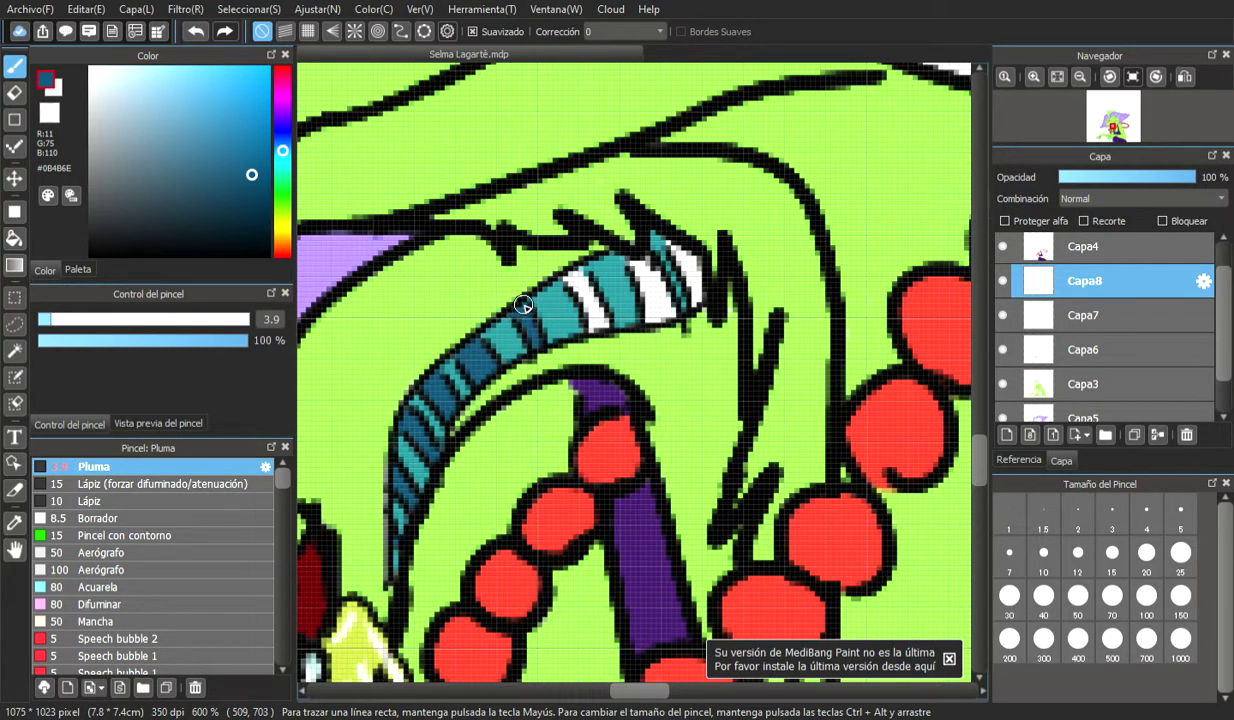
mouse_move(526, 281)
mouse_down()
mouse_move(590, 286)
mouse_move(575, 292)
mouse_move(567, 279)
mouse_move(580, 274)
mouse_move(593, 324)
mouse_move(604, 318)
mouse_move(592, 298)
mouse_move(594, 324)
mouse_move(596, 301)
mouse_move(637, 291)
mouse_move(651, 318)
mouse_move(631, 265)
mouse_move(652, 289)
mouse_move(648, 263)
mouse_move(662, 315)
mouse_move(646, 276)
mouse_move(656, 286)
mouse_move(694, 261)
mouse_move(672, 242)
mouse_move(694, 265)
mouse_move(696, 301)
mouse_move(683, 246)
mouse_up()
scroll(683, 246, down, 6)
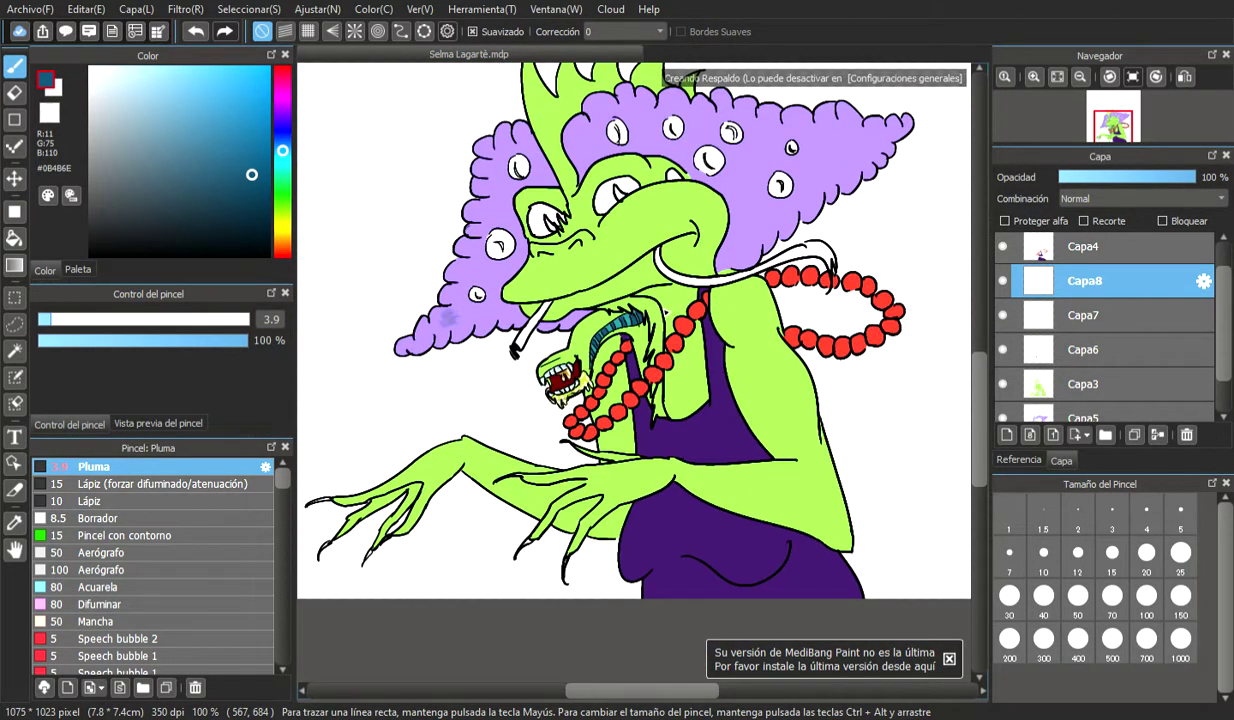
scroll(665, 311, up, 4)
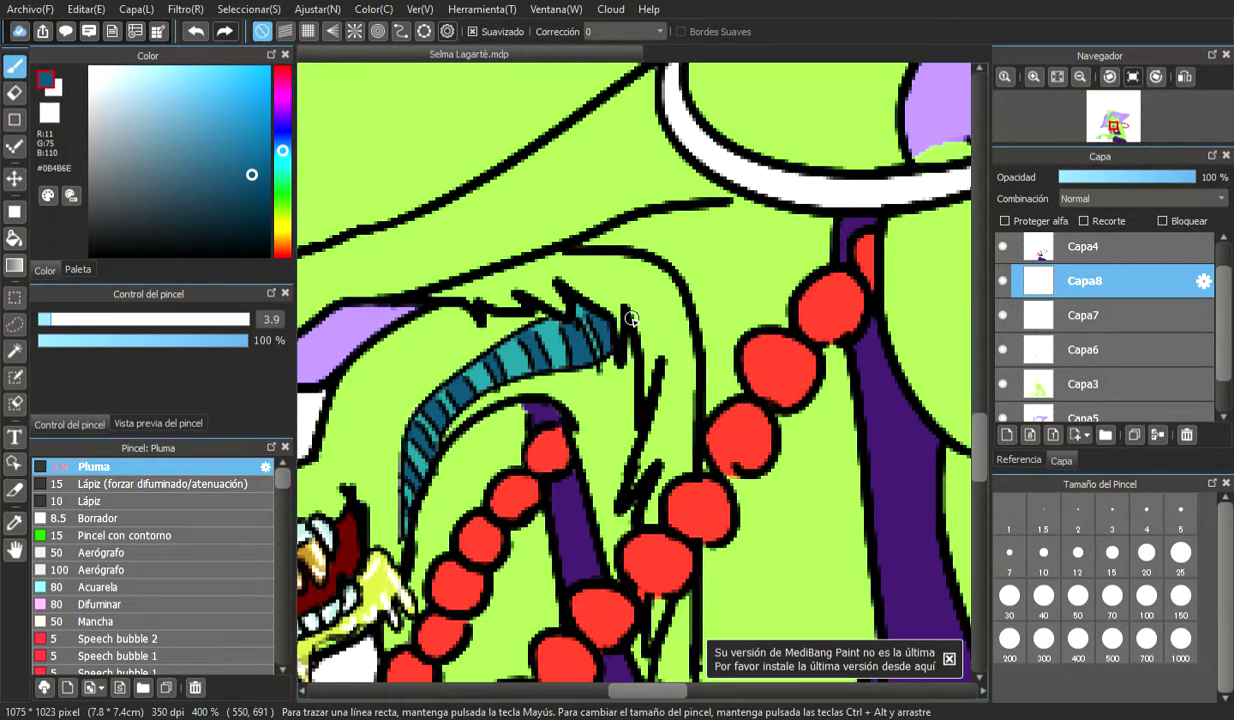
Set the brush colour to white (#FFFFFF)
click(110, 101)
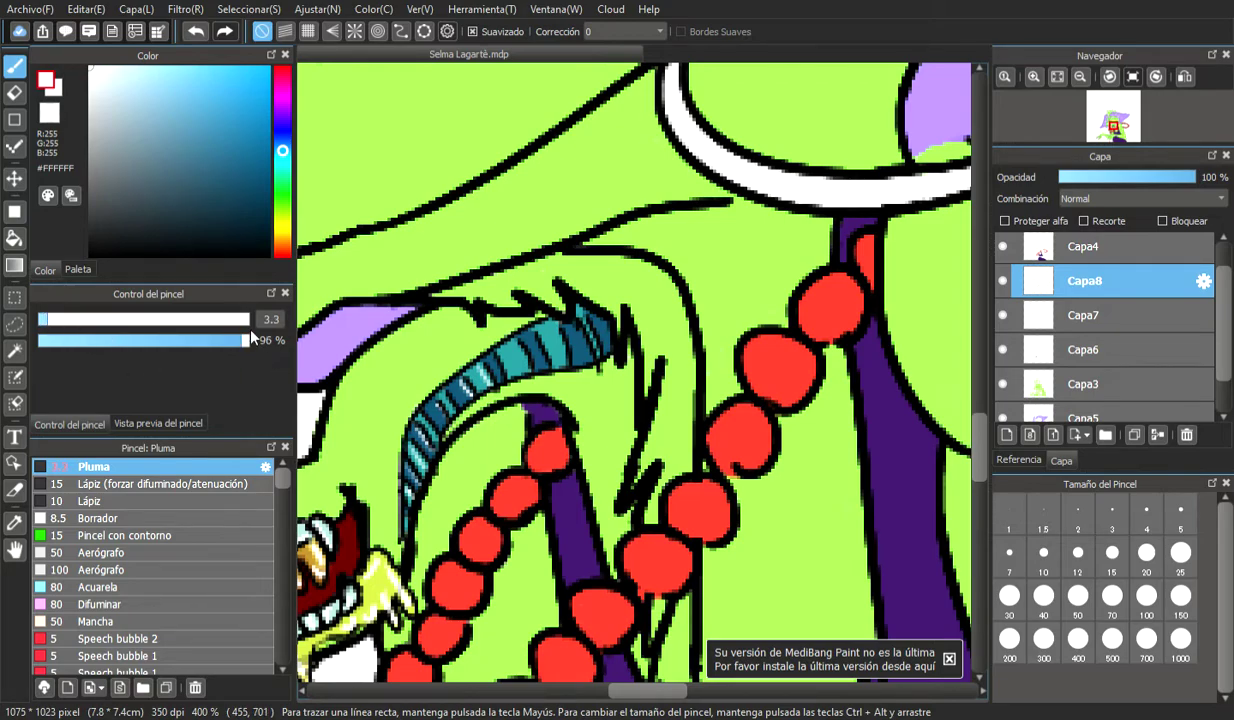
Try white highlights across the teal and blue neck bands at size 3.3, lowering the opacity to 62% and then 43%
drag(509, 361, 527, 372)
click(169, 341)
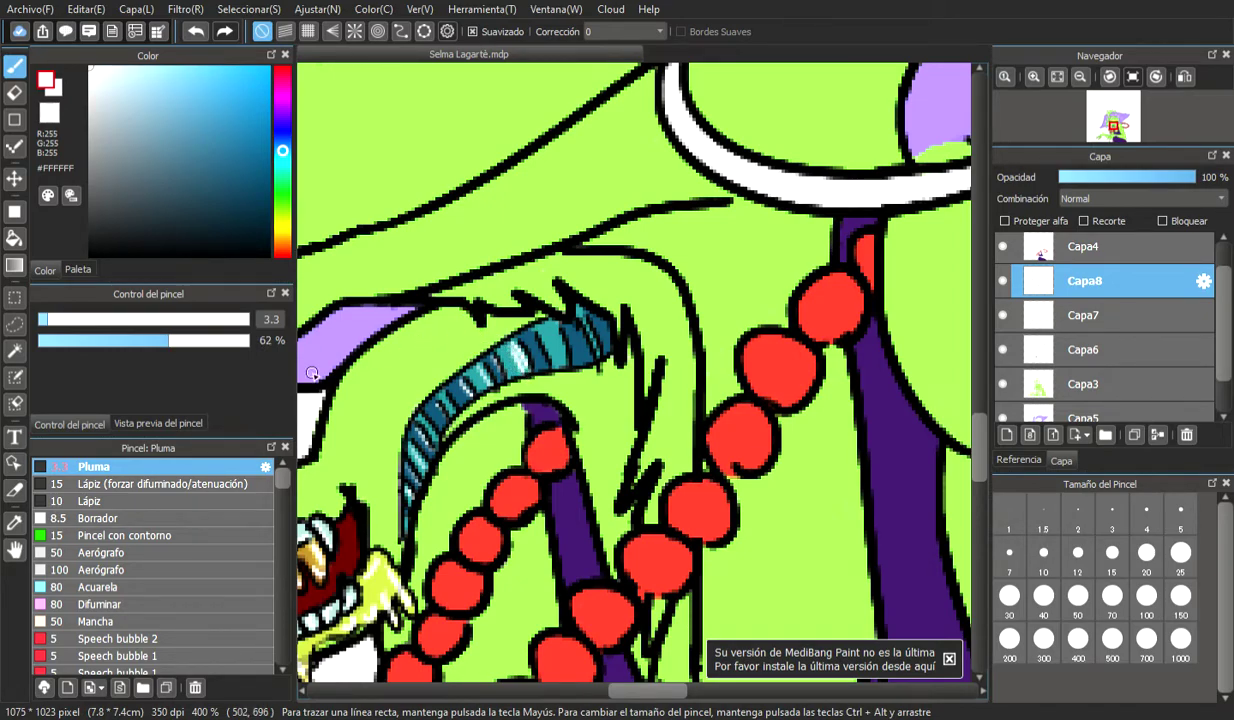
drag(152, 341, 128, 341)
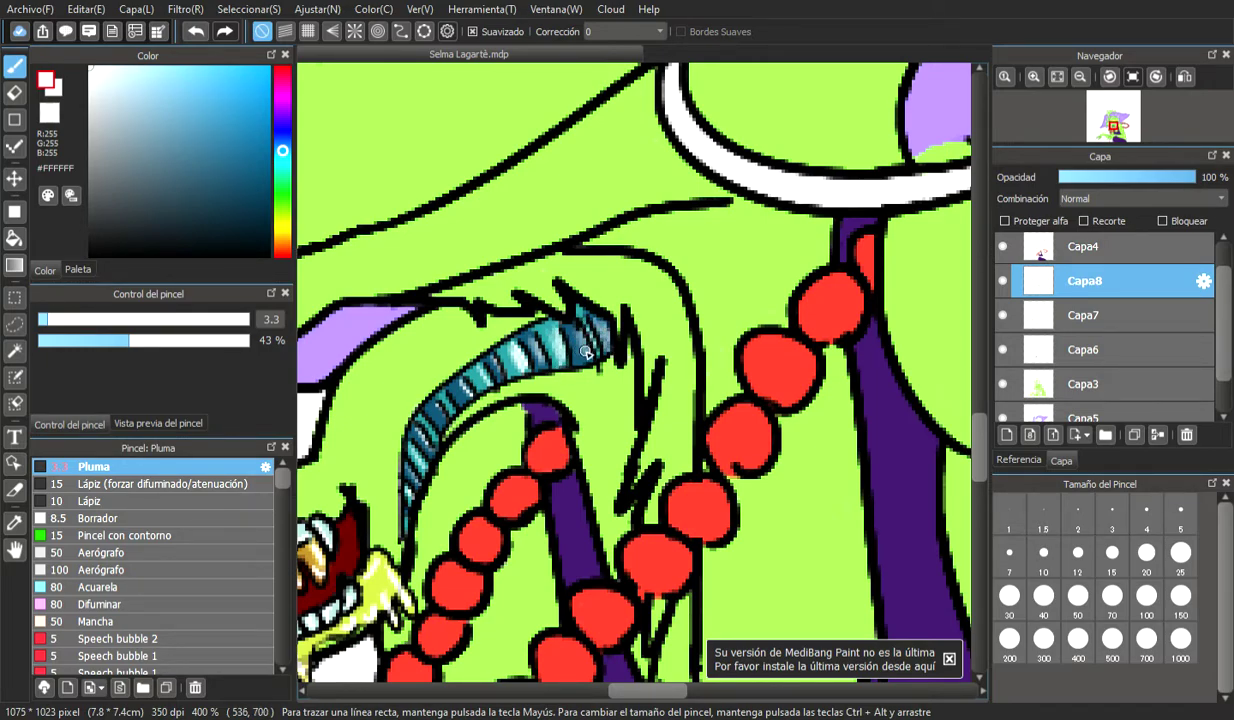
scroll(586, 352, down, 5)
scroll(606, 381, up, 4)
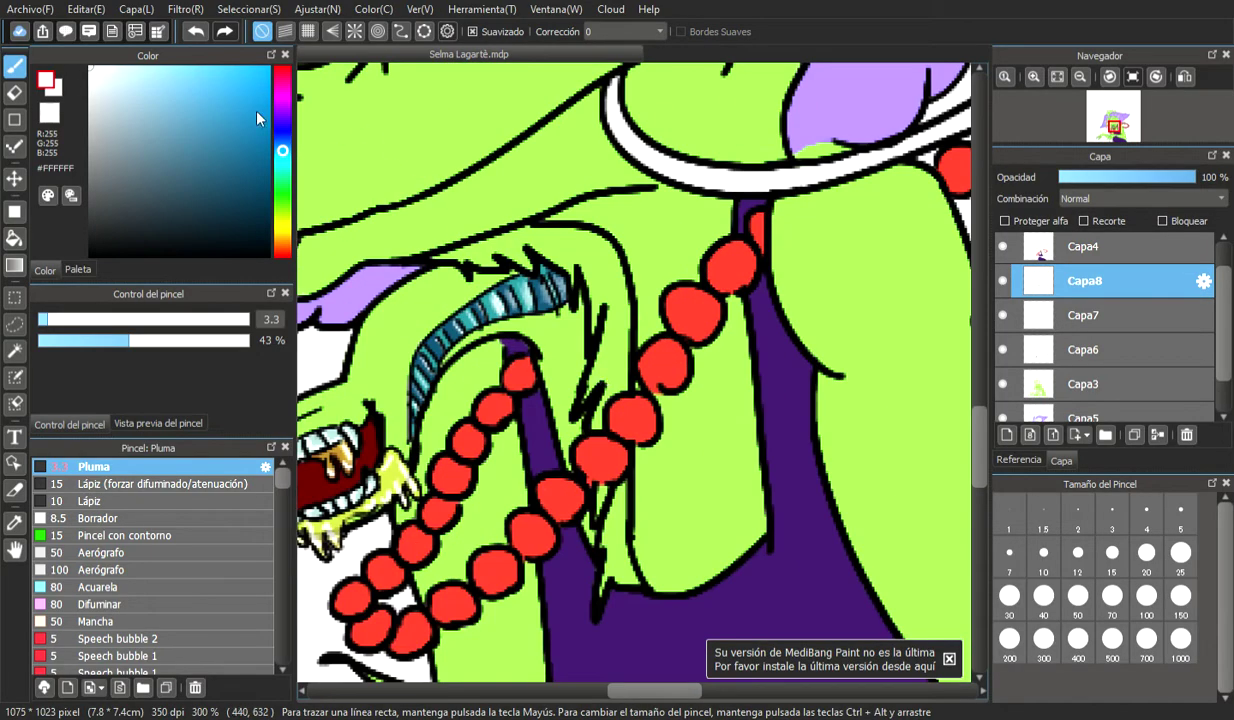
Undo the white highlight strokes on the neck bands
click(202, 27)
click(202, 27)
click(202, 27)
click(200, 31)
click(200, 31)
click(200, 31)
click(200, 31)
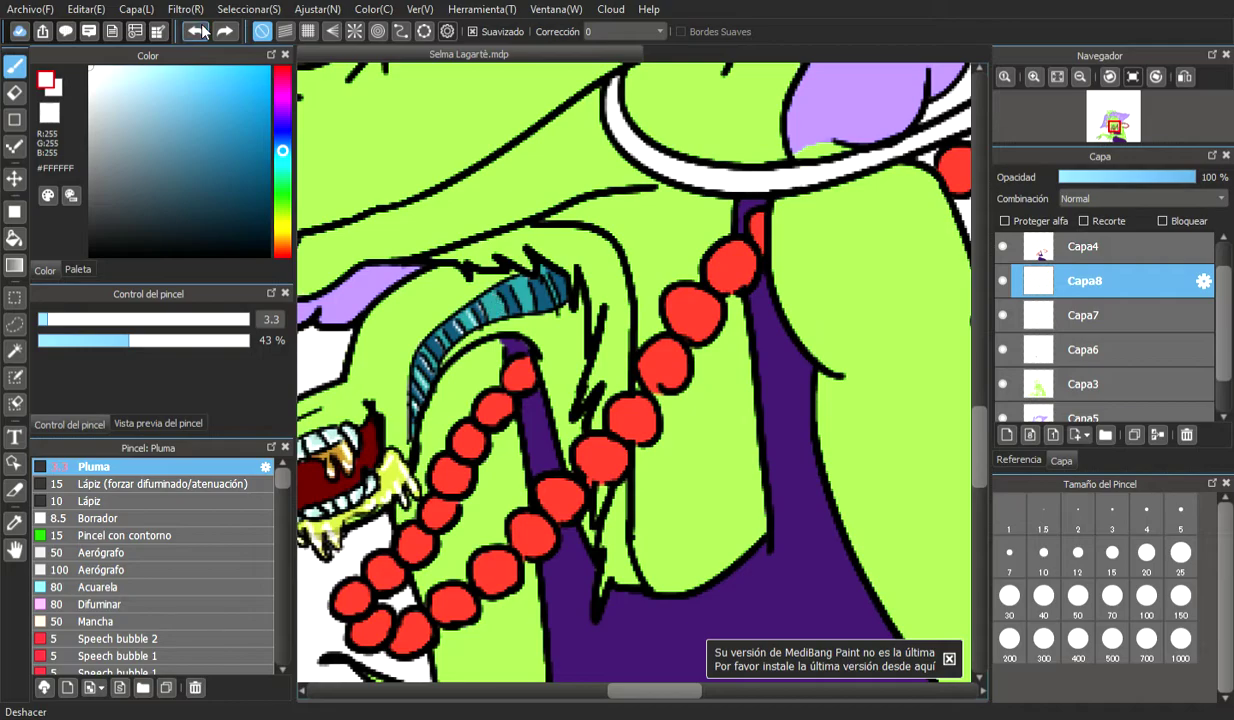
click(200, 31)
click(200, 31)
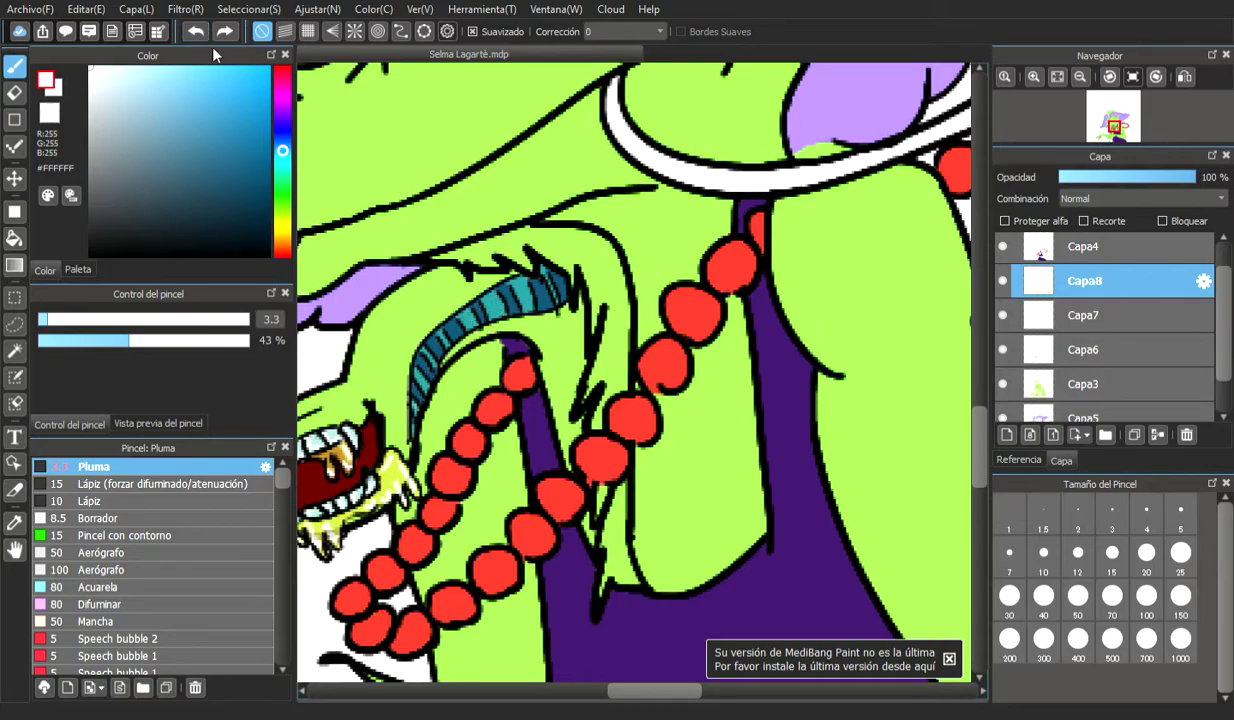
Paint white highlights along the banded neck strip on Capa8 at size 3.3, using 43% and then 31% opacity
scroll(430, 335, down, 1)
scroll(434, 325, up, 4)
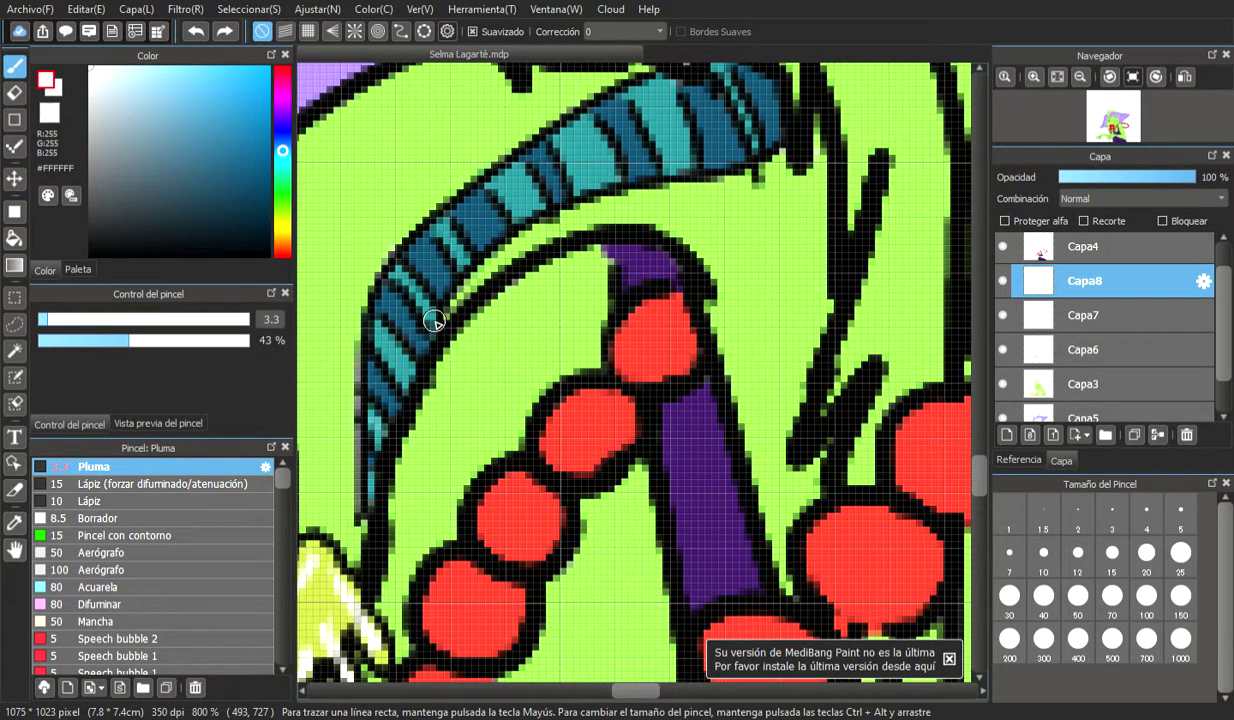
drag(367, 366, 396, 404)
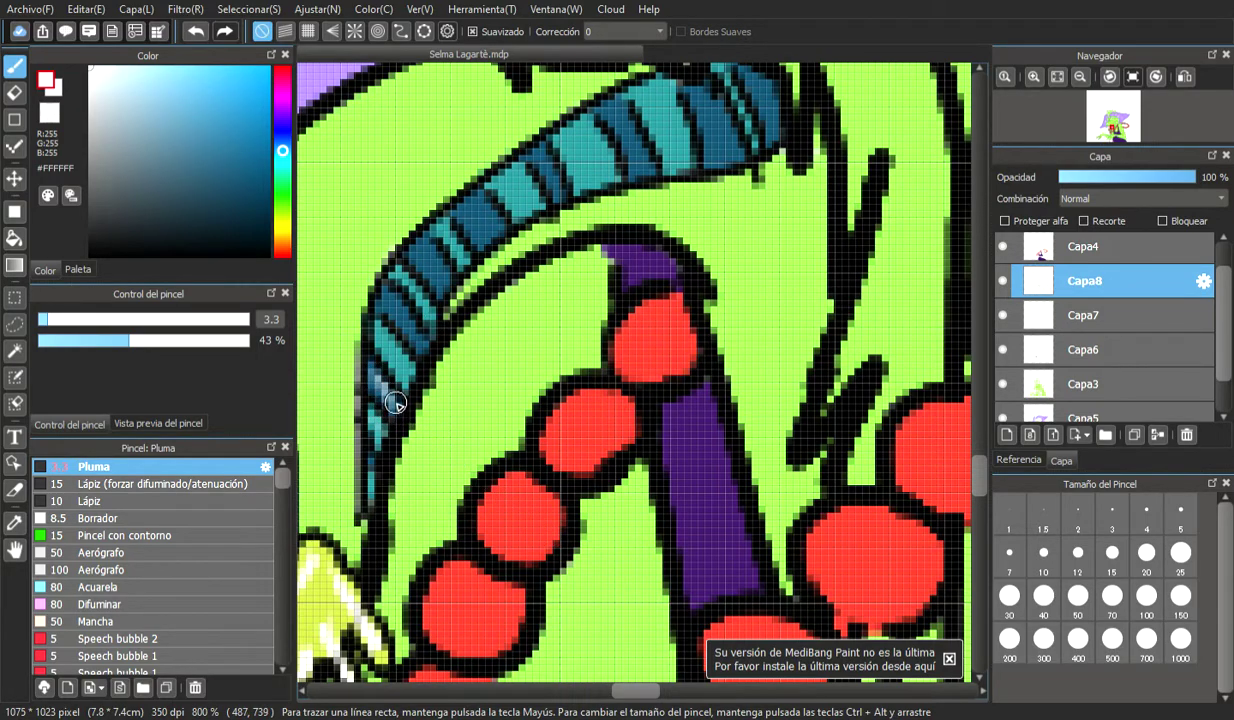
drag(373, 325, 405, 366)
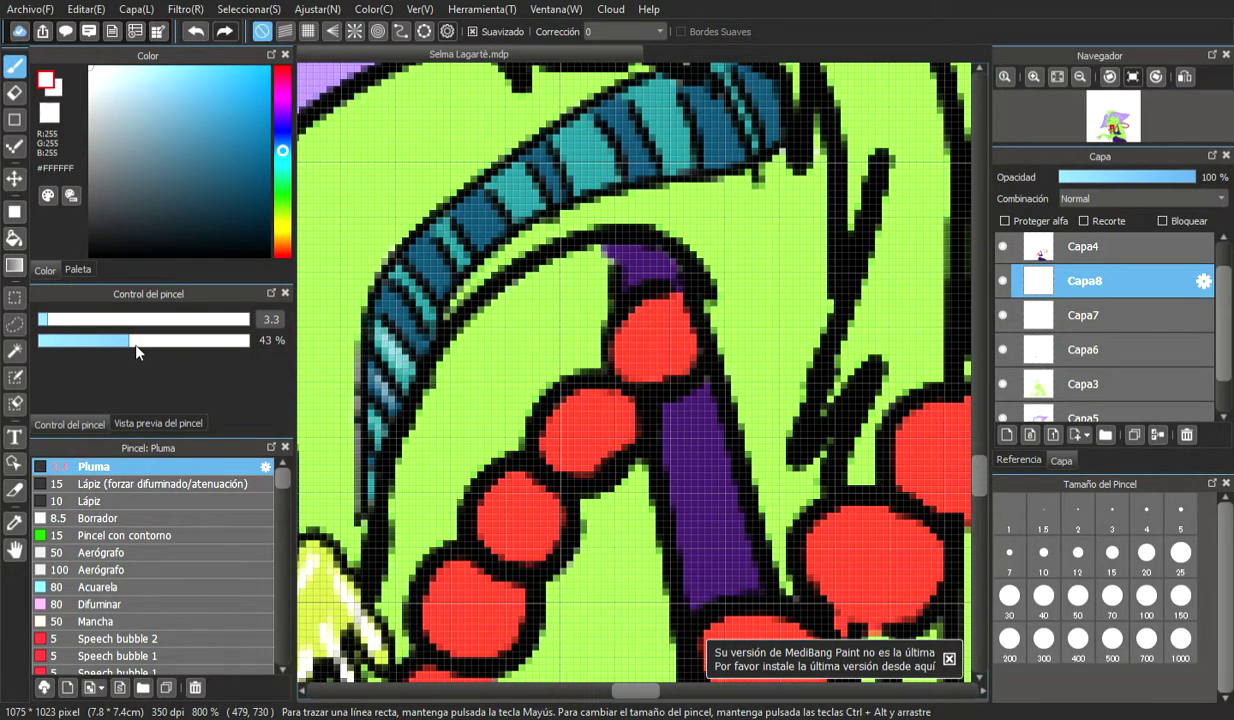
mouse_move(381, 288)
mouse_down()
mouse_move(426, 337)
mouse_move(396, 300)
mouse_move(414, 333)
mouse_move(406, 281)
mouse_move(431, 308)
mouse_move(423, 253)
mouse_move(446, 291)
mouse_move(422, 241)
mouse_move(456, 250)
mouse_move(444, 228)
mouse_move(471, 259)
mouse_move(470, 202)
mouse_move(504, 241)
mouse_move(520, 198)
mouse_move(509, 185)
mouse_move(540, 210)
mouse_move(555, 181)
mouse_move(540, 161)
mouse_move(566, 195)
mouse_move(558, 174)
mouse_move(598, 166)
mouse_move(587, 151)
mouse_move(600, 178)
mouse_move(584, 127)
mouse_move(630, 139)
mouse_move(623, 114)
mouse_move(649, 171)
mouse_move(668, 109)
mouse_move(676, 149)
mouse_move(657, 92)
mouse_move(690, 162)
mouse_move(710, 134)
mouse_move(698, 93)
mouse_move(735, 156)
mouse_move(721, 104)
mouse_move(742, 122)
mouse_move(748, 96)
mouse_move(736, 84)
mouse_move(755, 133)
mouse_move(751, 88)
mouse_move(772, 133)
mouse_up()
scroll(772, 133, down, 5)
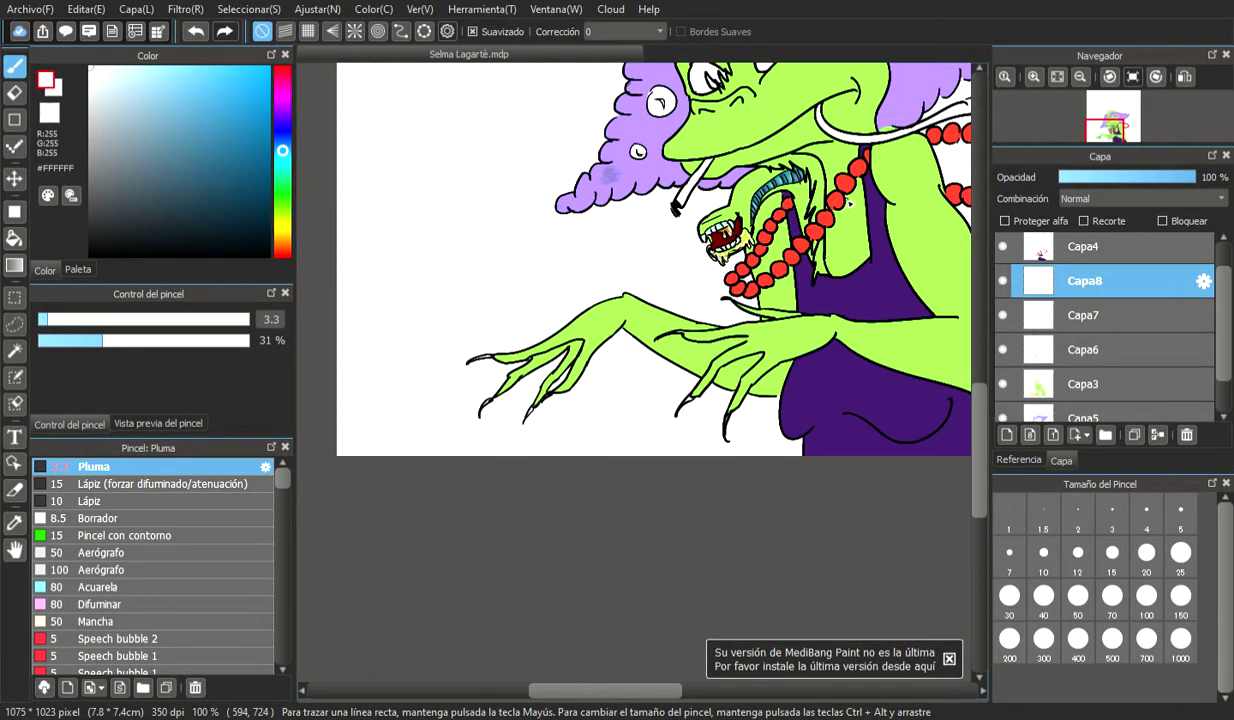
Build up the white highlights inside each neck band at size 3.3 and 31% opacity
scroll(822, 187, up, 1)
scroll(743, 339, down, 2)
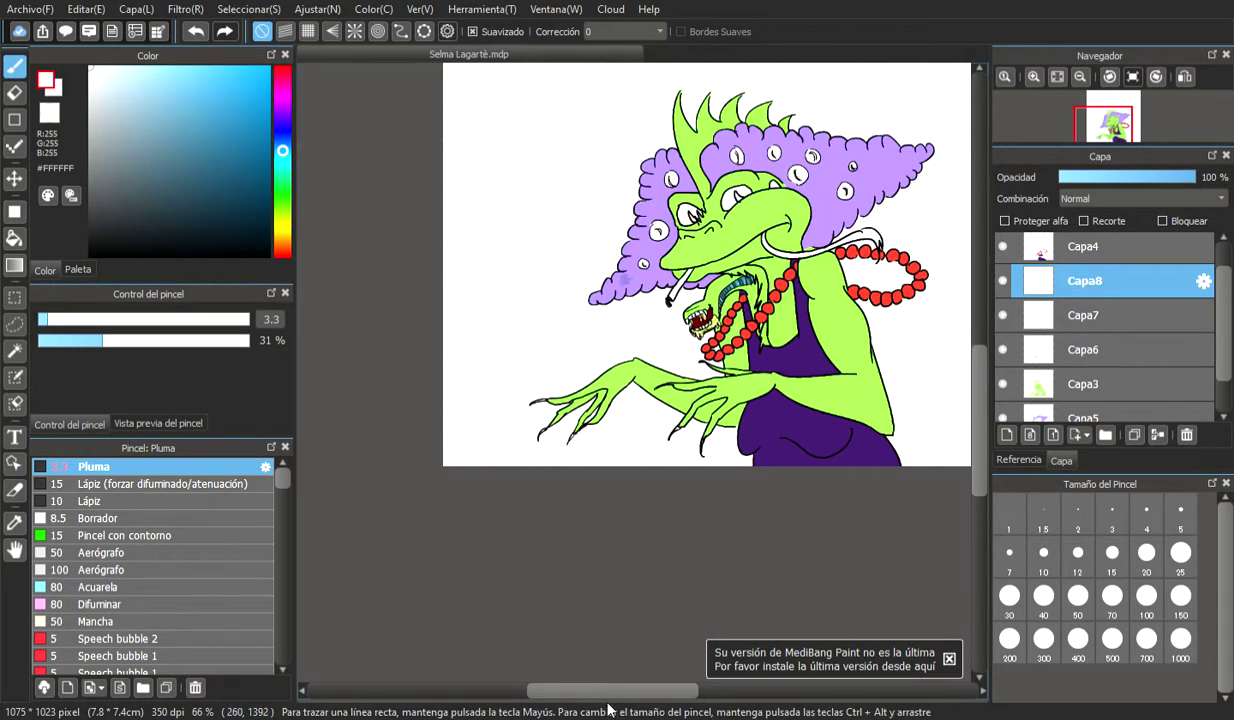
drag(612, 692, 657, 692)
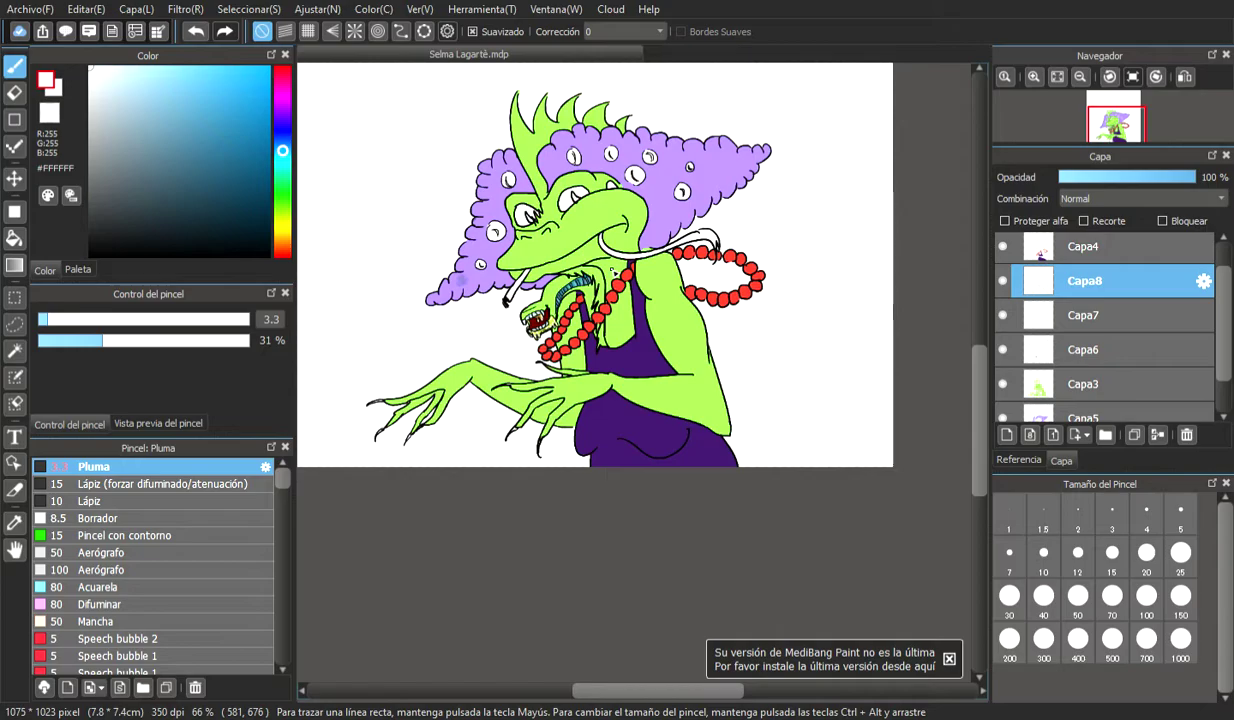
scroll(571, 263, up, 5)
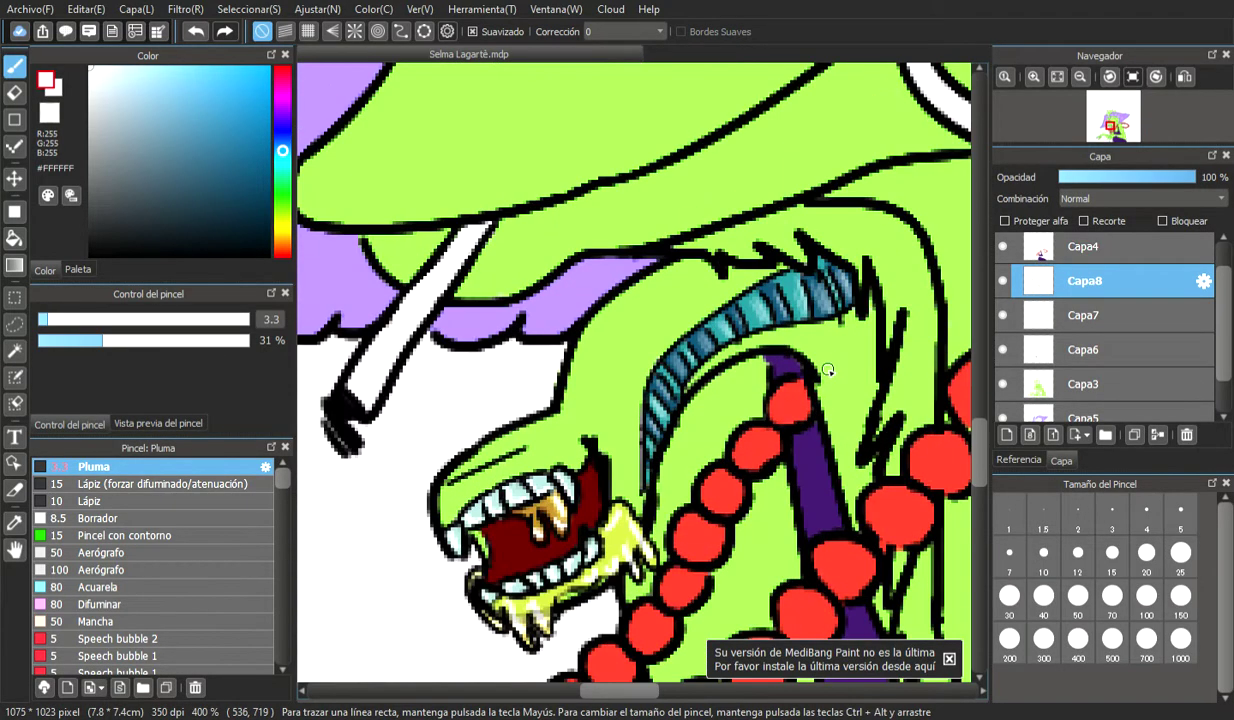
scroll(833, 361, up, 1)
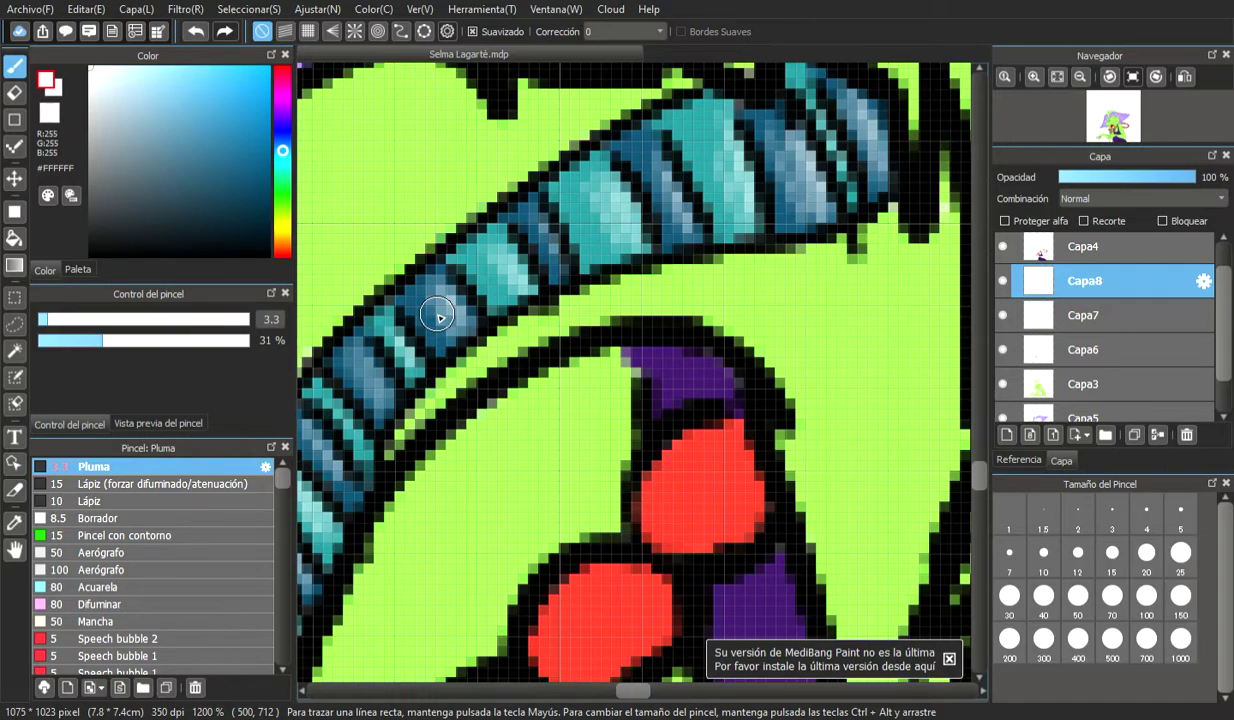
scroll(437, 316, down, 6)
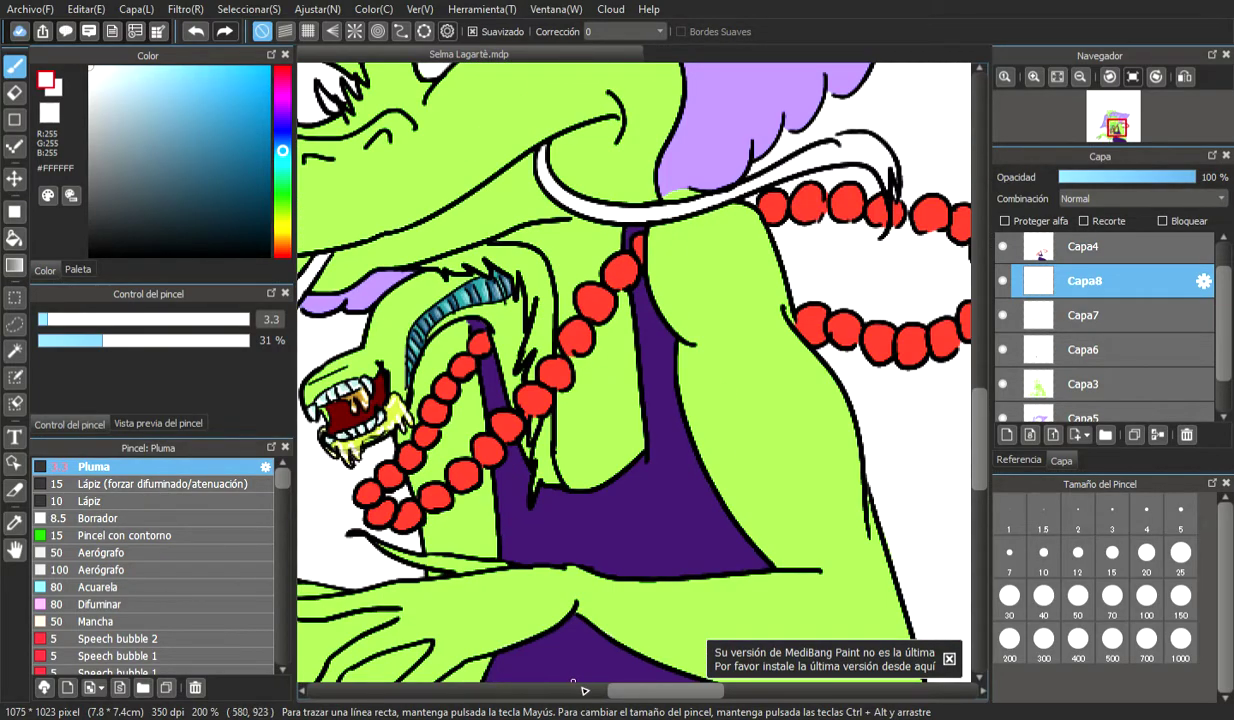
drag(634, 692, 619, 692)
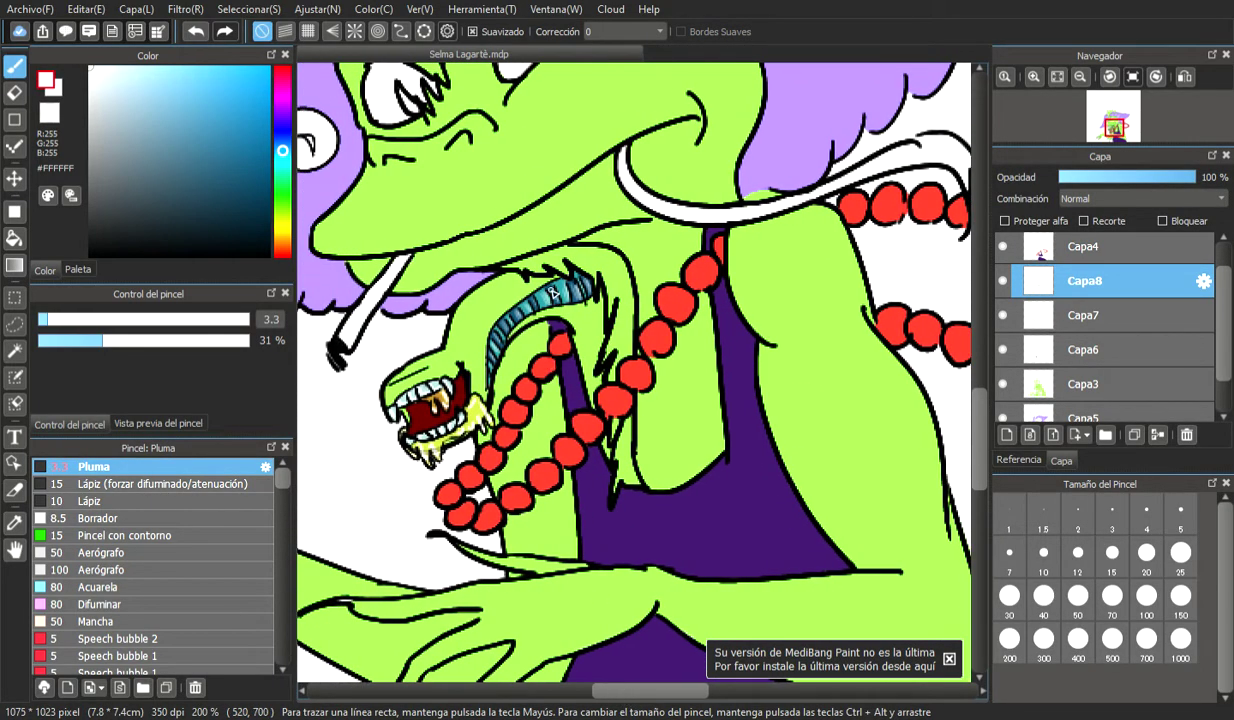
Set the brush size to 8.7, undo the test stroke on the neck skin, and make Capa3 active
scroll(492, 302, up, 2)
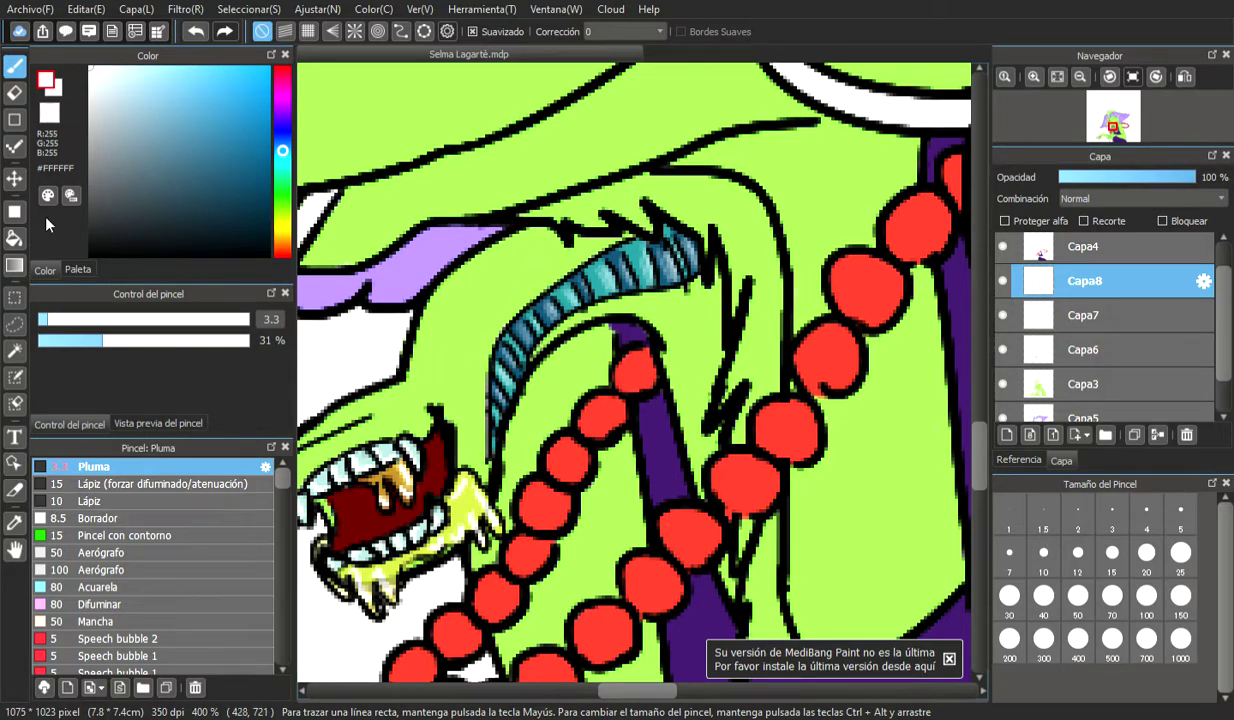
click(70, 319)
key(ctrl+z)
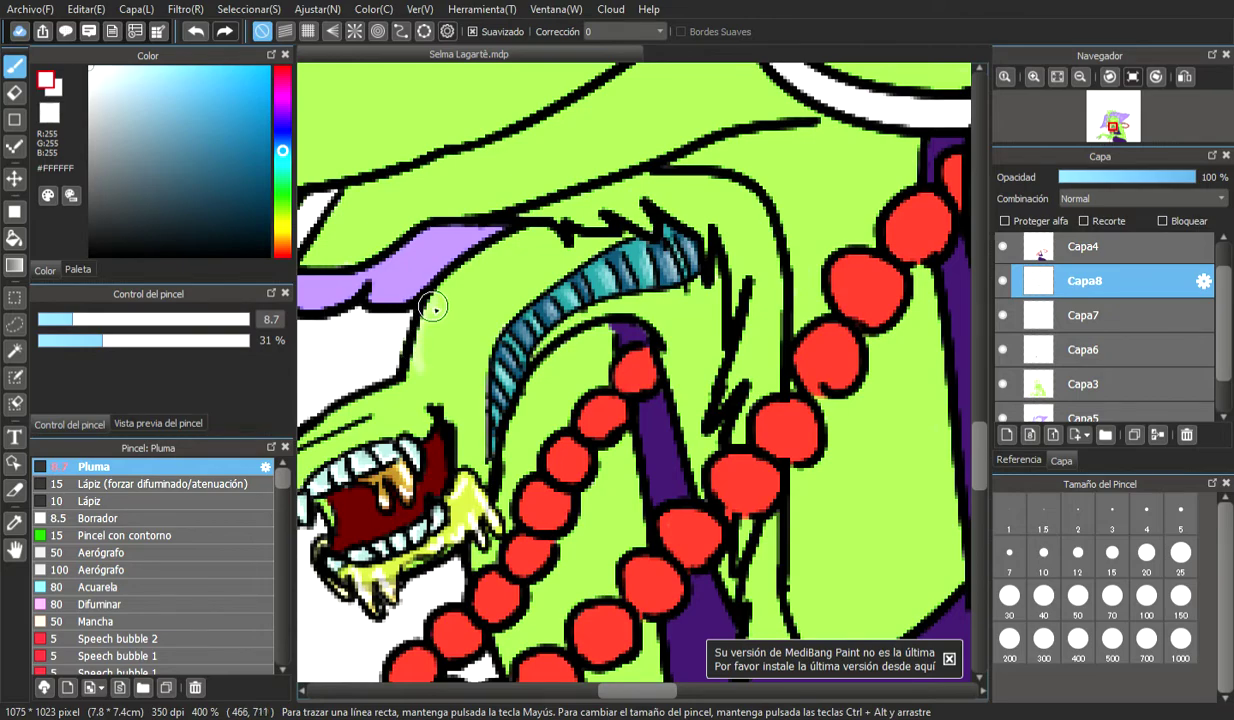
click(205, 33)
click(1075, 384)
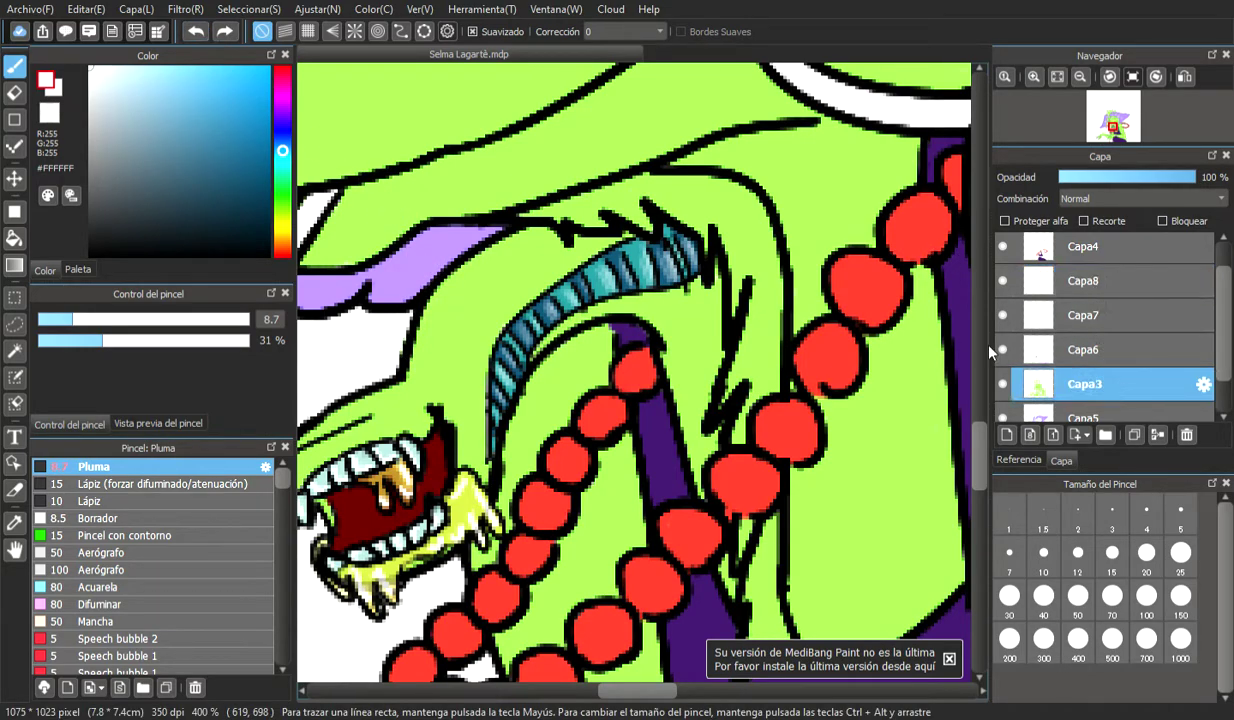
Paint white highlights on the small head's green neck, along its outline and beside the banded strip, at size 8.7 and 31% opacity
mouse_move(436, 373)
mouse_down()
mouse_move(417, 326)
mouse_move(454, 276)
mouse_up()
mouse_move(425, 347)
mouse_down()
mouse_move(456, 295)
mouse_move(413, 345)
mouse_move(415, 366)
mouse_move(440, 302)
mouse_move(485, 301)
mouse_move(501, 361)
mouse_move(461, 369)
mouse_move(489, 362)
mouse_move(478, 339)
mouse_move(480, 427)
mouse_move(493, 339)
mouse_move(485, 350)
mouse_move(511, 313)
mouse_move(615, 237)
mouse_move(527, 256)
mouse_up()
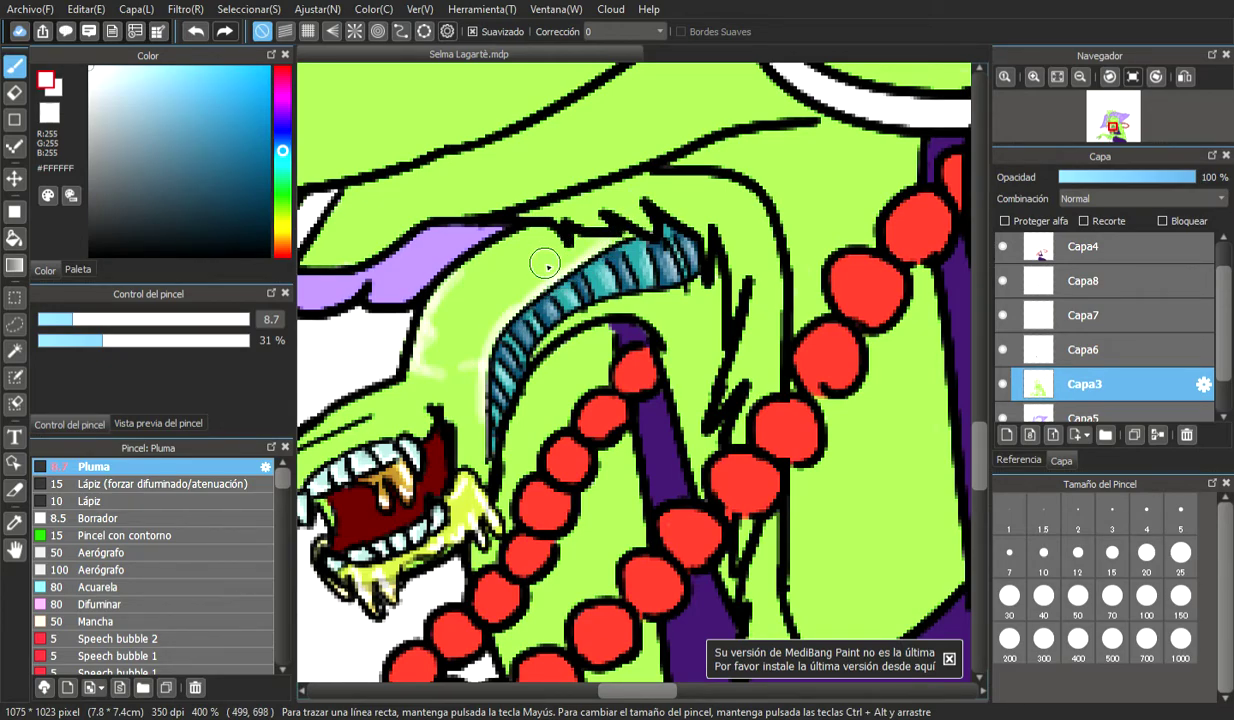
mouse_move(450, 383)
mouse_down()
mouse_move(486, 332)
mouse_move(466, 322)
mouse_move(484, 349)
mouse_move(470, 324)
mouse_move(494, 343)
mouse_move(476, 330)
mouse_move(462, 339)
mouse_move(488, 348)
mouse_move(515, 284)
mouse_move(488, 302)
mouse_up()
Add soft white streaks across the green neck skin at 17% opacity, reducing the brush size from 8.7 to 3.3
drag(80, 342, 73, 341)
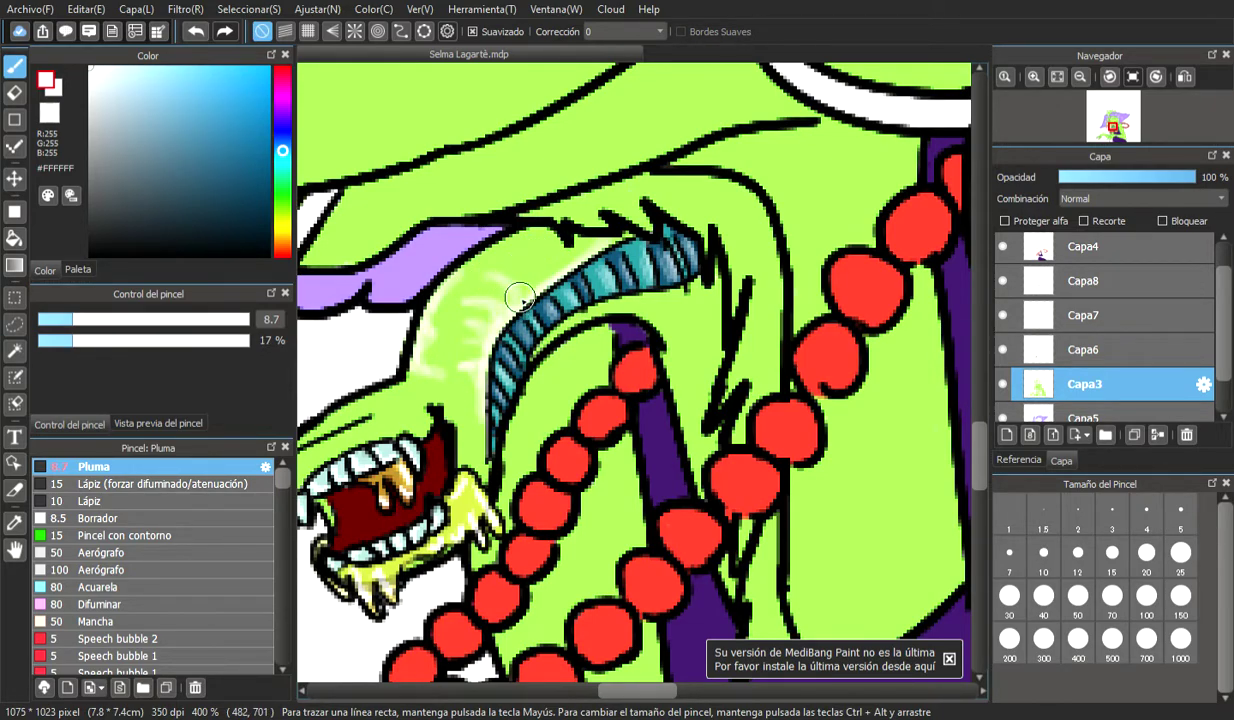
mouse_move(510, 284)
mouse_down()
mouse_move(541, 278)
mouse_move(504, 301)
mouse_move(534, 276)
mouse_move(514, 261)
mouse_move(542, 285)
mouse_move(517, 260)
mouse_move(526, 287)
mouse_move(507, 246)
mouse_move(544, 279)
mouse_move(522, 286)
mouse_move(571, 241)
mouse_move(573, 262)
mouse_move(549, 237)
mouse_move(552, 278)
mouse_move(543, 234)
mouse_move(554, 266)
mouse_move(581, 258)
mouse_move(589, 237)
mouse_move(522, 290)
mouse_move(532, 268)
mouse_move(577, 260)
mouse_move(551, 251)
mouse_move(522, 285)
mouse_up()
drag(70, 320, 46, 319)
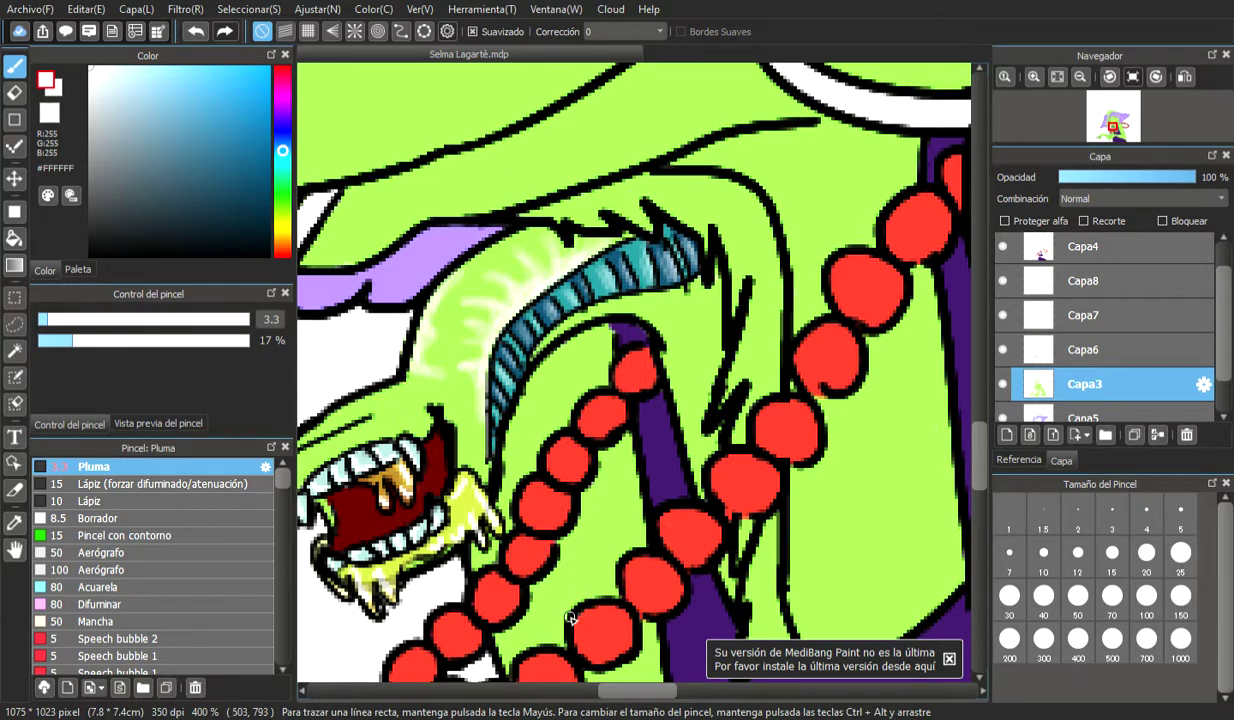
drag(662, 692, 655, 692)
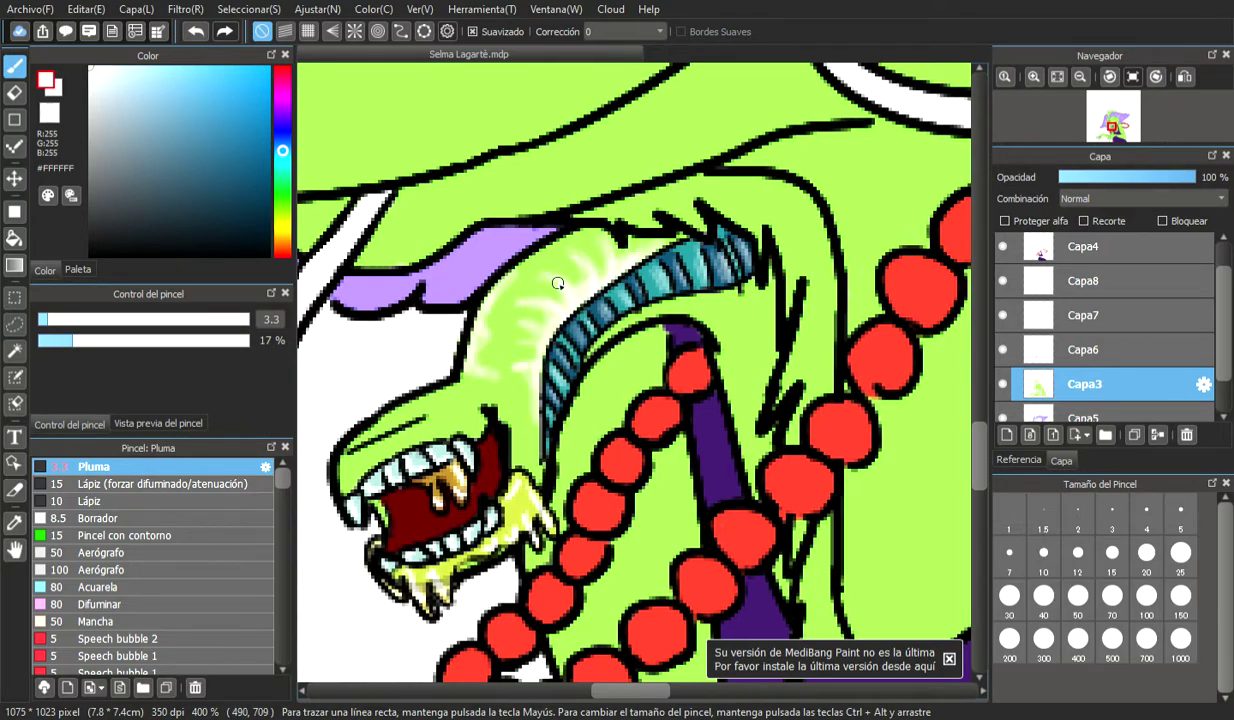
Refine the neck highlights with fine white strokes at size 2 and 58% opacity, undoing an unwanted stroke
drag(180, 340, 222, 339)
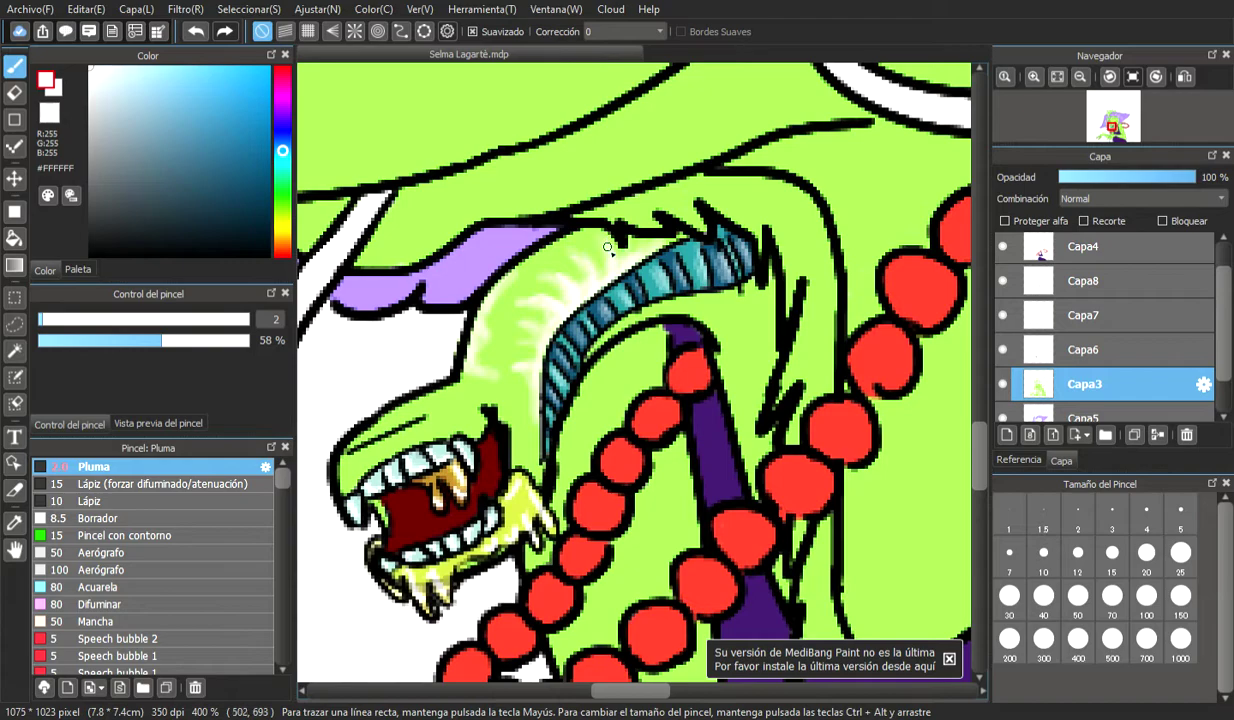
click(198, 33)
click(216, 38)
Paint white highlights on the small head's snout and around its mouth corner at size 5.3 and 39% opacity
click(72, 319)
drag(136, 346, 119, 341)
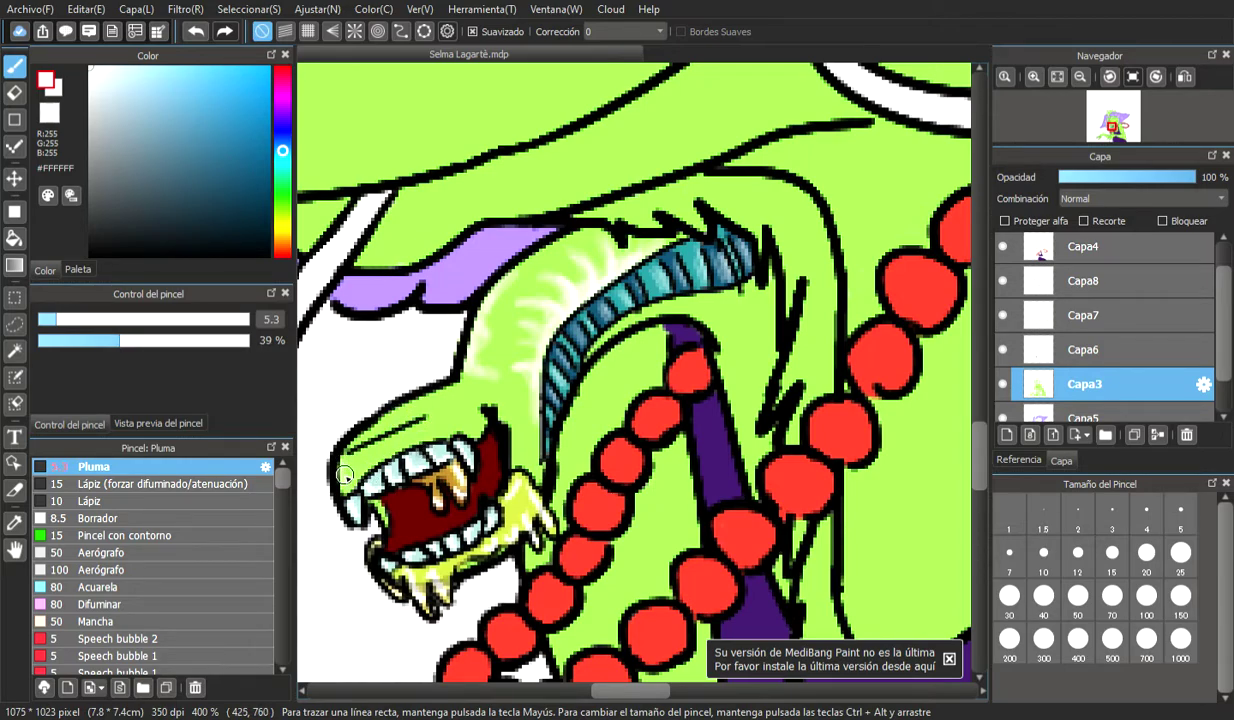
mouse_move(402, 445)
mouse_down()
mouse_move(402, 432)
mouse_move(460, 435)
mouse_up()
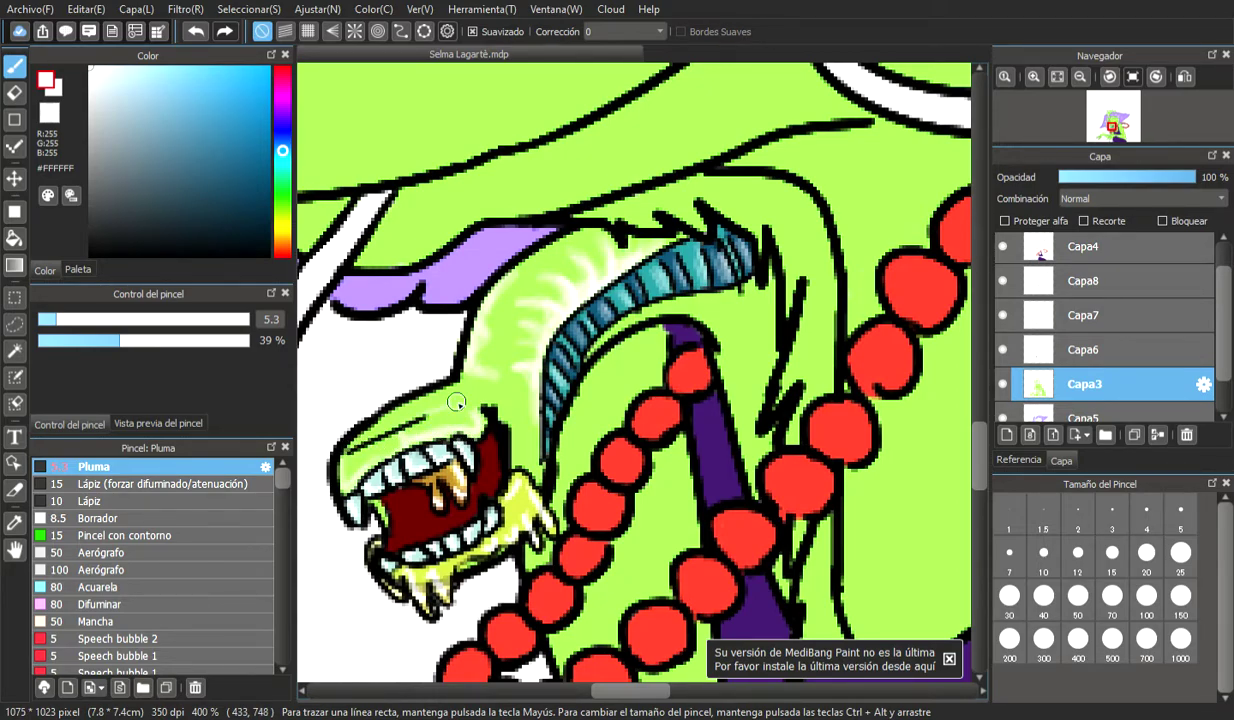
drag(384, 432, 416, 412)
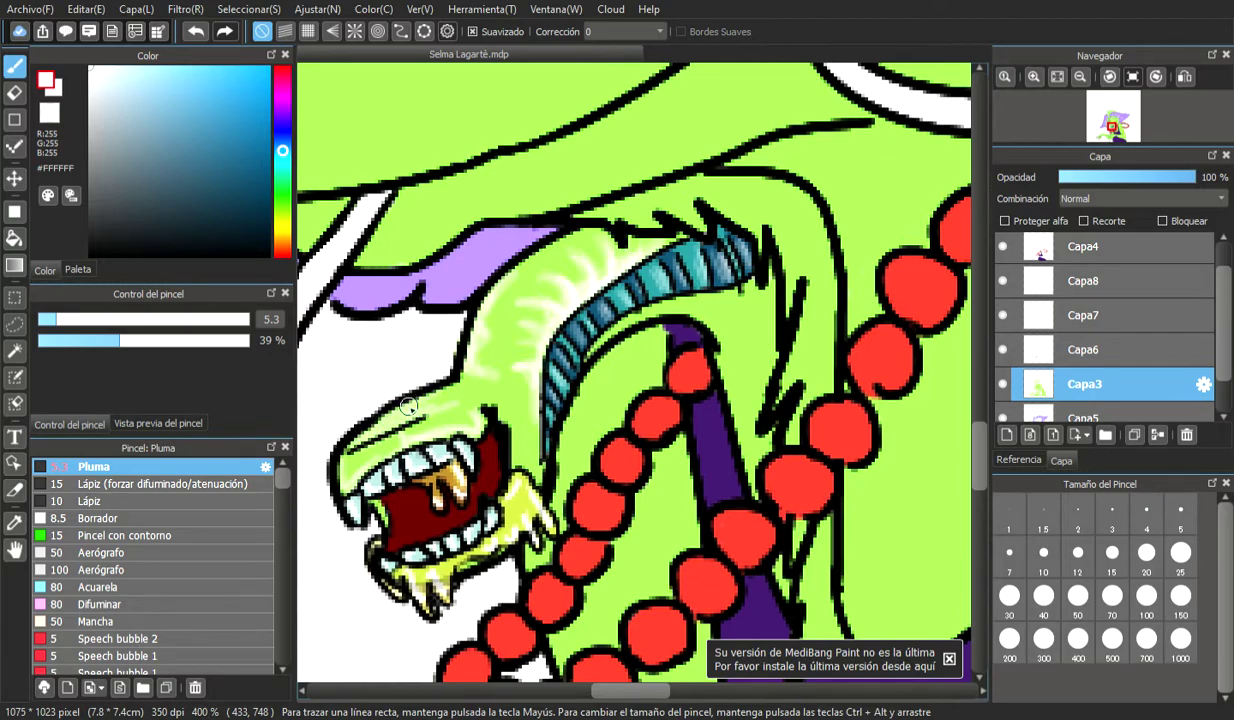
mouse_move(456, 384)
mouse_down()
mouse_move(382, 425)
mouse_move(456, 406)
mouse_move(448, 388)
mouse_up()
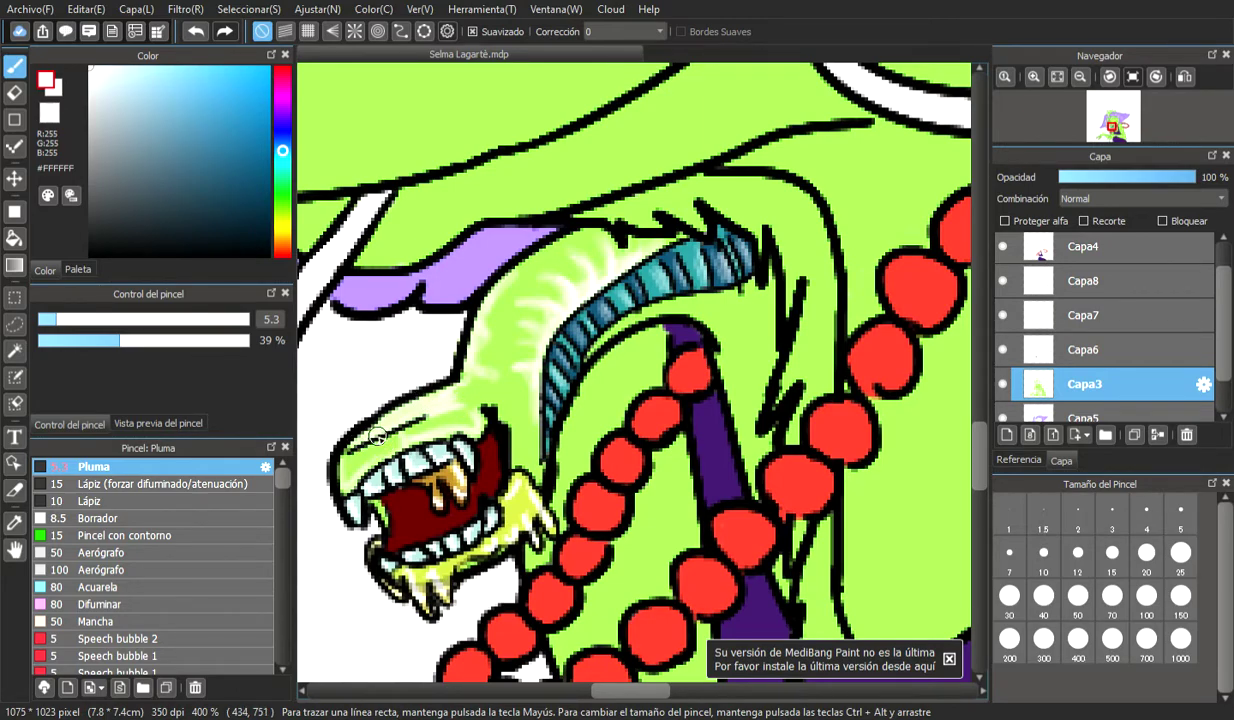
mouse_move(366, 428)
mouse_down()
mouse_move(398, 400)
mouse_move(448, 386)
mouse_up()
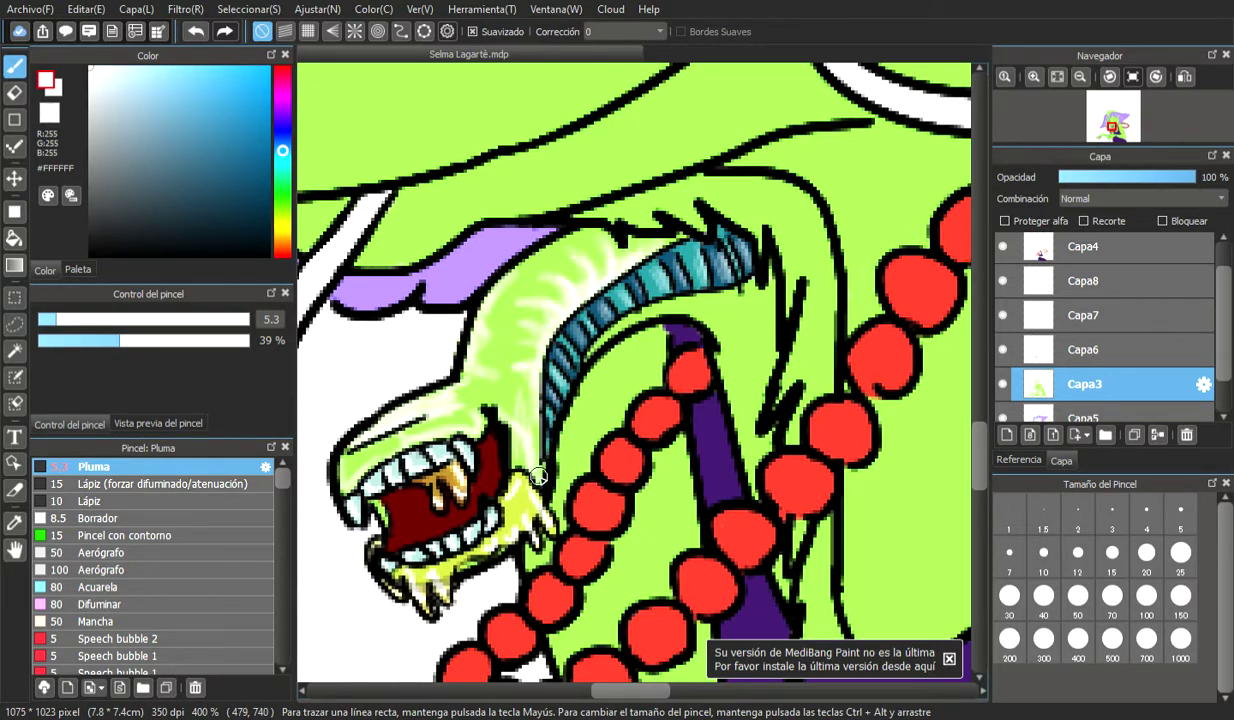
Glaze faint white over the skin between mouth corner and banded strip, stepping the size through 21, 16 and 9.5 and the opacity from 8% to 3%
click(127, 320)
drag(127, 334, 84, 339)
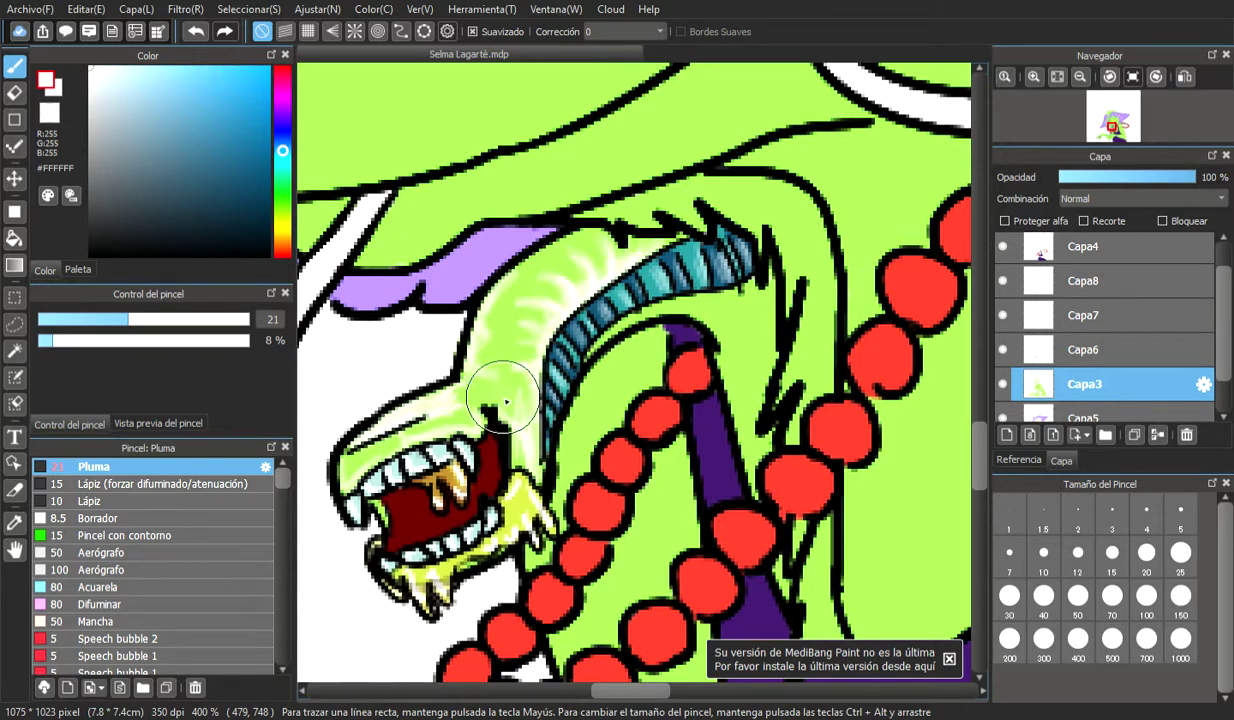
drag(118, 321, 104, 320)
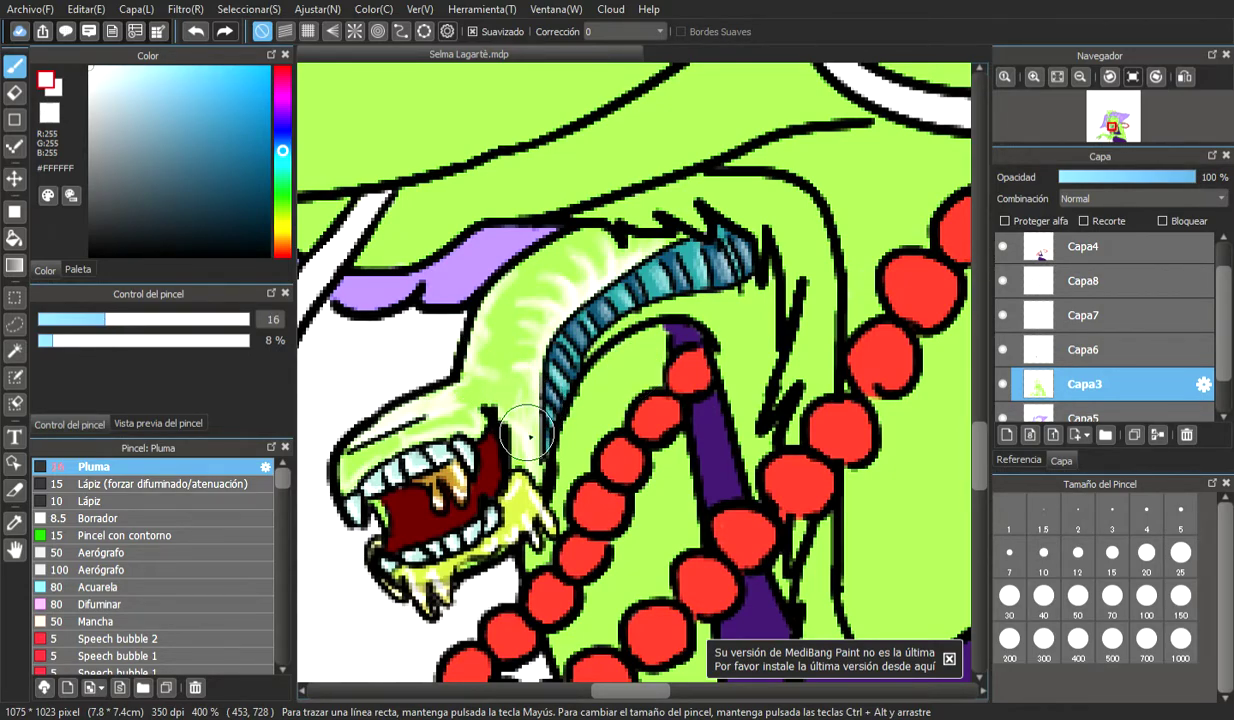
mouse_move(517, 432)
mouse_down()
mouse_move(516, 465)
mouse_move(515, 399)
mouse_up()
drag(104, 320, 75, 322)
mouse_move(530, 448)
mouse_down()
mouse_move(522, 456)
mouse_move(533, 436)
mouse_up()
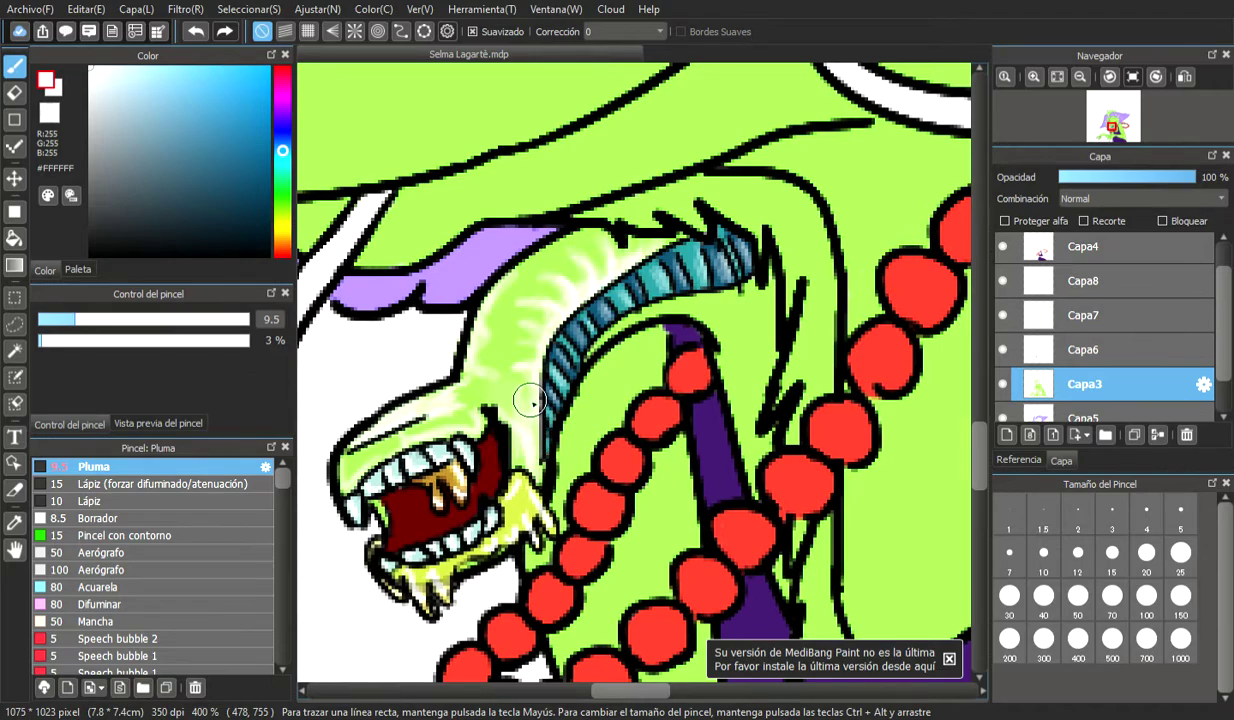
Lighten the neck and snout skin with white strokes at size 4.1 and 27% opacity, followed by size 12.4 and 18% opacity
mouse_move(72, 320)
mouse_down()
mouse_move(97, 319)
mouse_move(61, 320)
mouse_up()
mouse_move(71, 348)
mouse_down()
mouse_move(92, 341)
mouse_move(52, 319)
mouse_up()
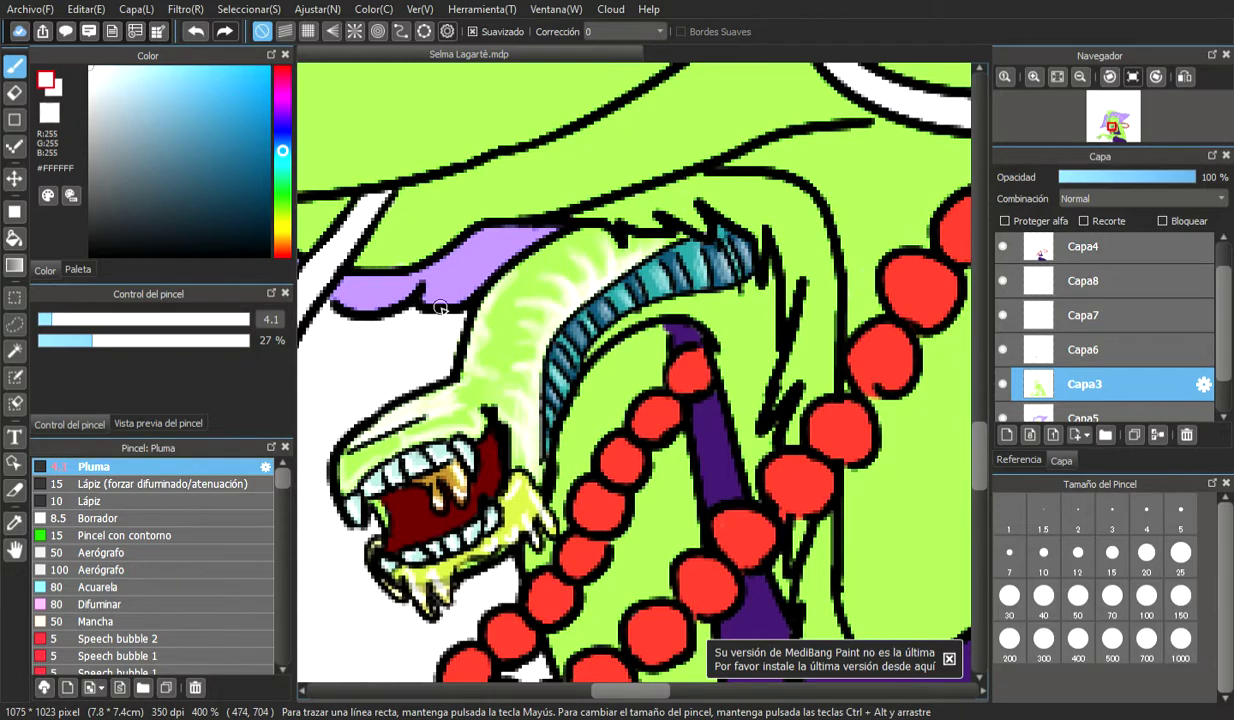
click(88, 319)
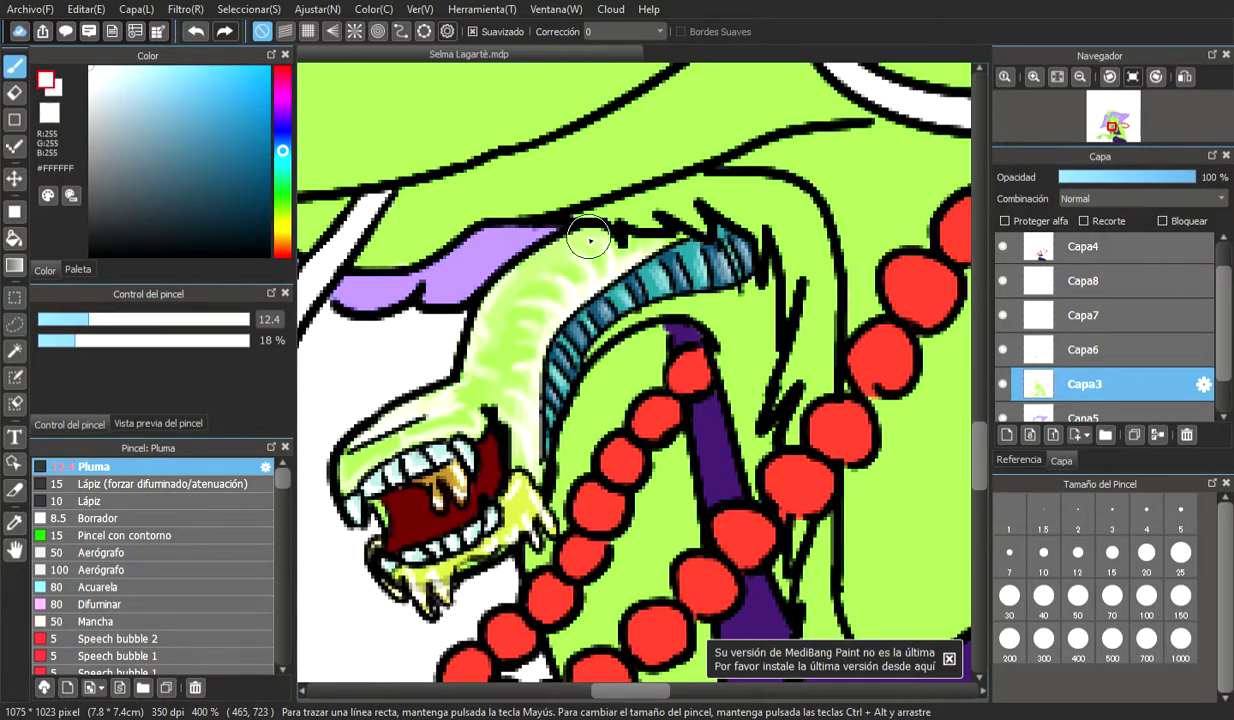
mouse_move(485, 394)
mouse_down()
mouse_move(515, 301)
mouse_move(543, 260)
mouse_move(597, 258)
mouse_move(604, 266)
mouse_move(558, 283)
mouse_move(551, 303)
mouse_move(522, 297)
mouse_move(498, 369)
mouse_up()
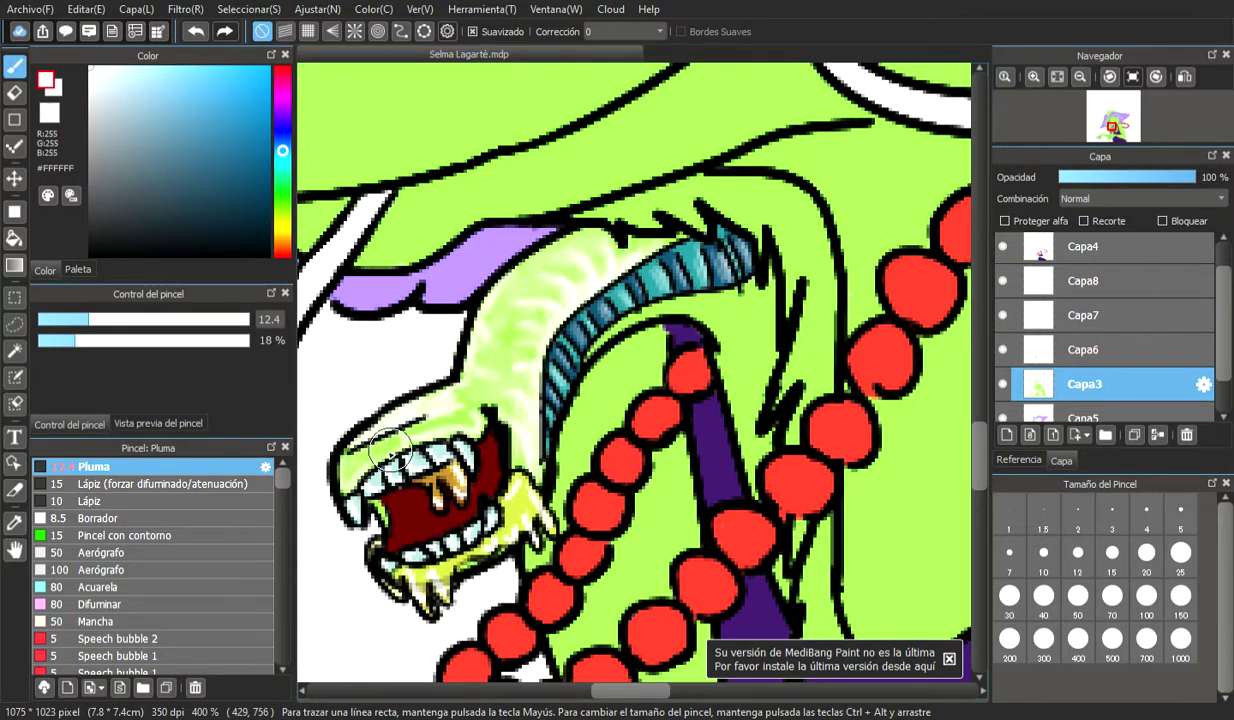
Paint white highlights on the small head's neck skin beneath and behind the banded strip, adjusting brush size and opacity between strokes
mouse_move(641, 322)
mouse_down()
mouse_move(680, 293)
mouse_move(696, 313)
mouse_move(755, 326)
mouse_up()
click(63, 326)
drag(79, 343, 112, 342)
drag(605, 341, 638, 319)
mouse_move(721, 311)
mouse_down()
mouse_move(753, 306)
mouse_move(710, 307)
mouse_move(743, 300)
mouse_move(717, 309)
mouse_move(761, 328)
mouse_move(723, 334)
mouse_move(782, 325)
mouse_move(725, 338)
mouse_move(744, 380)
mouse_move(725, 345)
mouse_up()
Spread soft white over the neck base behind the banded strip at size 20 and 12% opacity, then set size 6.6 and 35% opacity
click(95, 343)
drag(94, 340, 86, 340)
click(160, 318)
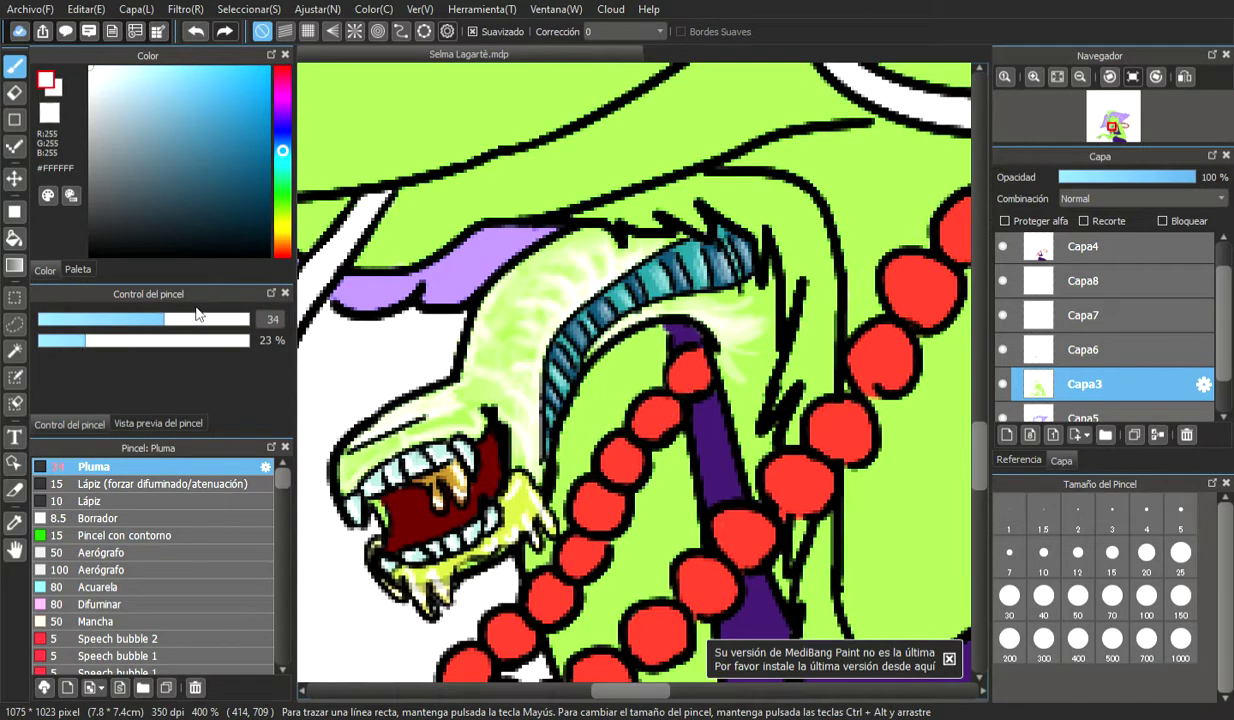
click(98, 319)
click(92, 320)
mouse_move(728, 345)
mouse_down()
mouse_move(744, 368)
mouse_move(766, 332)
mouse_move(744, 317)
mouse_move(735, 235)
mouse_up()
click(62, 338)
click(122, 315)
drag(714, 370, 748, 426)
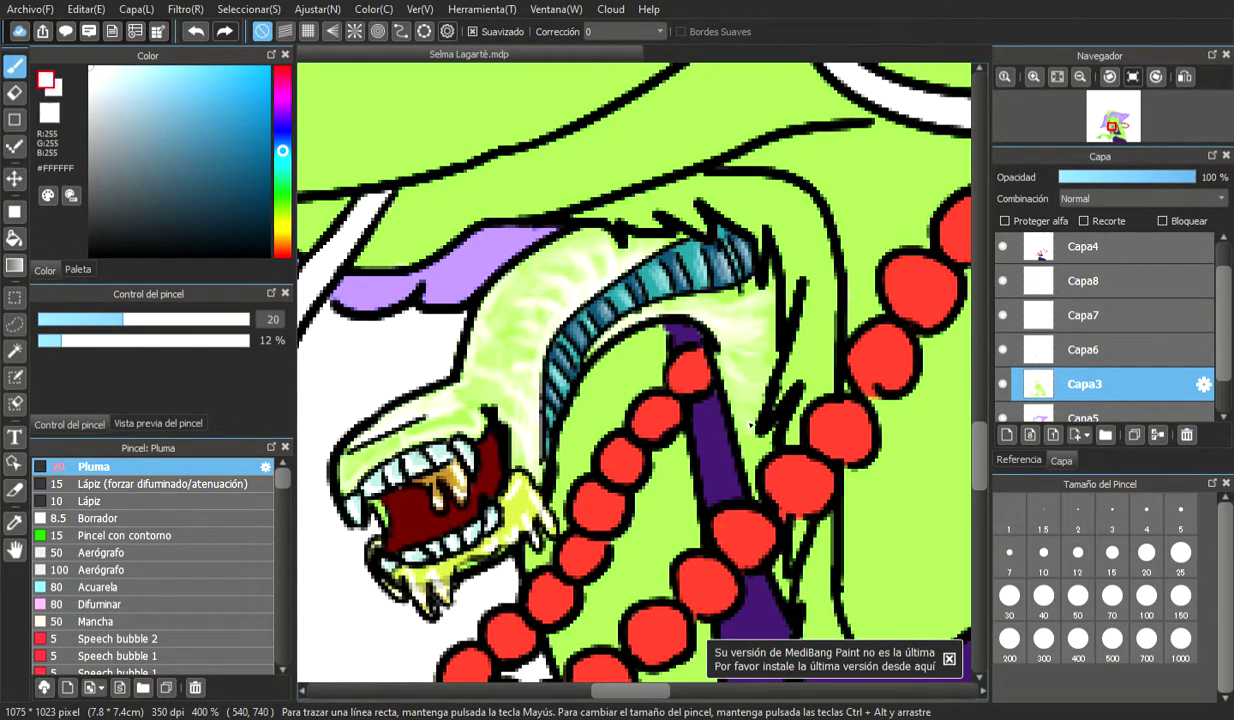
mouse_move(106, 323)
mouse_down()
mouse_move(63, 320)
mouse_move(110, 340)
mouse_up()
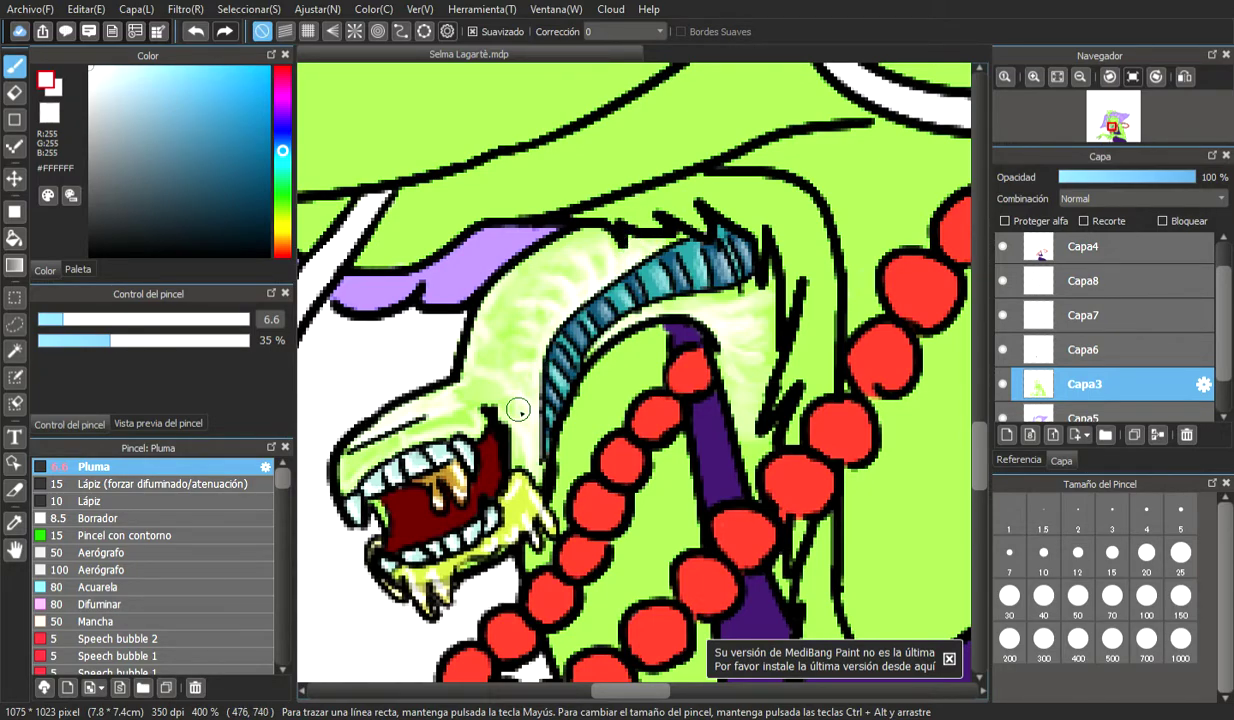
Sample the green of the small head's neck and darken it to #628F3A for brush shading
scroll(518, 410, down, 2)
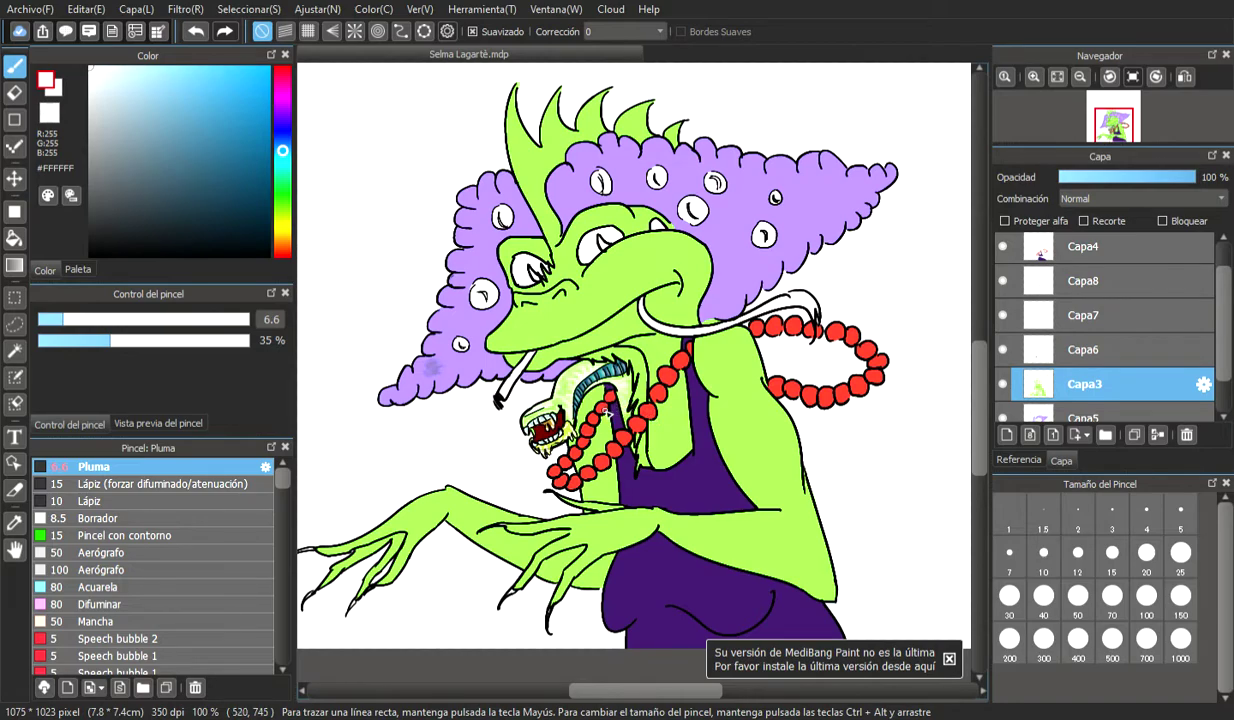
scroll(605, 412, up, 2)
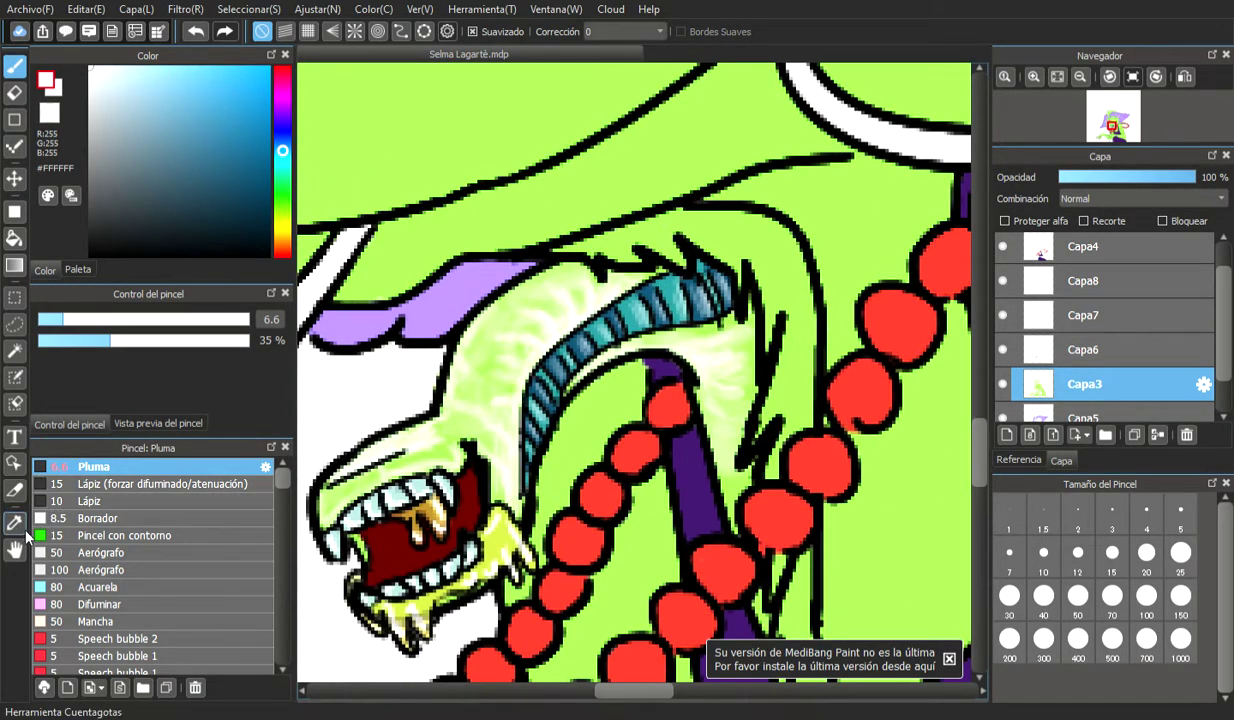
click(24, 528)
click(552, 279)
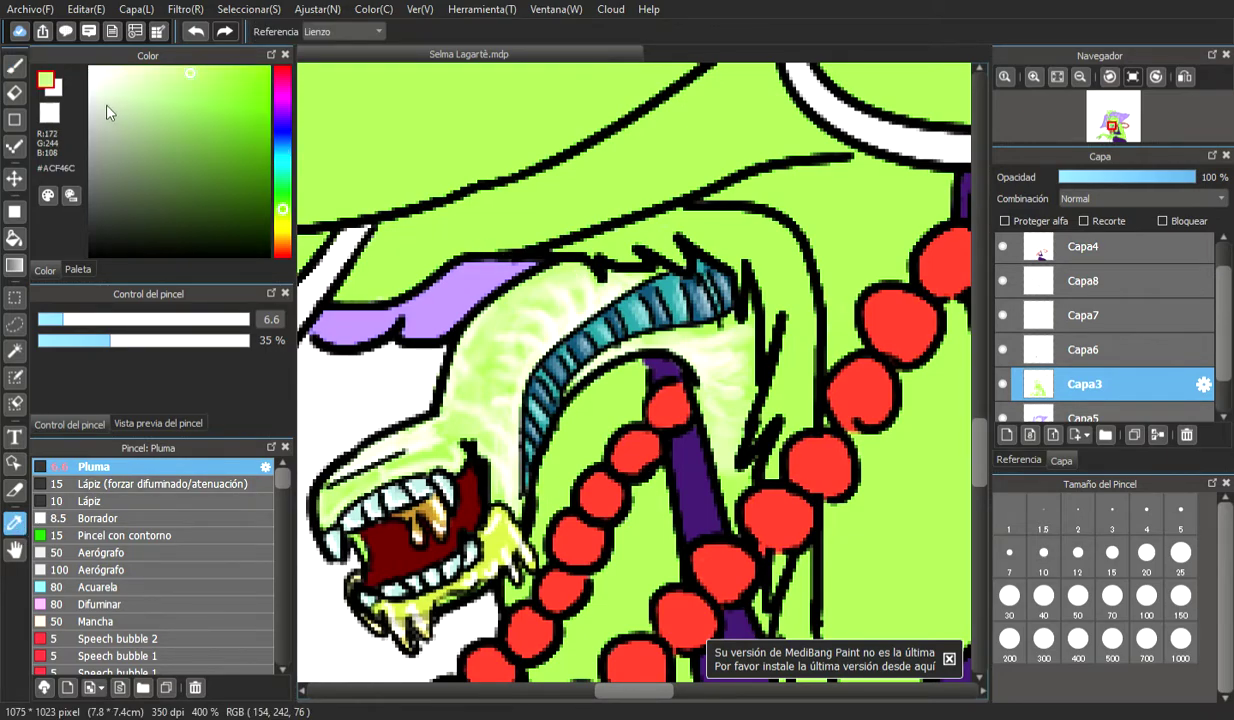
click(196, 150)
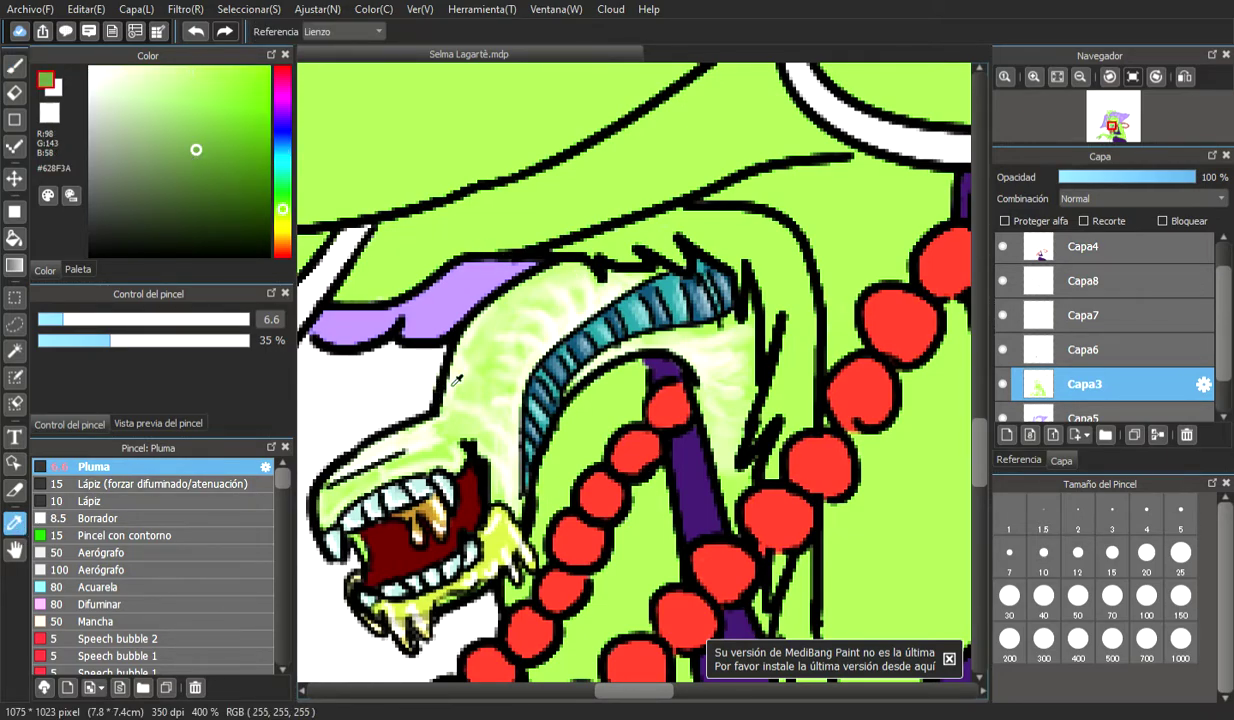
click(15, 67)
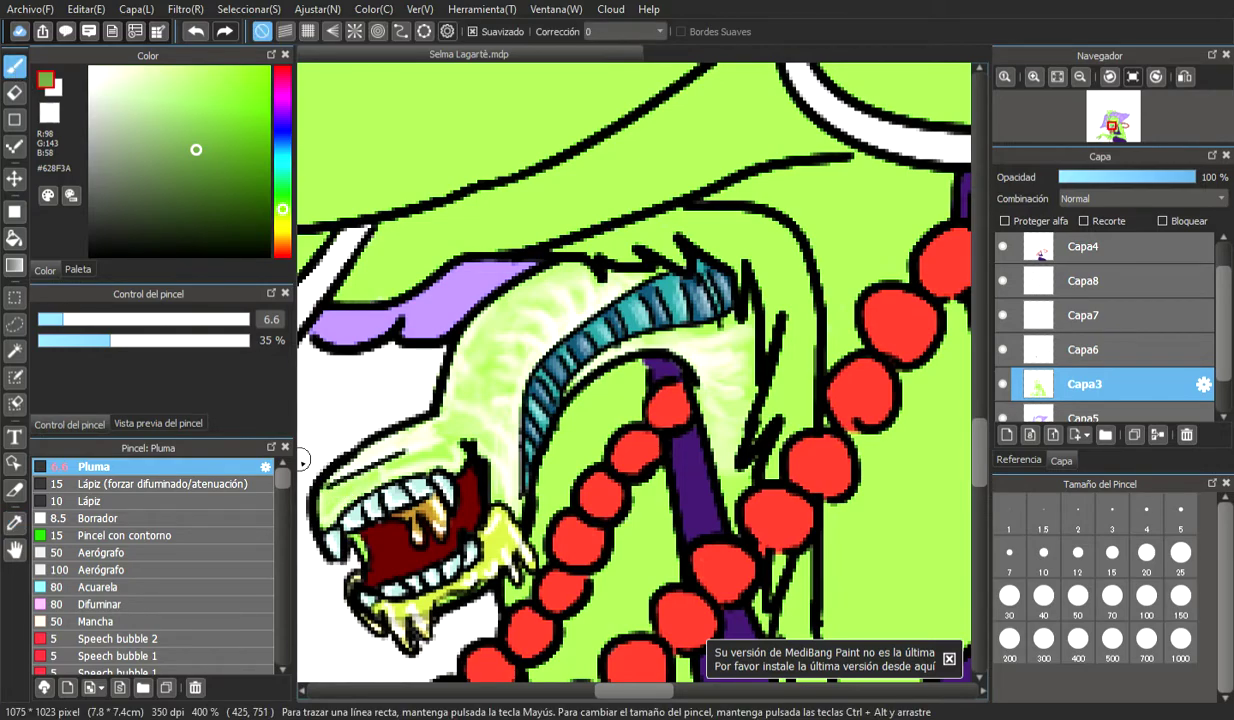
Shade the snout and neck with the Watercolor brush at size 3.5 and 31% opacity, changing to size 8 and 20%, followed by size 2.7
click(203, 586)
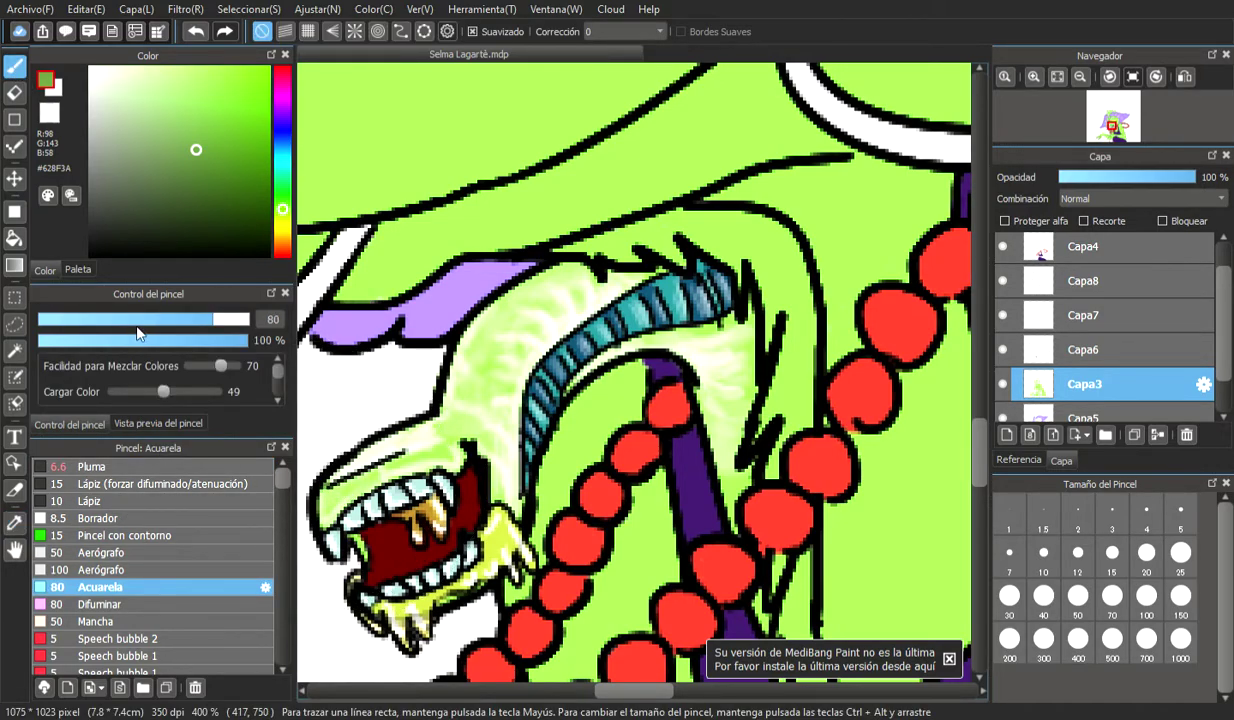
click(50, 320)
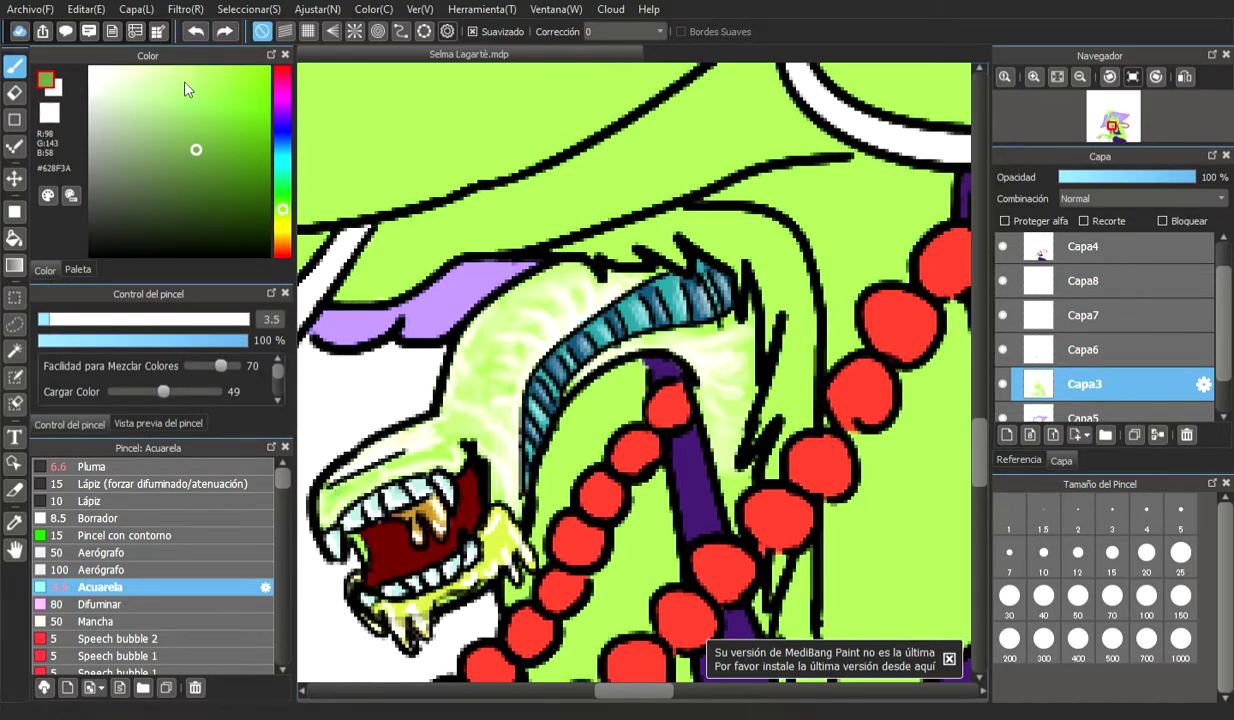
click(102, 340)
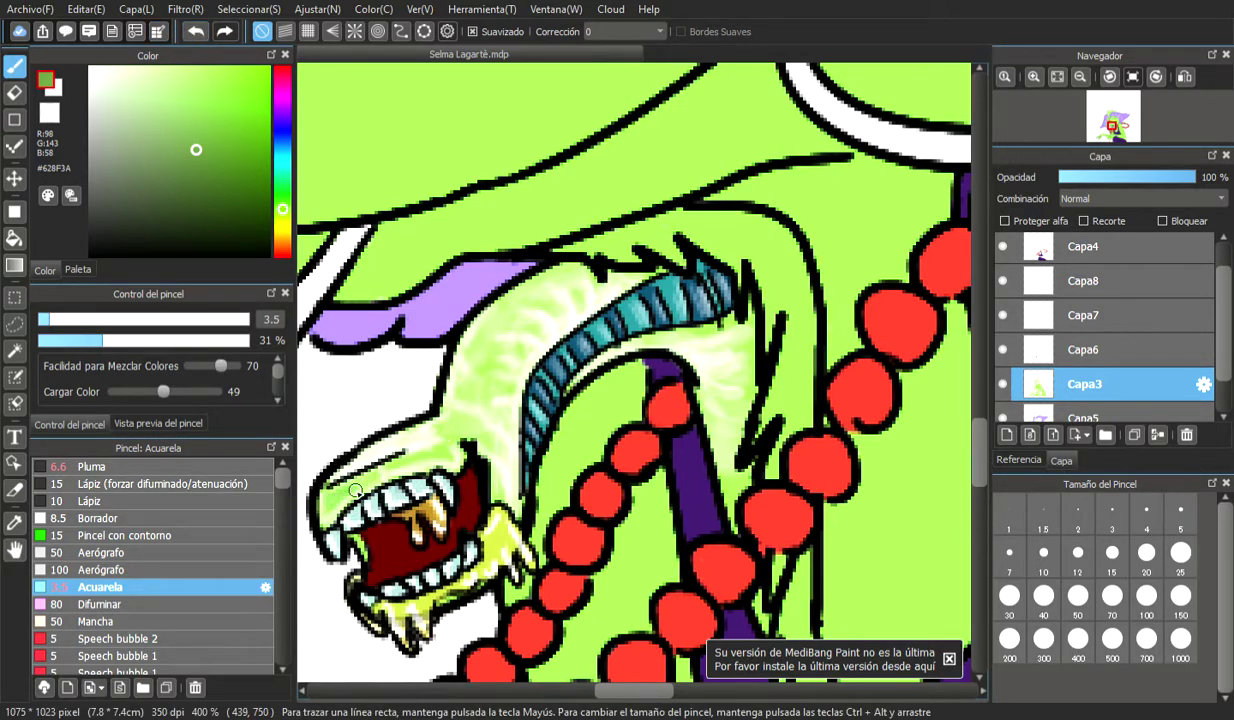
click(81, 340)
click(68, 319)
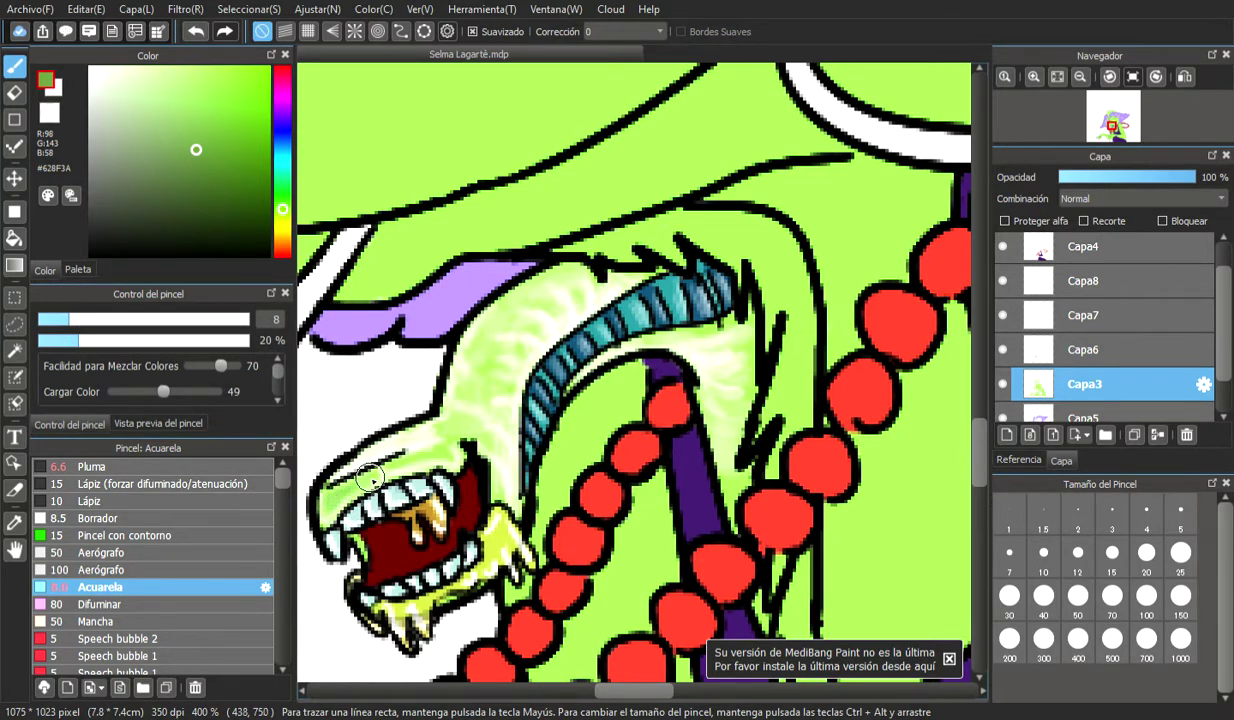
click(43, 319)
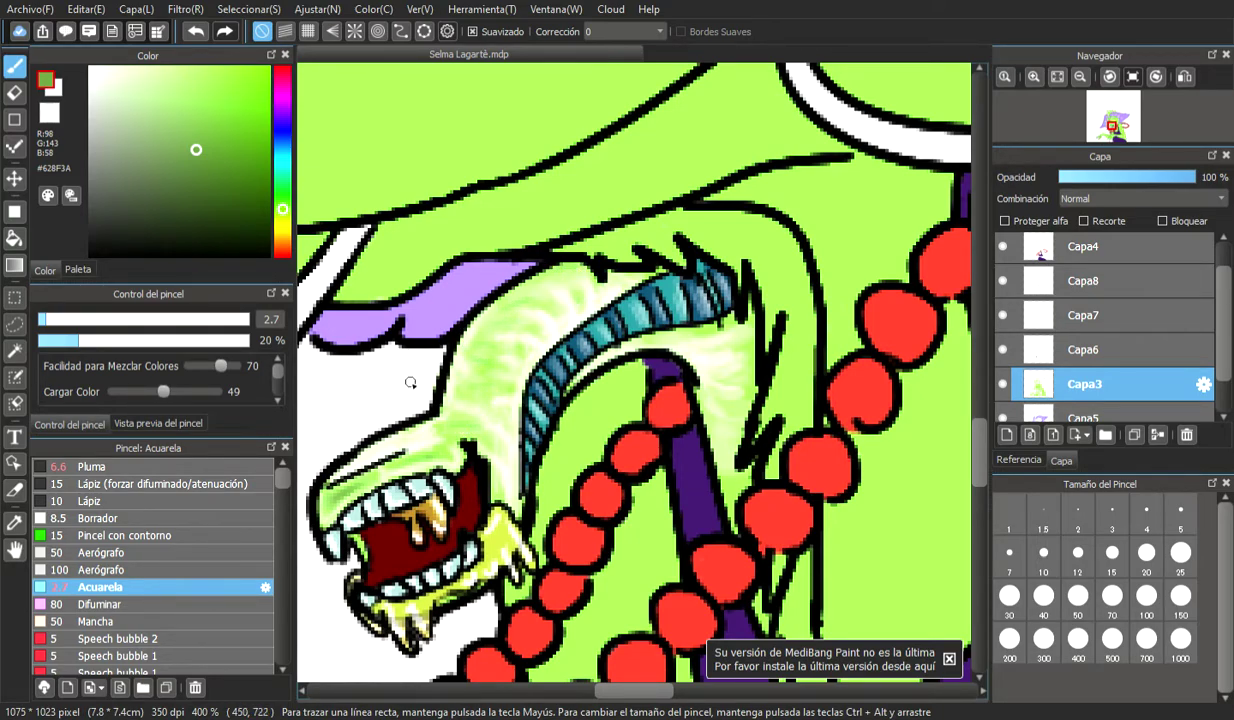
Glaze faint green shading over the neck and its base at 8% opacity, using sizes 10.3 and 3.9
click(65, 317)
drag(65, 338, 53, 338)
click(77, 316)
mouse_move(450, 426)
mouse_down()
mouse_move(490, 418)
mouse_move(478, 395)
mouse_move(498, 382)
mouse_move(470, 390)
mouse_move(504, 372)
mouse_move(474, 365)
mouse_move(500, 363)
mouse_move(483, 349)
mouse_move(529, 333)
mouse_move(534, 308)
mouse_move(511, 320)
mouse_move(543, 326)
mouse_move(547, 304)
mouse_move(515, 305)
mouse_move(580, 287)
mouse_move(562, 279)
mouse_move(589, 269)
mouse_move(637, 265)
mouse_move(691, 341)
mouse_move(739, 311)
mouse_move(725, 349)
mouse_move(711, 346)
mouse_move(753, 335)
mouse_move(758, 372)
mouse_up()
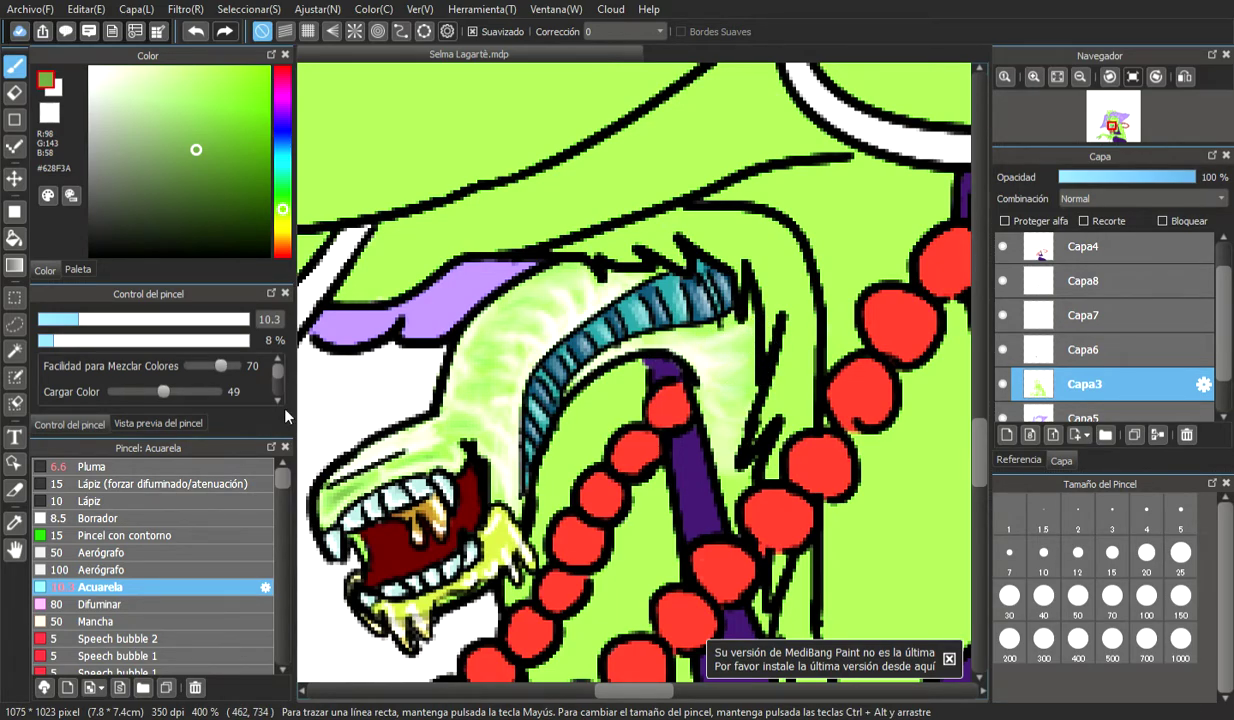
click(52, 319)
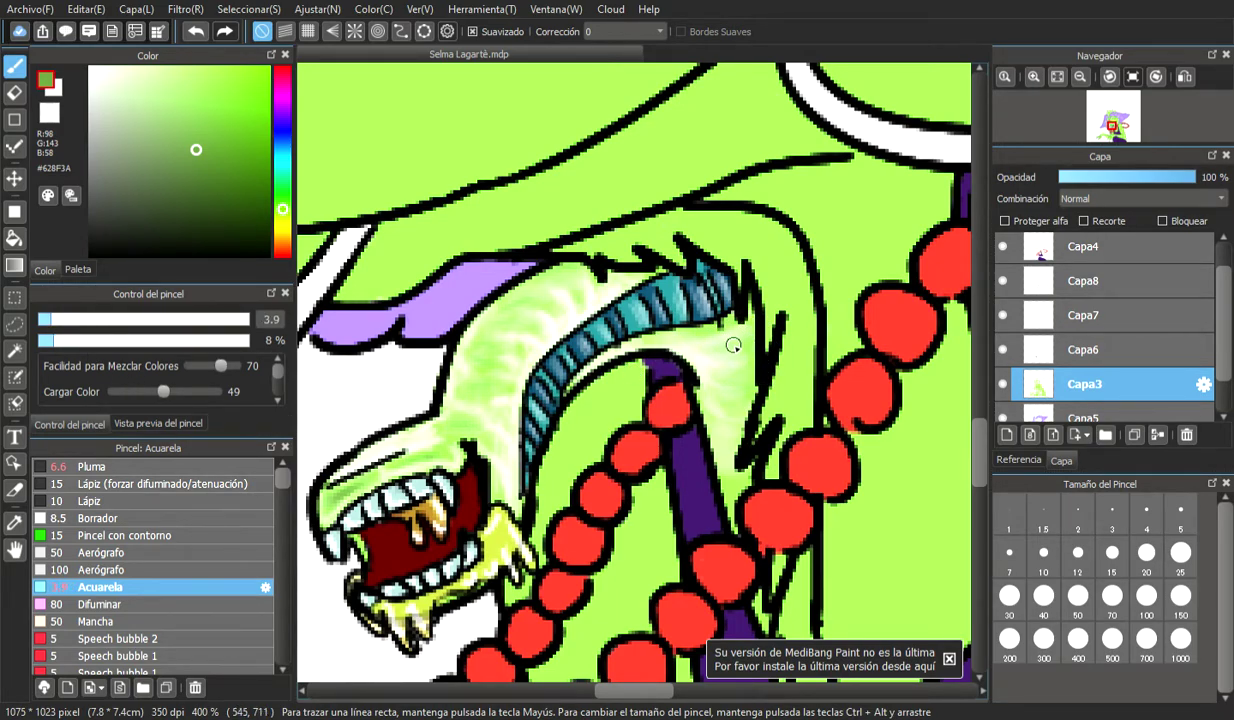
mouse_move(725, 373)
mouse_down()
mouse_move(724, 399)
mouse_move(744, 357)
mouse_move(739, 316)
mouse_move(724, 318)
mouse_up()
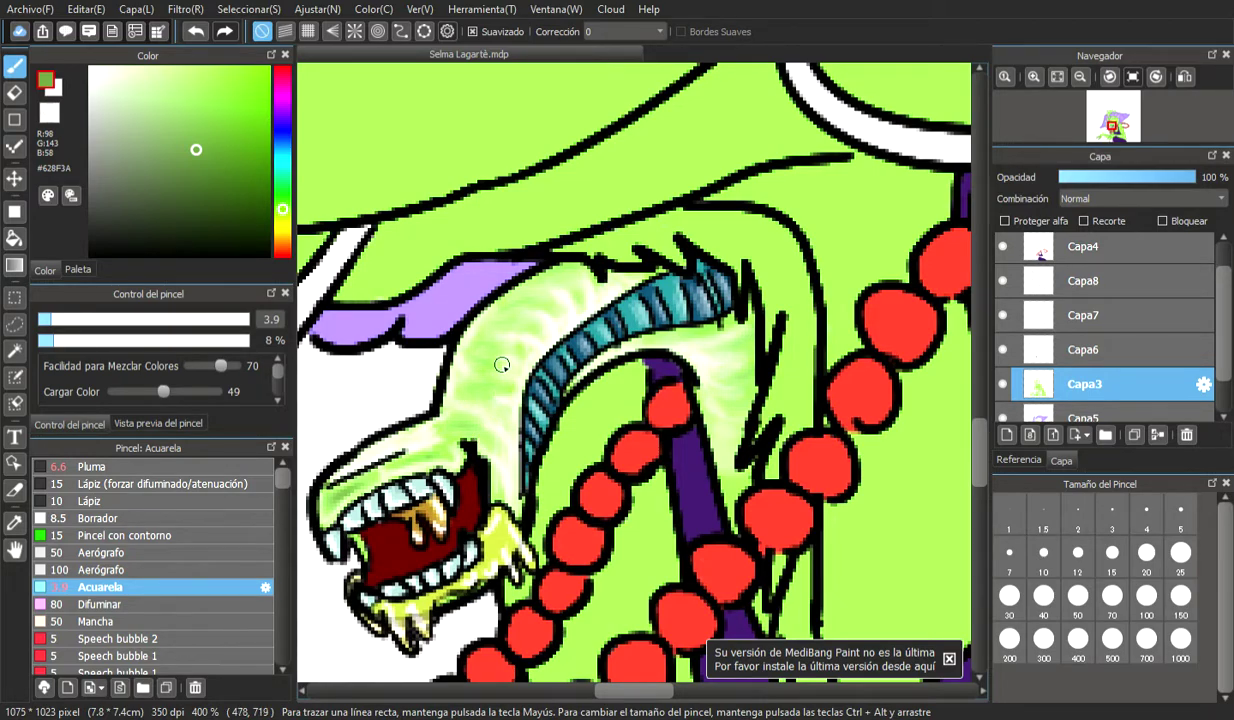
Deepen the snout, neck and neck base shading with greens #4FA108 and #459300, ending at size 3.1 and 32% opacity
click(239, 142)
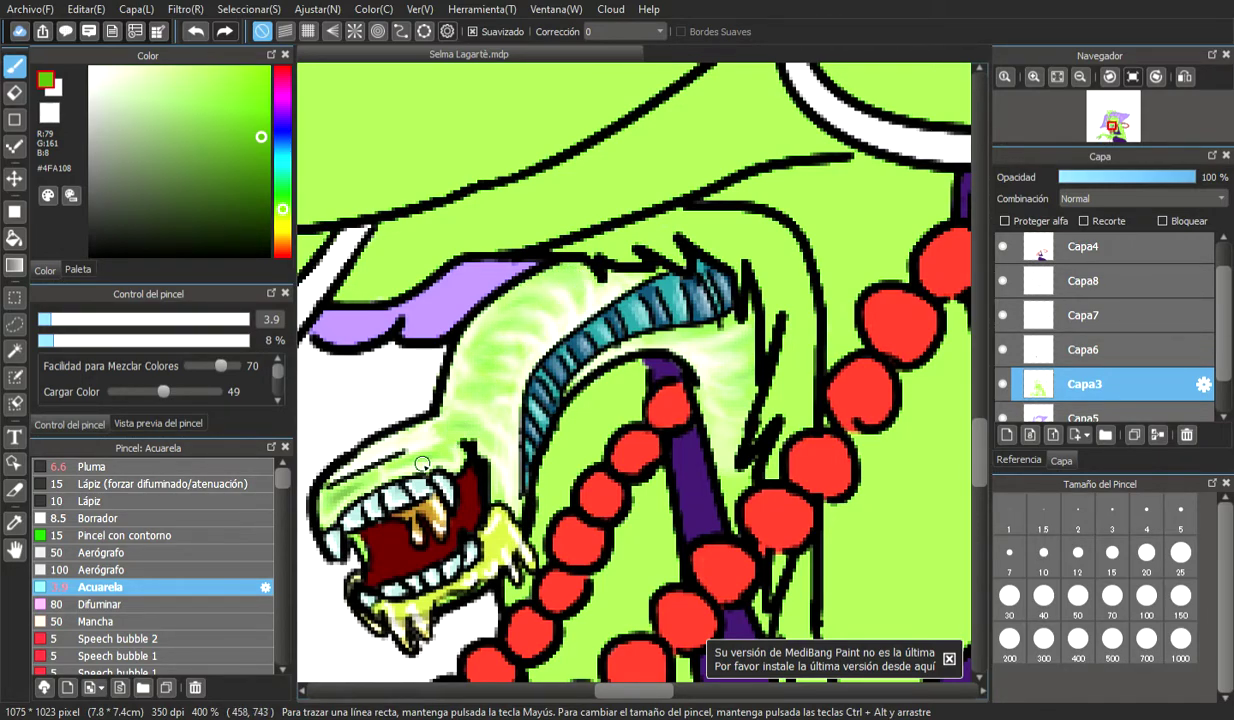
click(268, 147)
drag(55, 322, 62, 329)
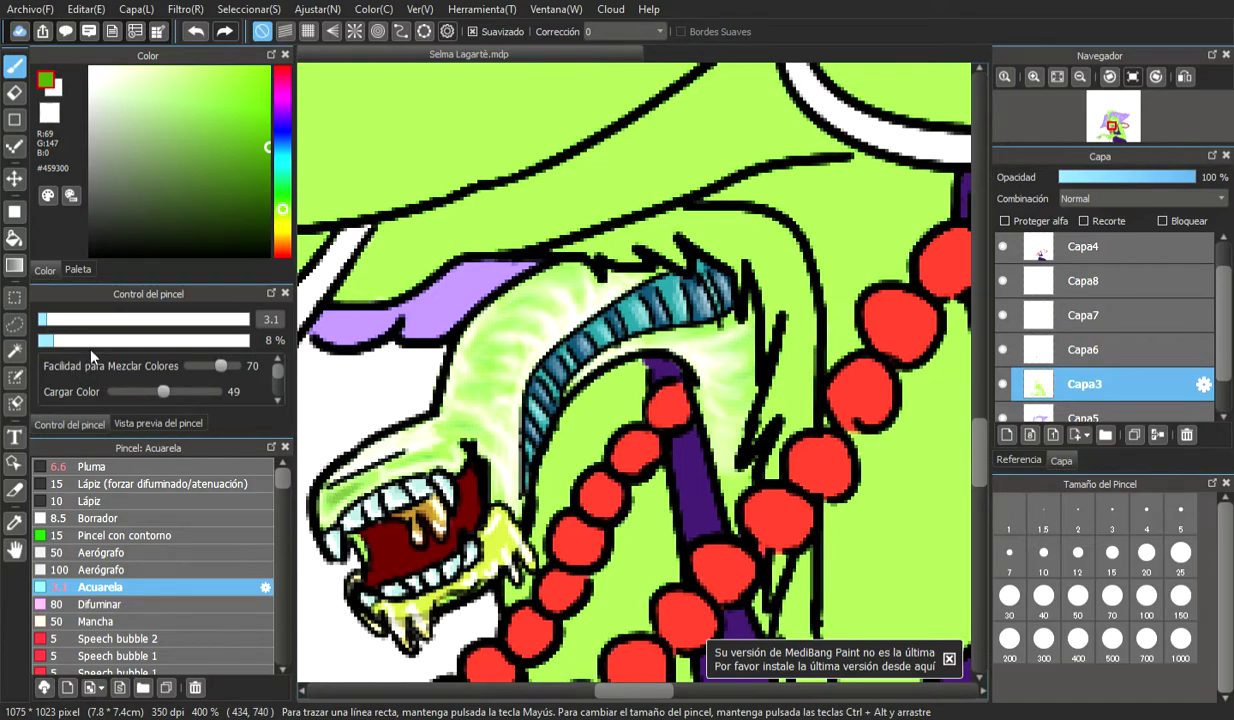
click(103, 340)
drag(433, 457, 415, 460)
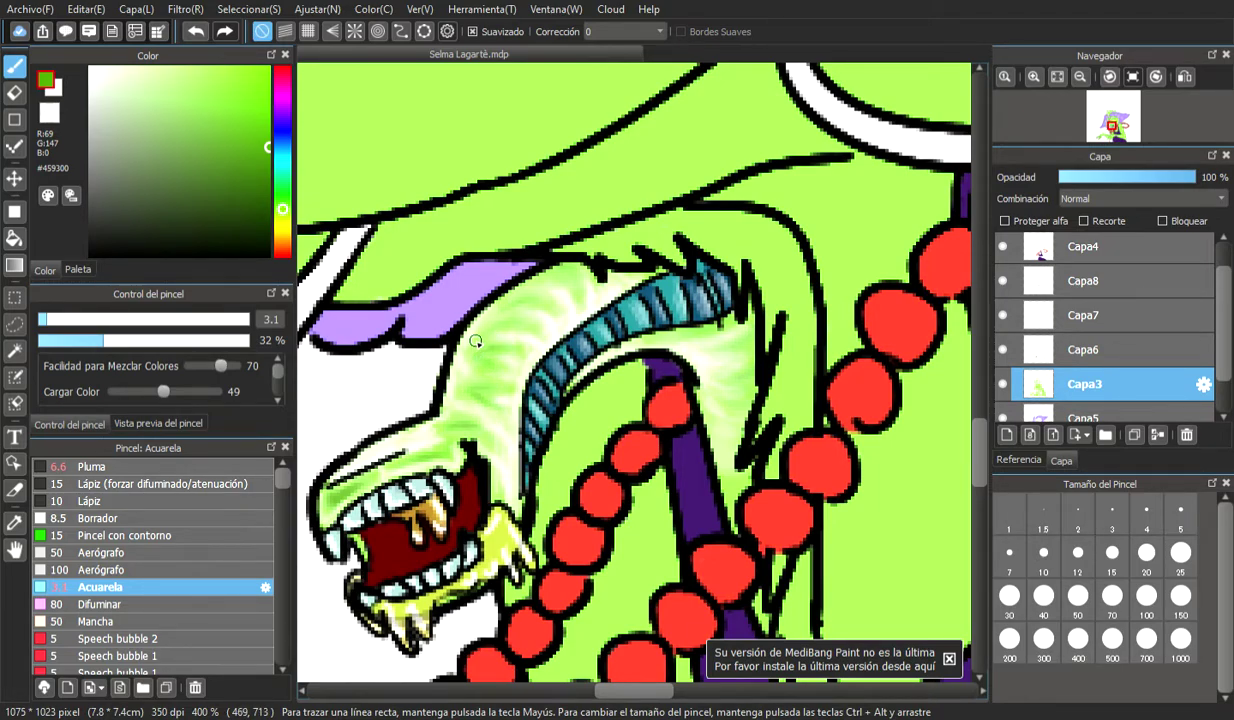
drag(561, 277, 587, 293)
mouse_move(668, 310)
mouse_down()
mouse_move(770, 311)
mouse_move(719, 353)
mouse_move(744, 340)
mouse_move(761, 363)
mouse_move(737, 402)
mouse_up()
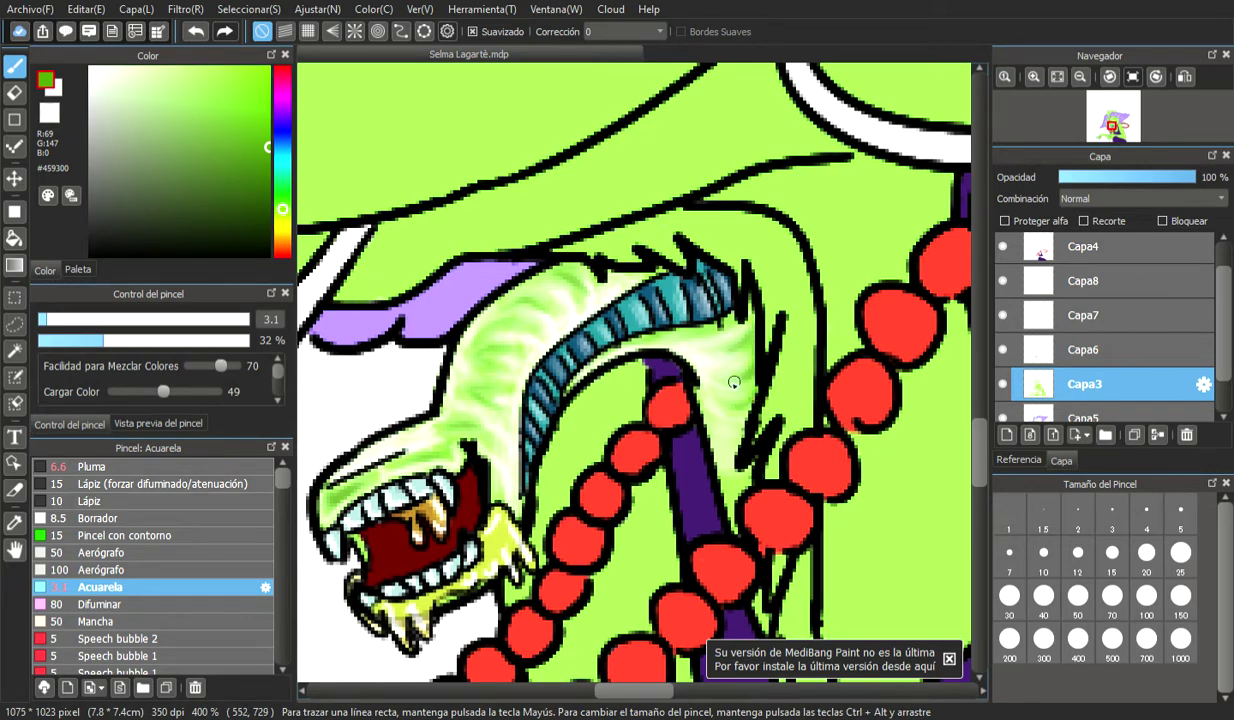
Darken the snout shadows with #316900 at size 2.5 and 46% opacity, and add neck strokes in #489900
click(45, 320)
drag(264, 168, 271, 179)
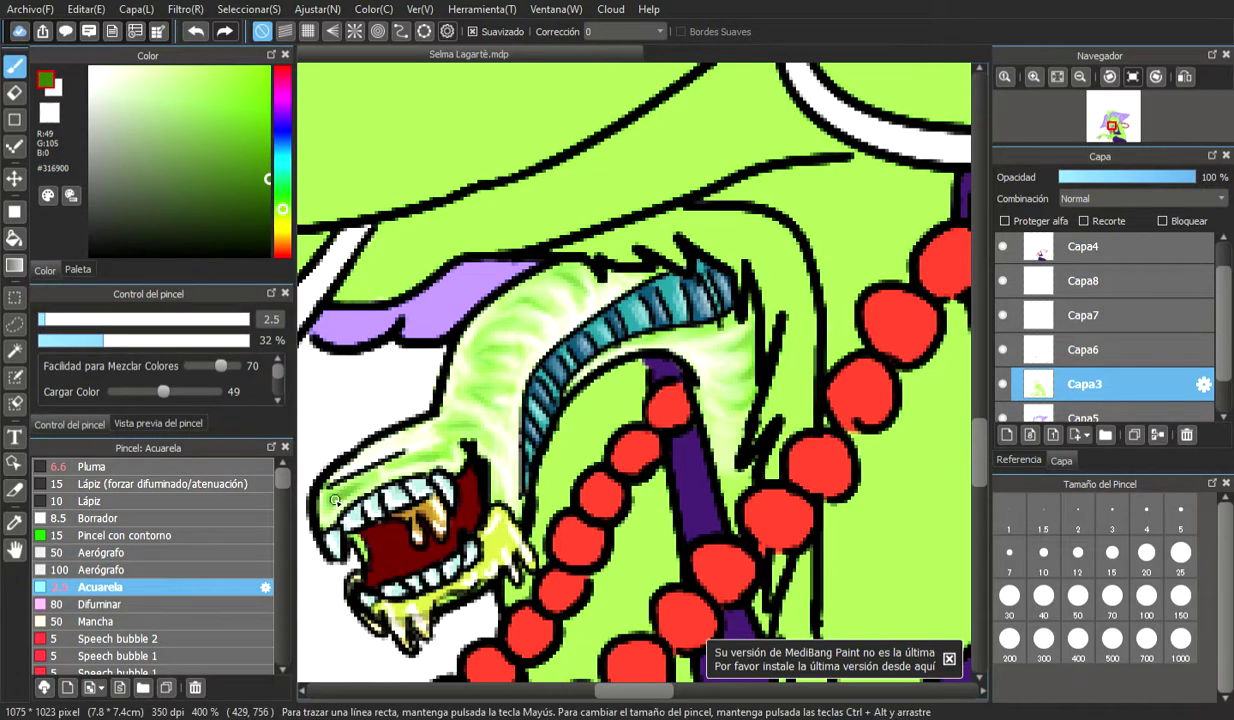
click(134, 341)
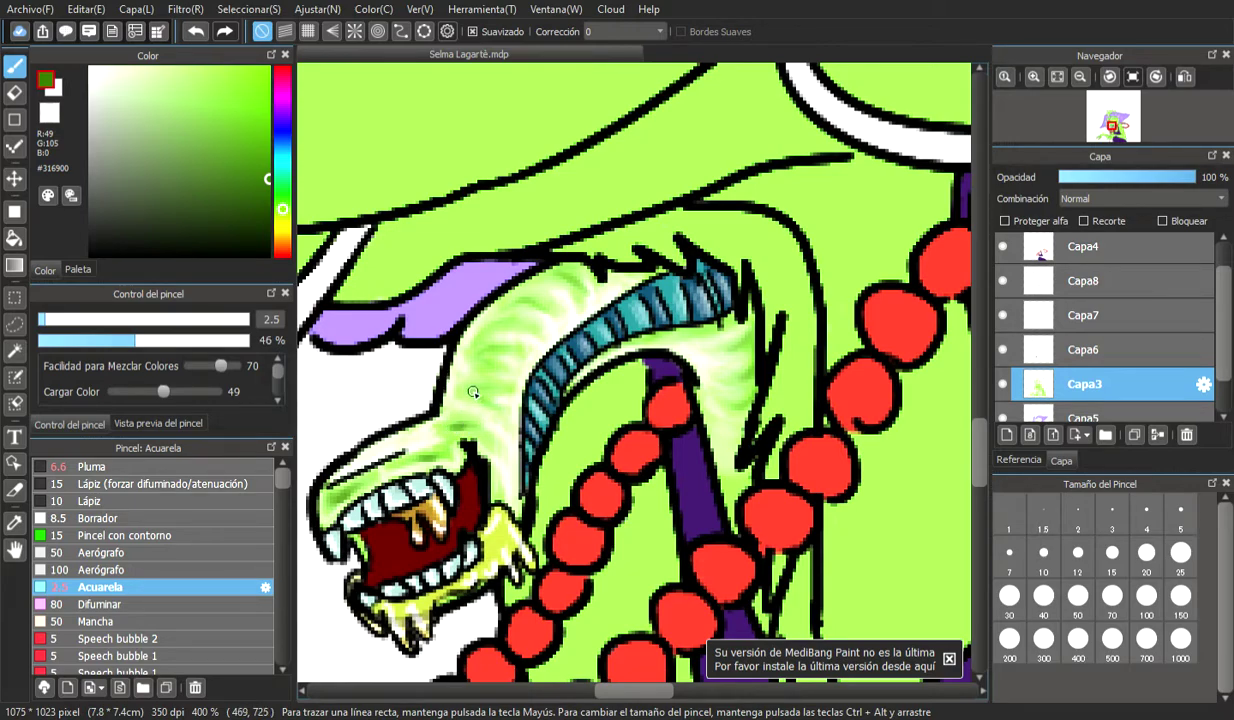
drag(257, 157, 268, 143)
drag(504, 327, 527, 319)
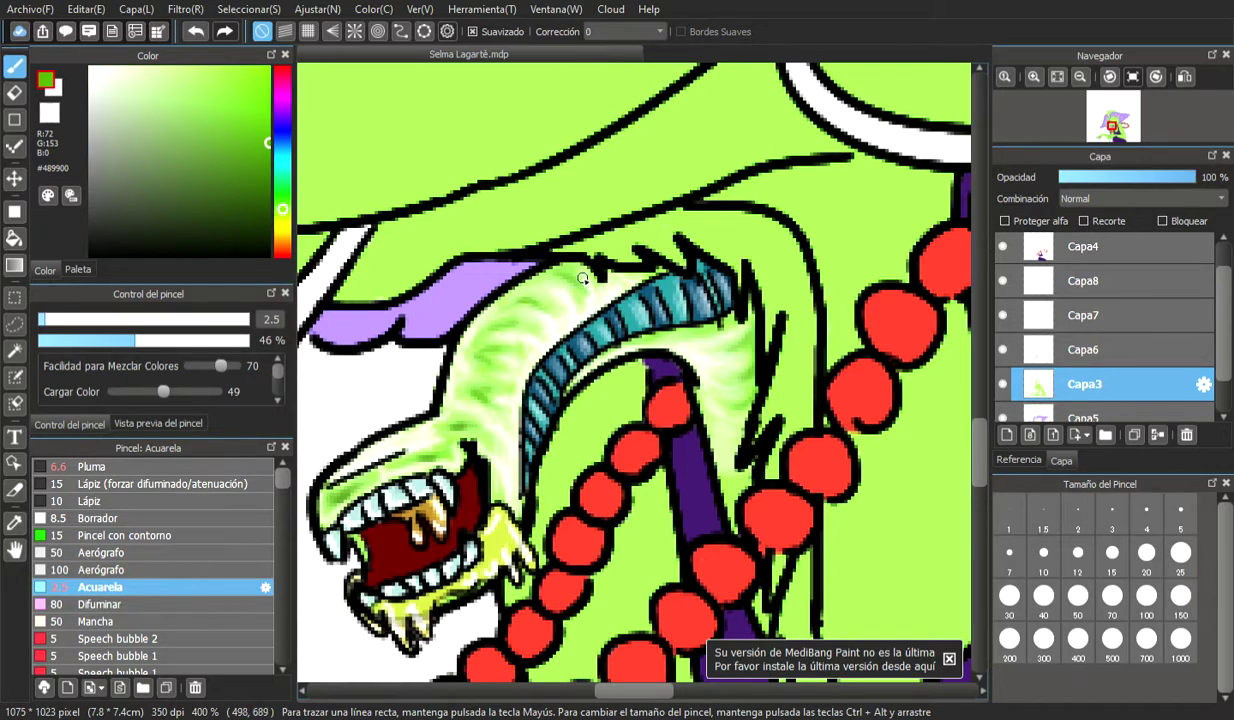
Blend the shading on the small head's neck and neck base with the Blur brush at 82% opacity, using sizes 18 and 14.9
scroll(354, 388, down, 5)
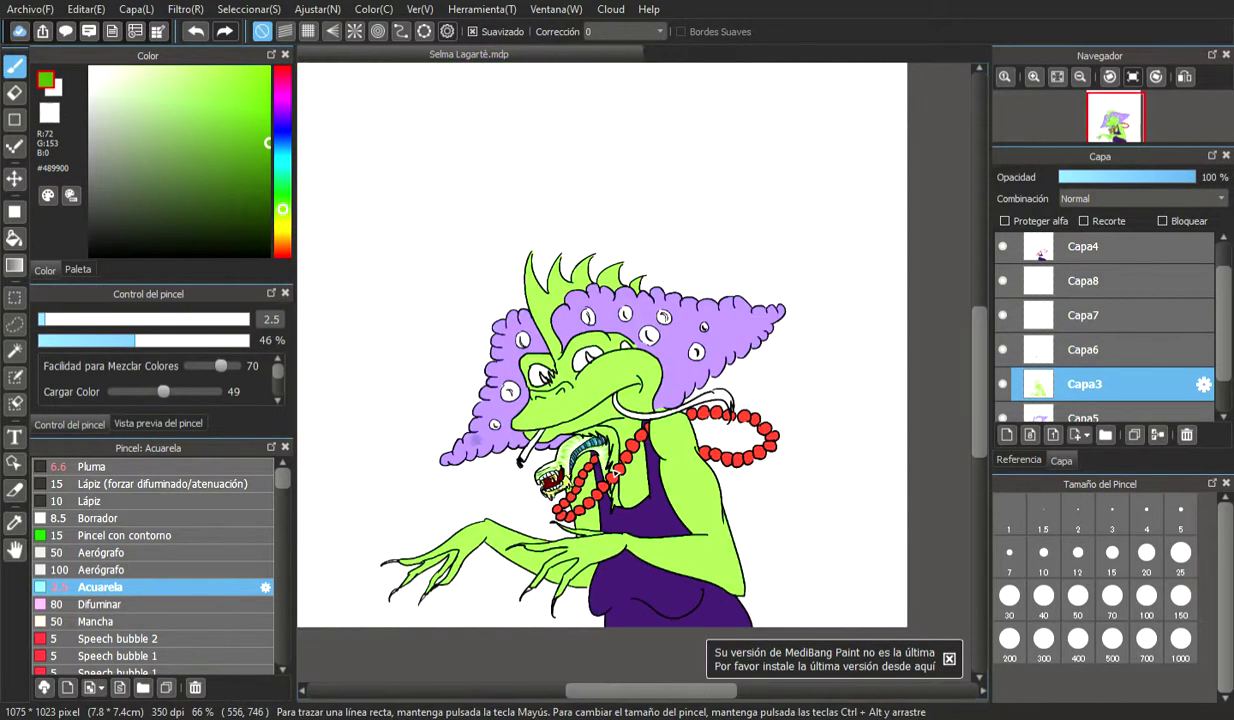
scroll(653, 497, up, 4)
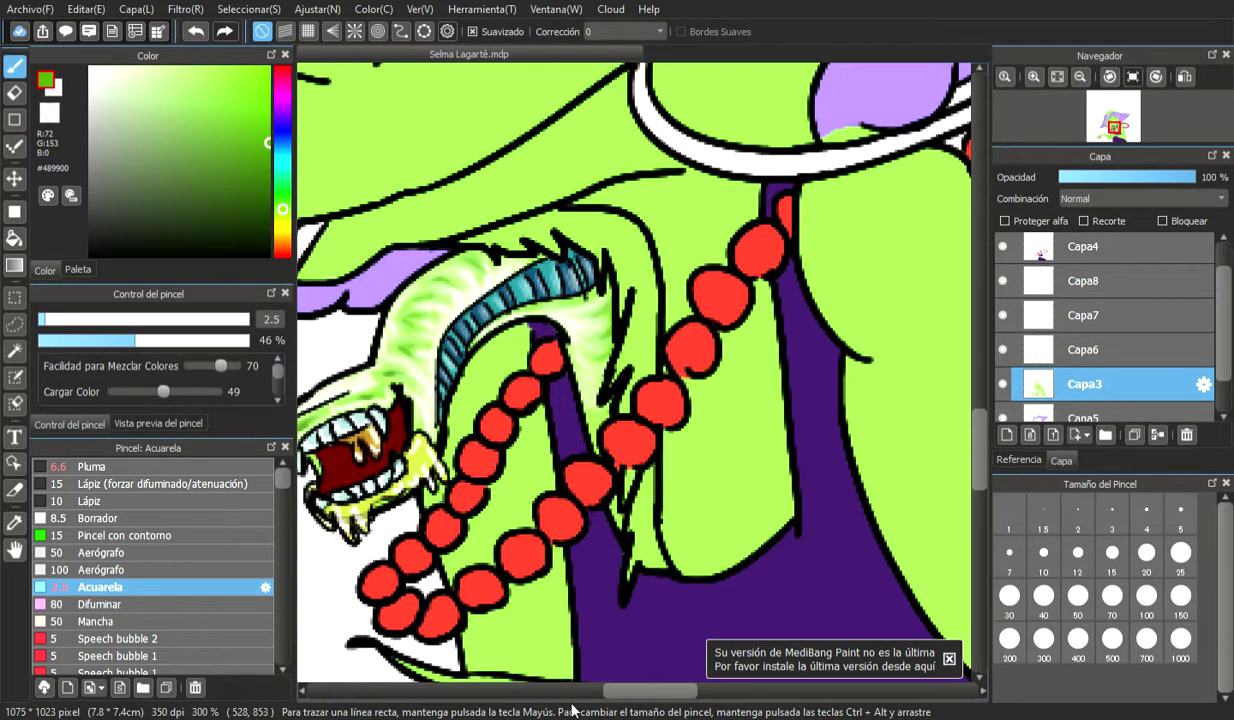
drag(625, 697, 572, 697)
scroll(632, 400, up, 1)
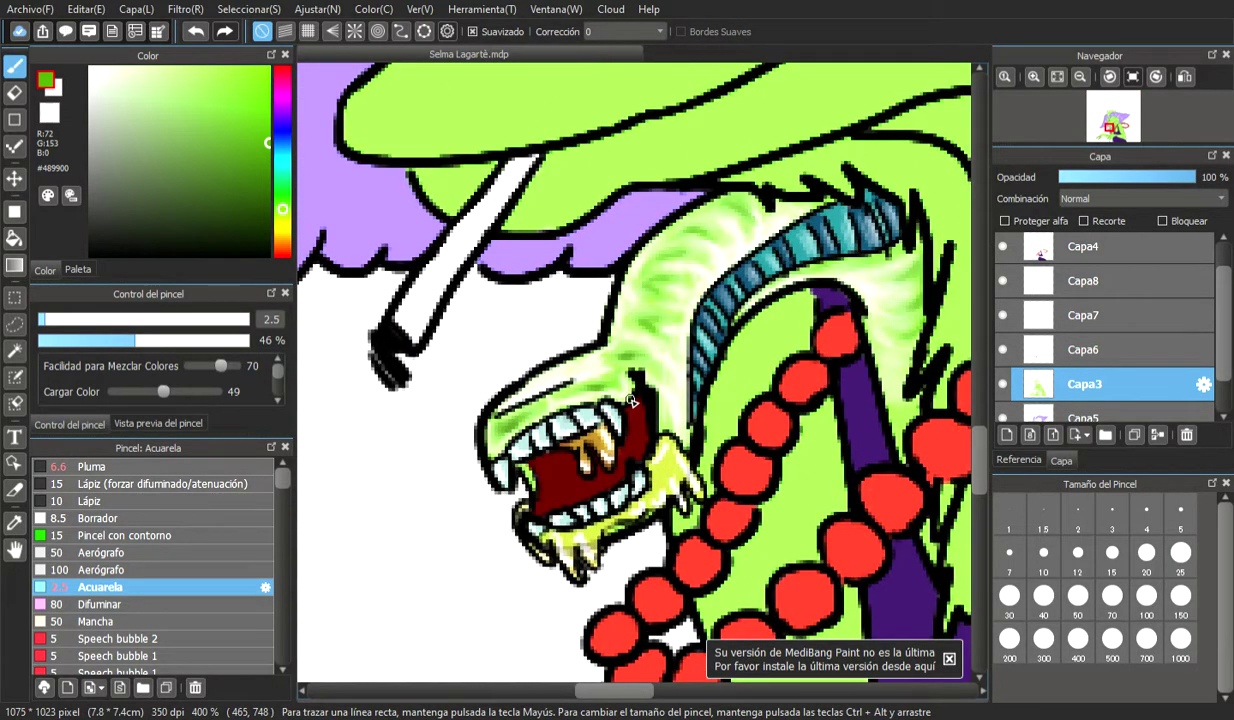
click(150, 604)
drag(160, 320, 116, 320)
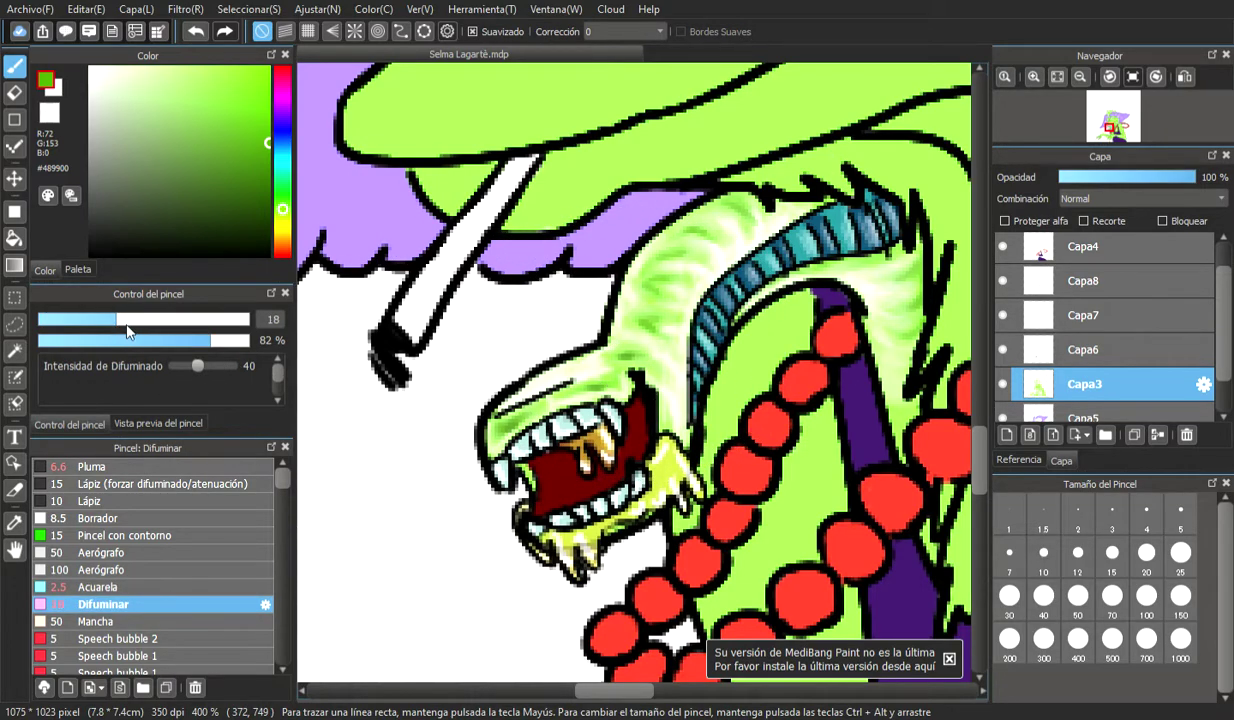
mouse_move(635, 328)
mouse_down()
mouse_move(667, 323)
mouse_move(656, 337)
mouse_move(636, 297)
mouse_move(677, 281)
mouse_move(677, 257)
mouse_move(702, 241)
mouse_move(753, 226)
mouse_move(742, 215)
mouse_move(663, 272)
mouse_move(653, 350)
mouse_move(506, 430)
mouse_move(618, 378)
mouse_move(640, 352)
mouse_move(667, 386)
mouse_move(651, 339)
mouse_move(676, 279)
mouse_move(728, 231)
mouse_move(765, 218)
mouse_move(860, 258)
mouse_move(828, 273)
mouse_move(896, 266)
mouse_move(887, 297)
mouse_move(907, 280)
mouse_move(911, 311)
mouse_move(862, 347)
mouse_up()
drag(108, 322, 99, 320)
mouse_move(893, 258)
mouse_down()
mouse_move(883, 315)
mouse_move(896, 325)
mouse_move(904, 446)
mouse_move(891, 318)
mouse_move(915, 275)
mouse_move(836, 297)
mouse_move(863, 265)
mouse_move(821, 270)
mouse_move(928, 211)
mouse_move(712, 249)
mouse_move(736, 237)
mouse_move(721, 218)
mouse_move(785, 207)
mouse_move(643, 282)
mouse_move(623, 314)
mouse_move(665, 347)
mouse_move(635, 380)
mouse_move(573, 392)
mouse_move(507, 438)
mouse_move(625, 353)
mouse_move(682, 408)
mouse_move(664, 353)
mouse_move(714, 271)
mouse_move(715, 226)
mouse_move(744, 205)
mouse_move(720, 217)
mouse_move(716, 254)
mouse_move(593, 380)
mouse_move(489, 440)
mouse_move(595, 384)
mouse_move(673, 370)
mouse_move(664, 268)
mouse_move(715, 215)
mouse_move(804, 215)
mouse_move(904, 325)
mouse_up()
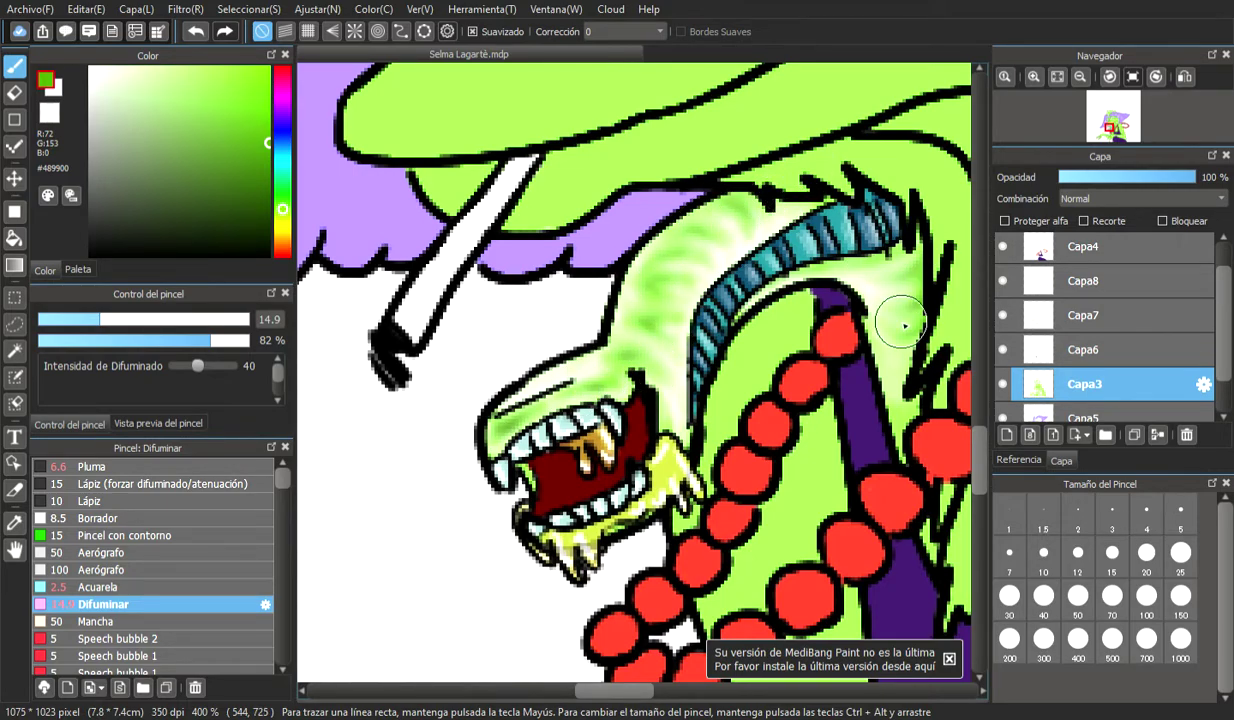
scroll(904, 325, down, 5)
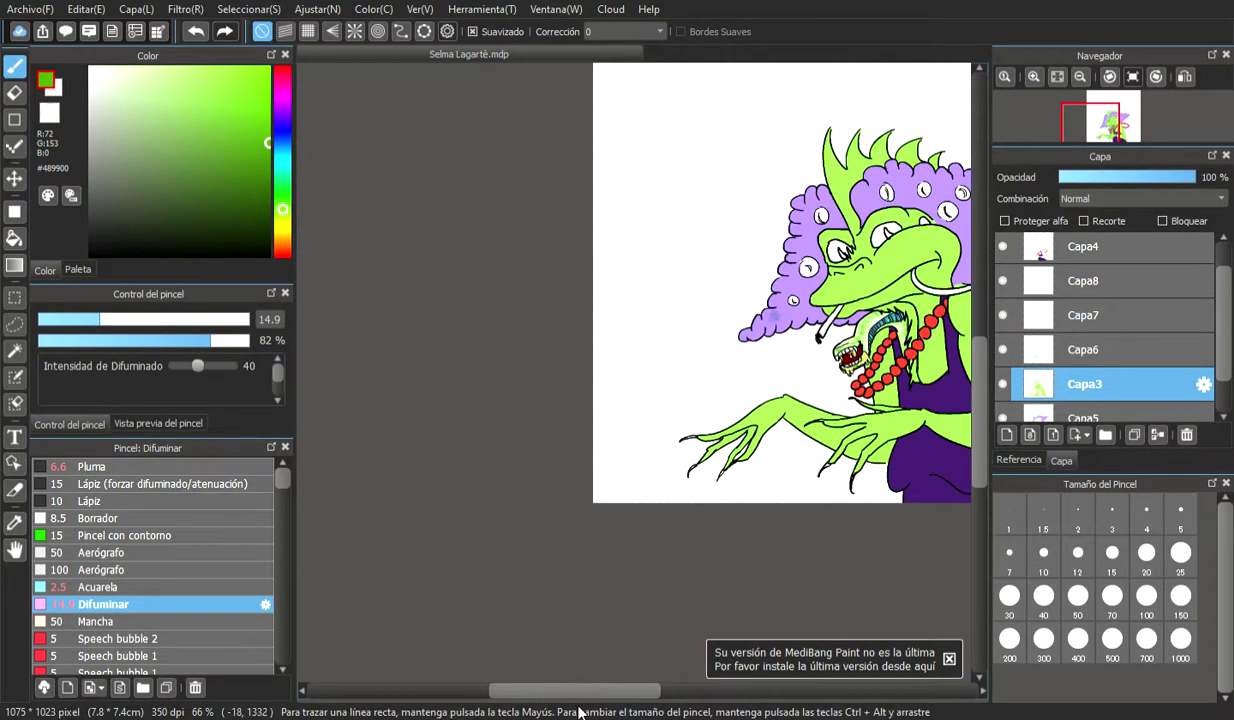
scroll(738, 277, up, 4)
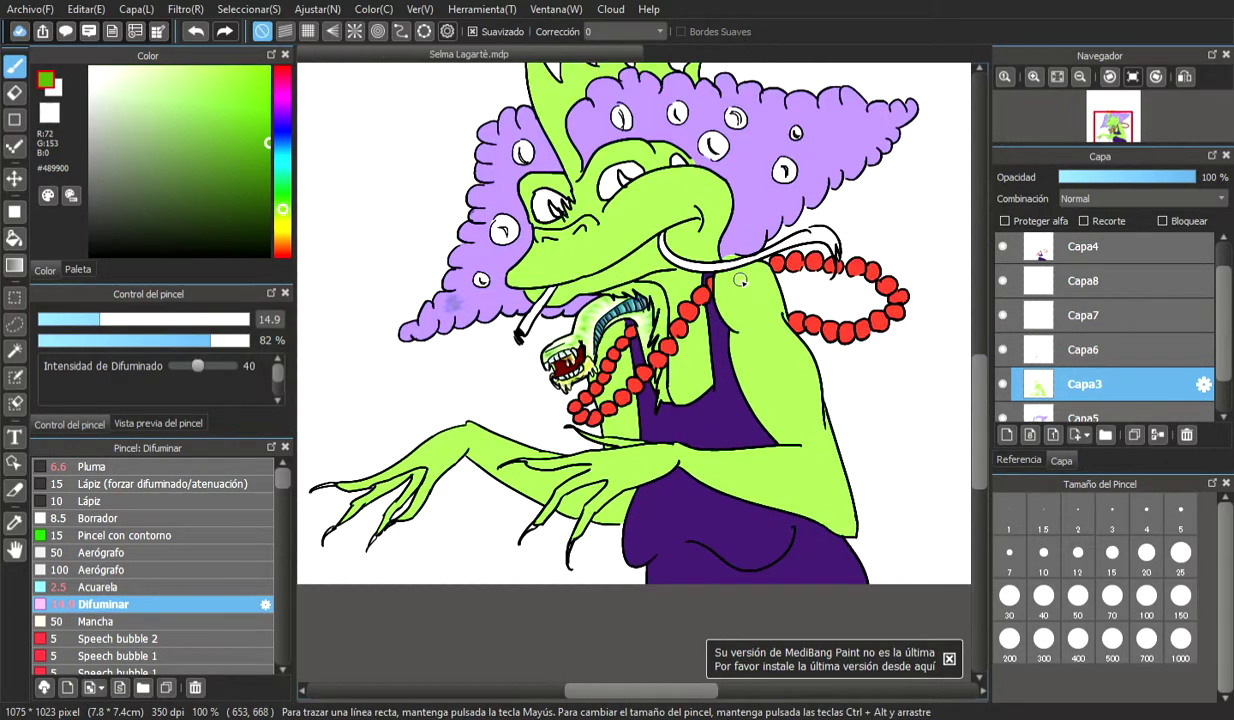